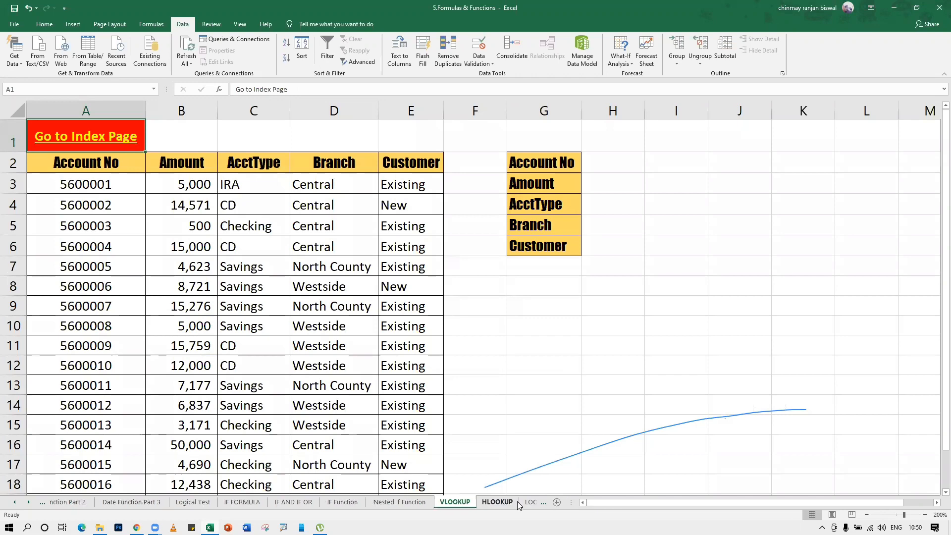
Look through the lookup worksheets of the Formulas & Functions workbook, including LOOKUP FULL RECORD, and return to the VLOOKUP sheet.
left_click(517, 502)
left_click(503, 502)
left_click(528, 503)
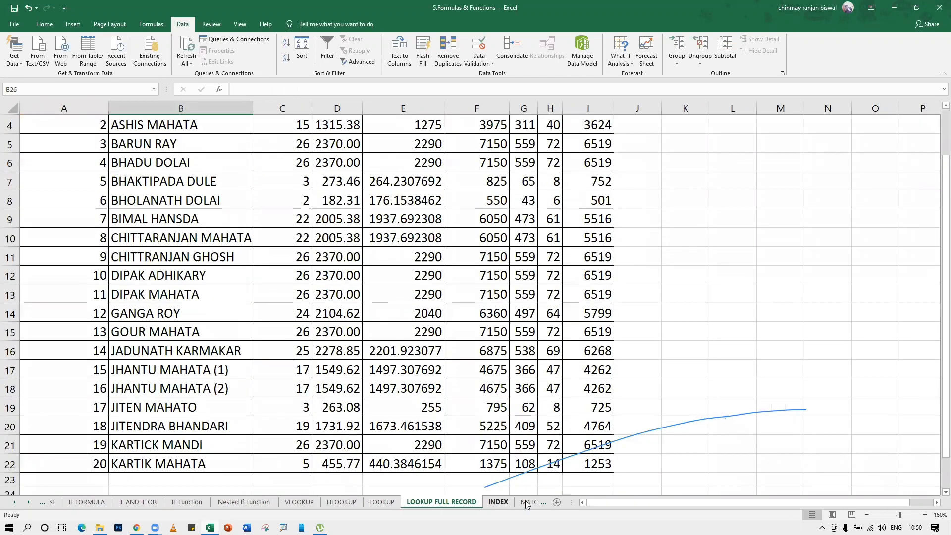
left_click(487, 501)
left_click(287, 502)
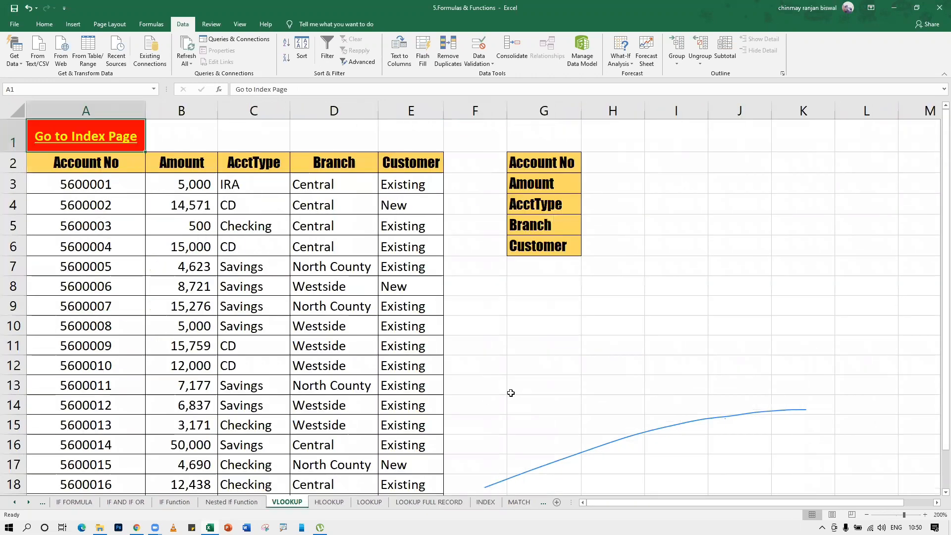
scroll(510, 393, "down", 1)
scroll(510, 393, "up", 1)
mouse_move(704, 502)
left_mouse_down()
mouse_move(717, 501)
mouse_move(704, 501)
left_mouse_up()
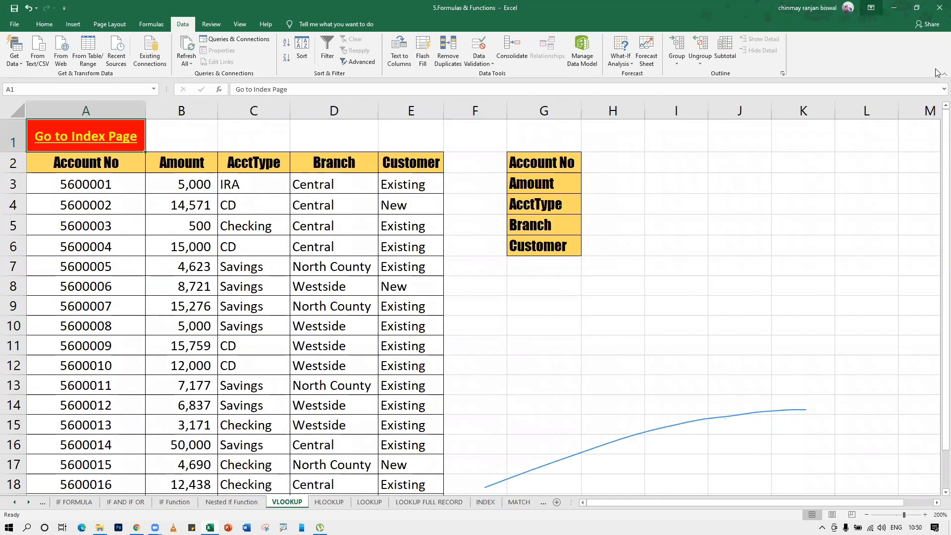
Open the workbook "7.Lookup Functions" from the Excel Exercise folder.
left_click(895, 7)
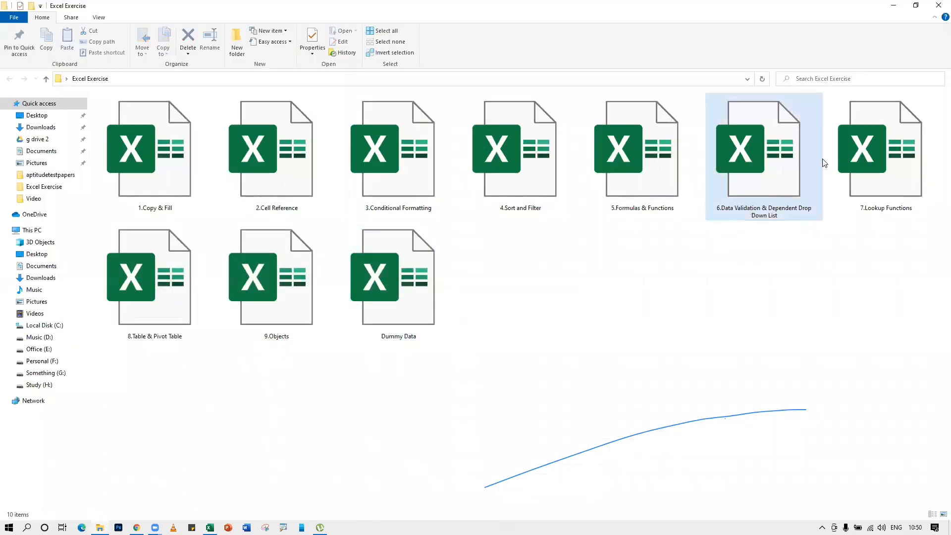
left_click(860, 156)
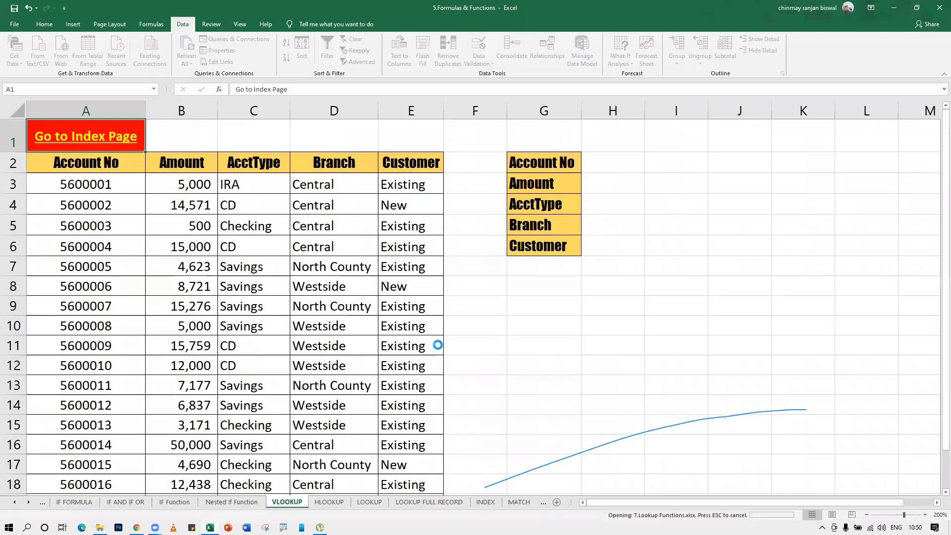
scroll(340, 331, "up", 3, "ctrl")
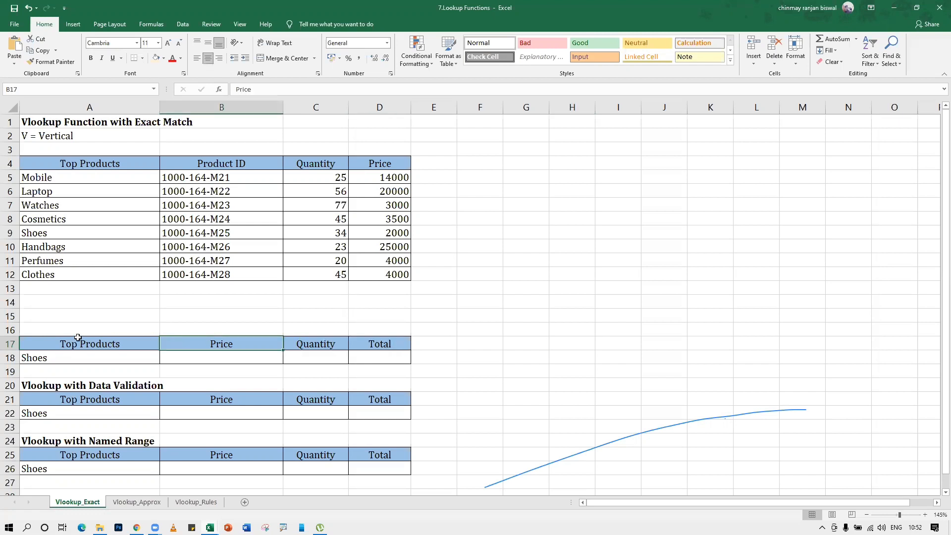
Examine the product table in A4:D12 and the Shoes lookup row beneath it, including its Price cell.
left_click(46, 358)
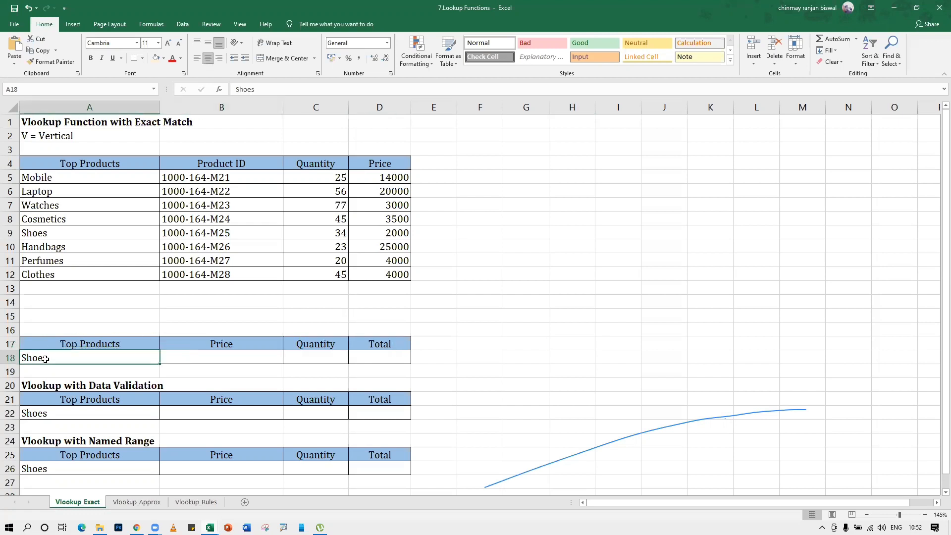
left_click_drag(45, 162, 396, 259)
left_click(51, 179)
left_click(241, 187)
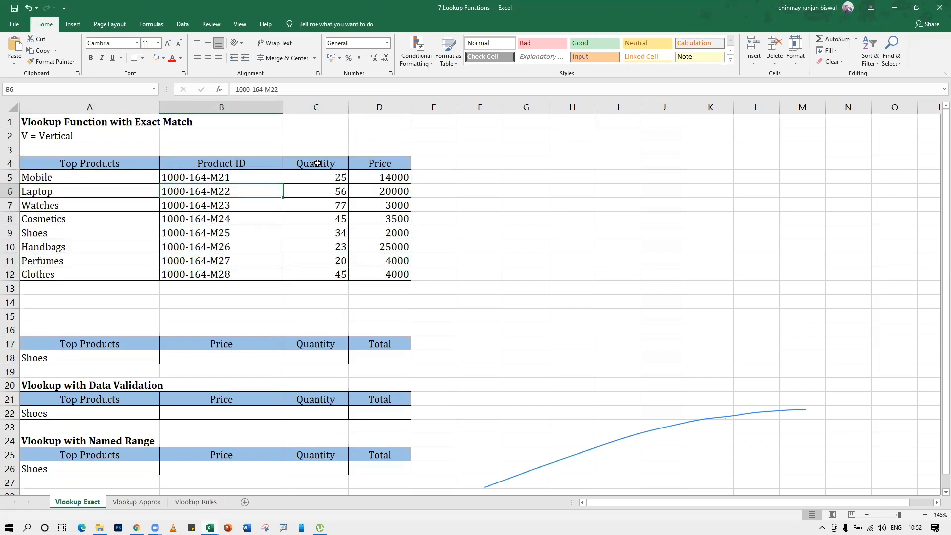
left_click_drag(318, 163, 314, 177)
left_click_drag(382, 167, 91, 276)
left_click(186, 302)
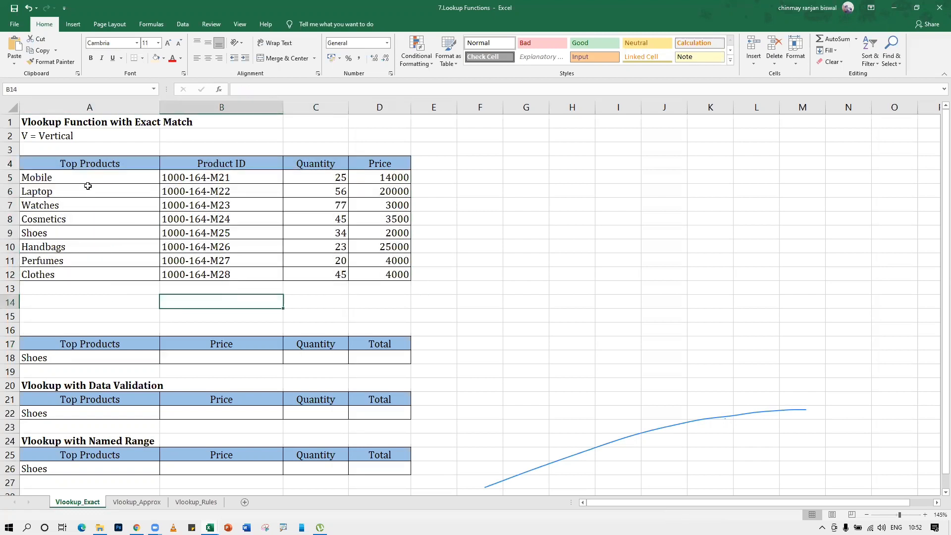
left_click_drag(68, 163, 389, 275)
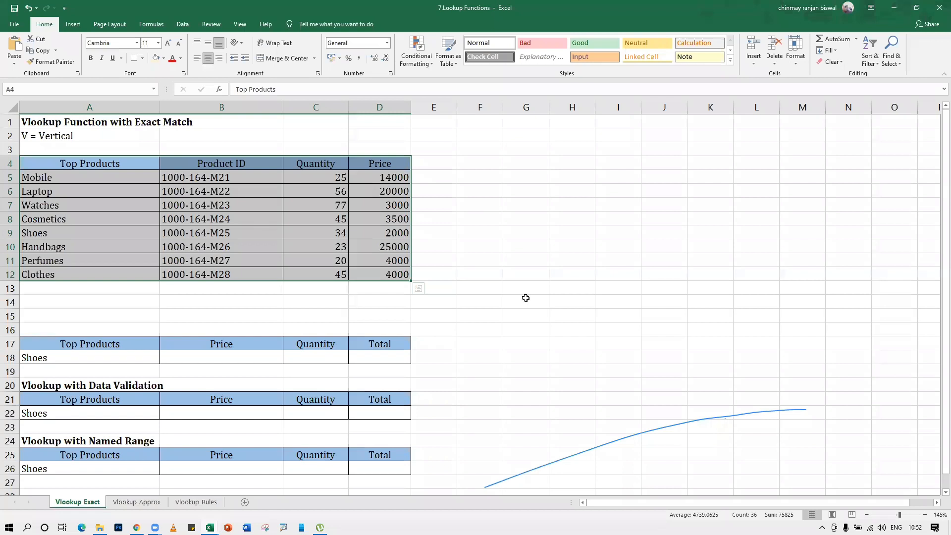
left_click(505, 296)
left_click(58, 359)
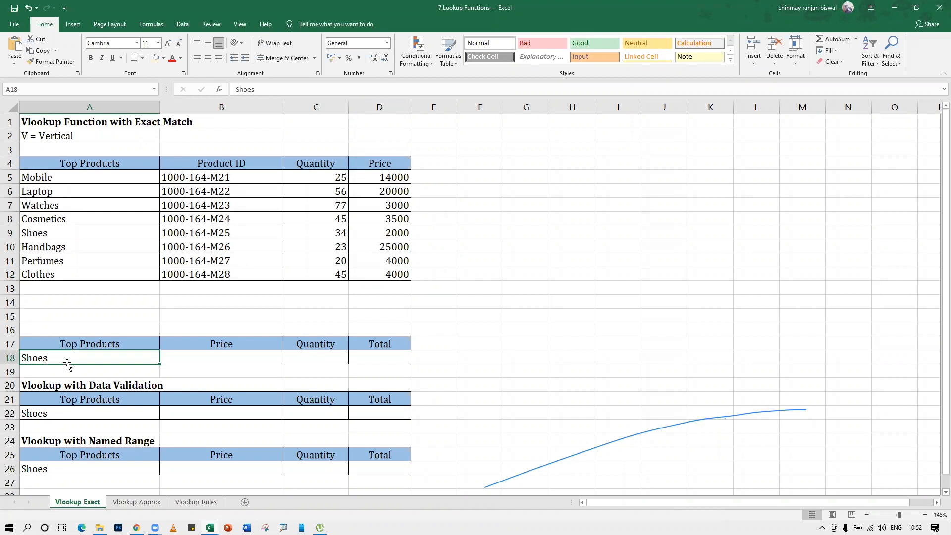
left_click(227, 357)
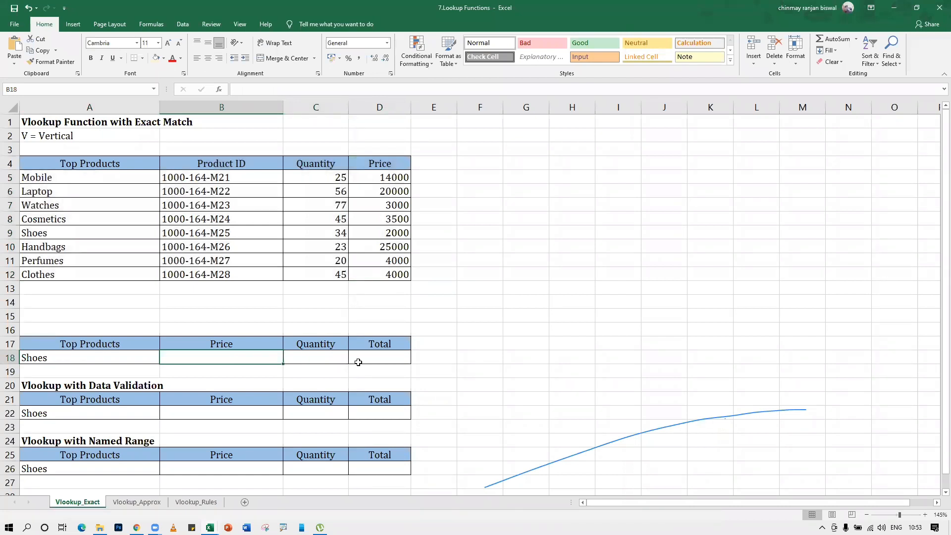
Calculate the Shoes total in D18 by multiplying price and quantity with the formula =B18*C18.
left_click(382, 358)
type("=")
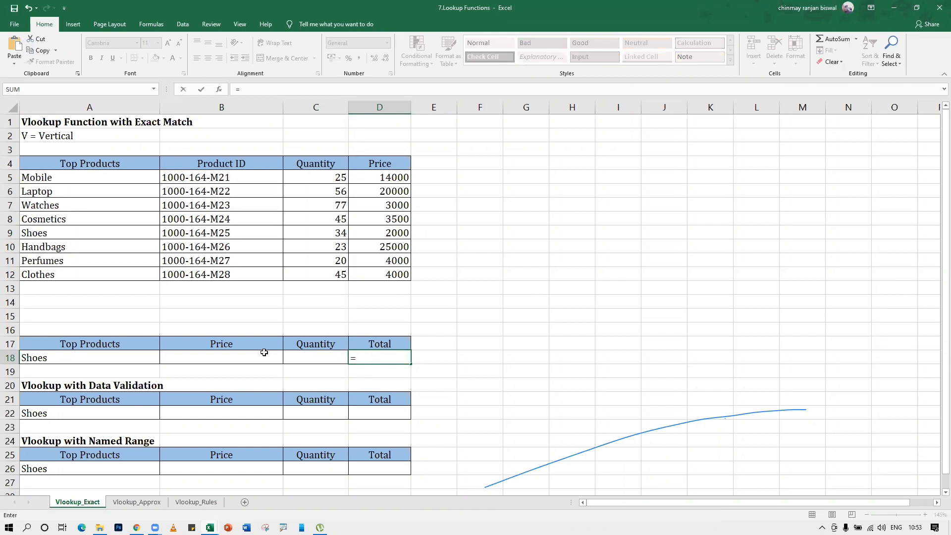
left_click(244, 356)
type("(")
key("BackSpace")
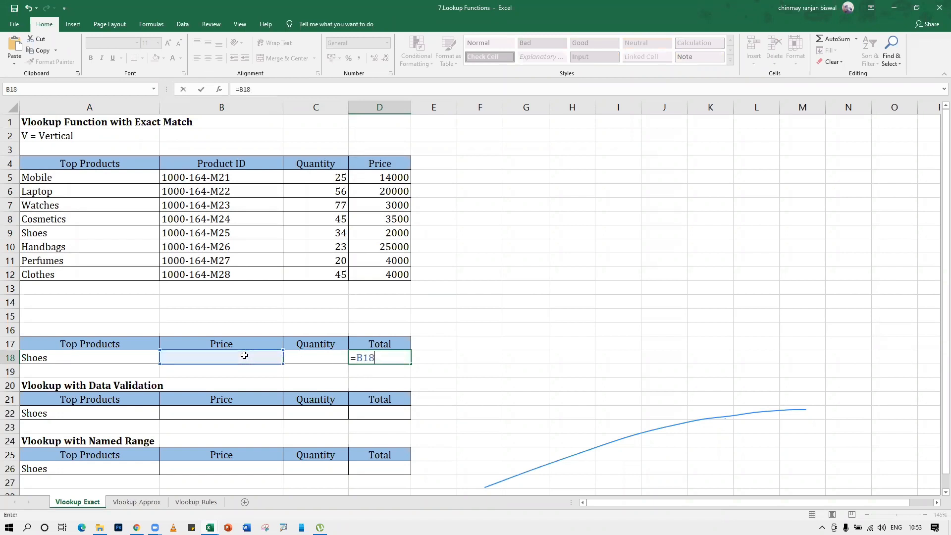
type("*")
left_click(297, 354)
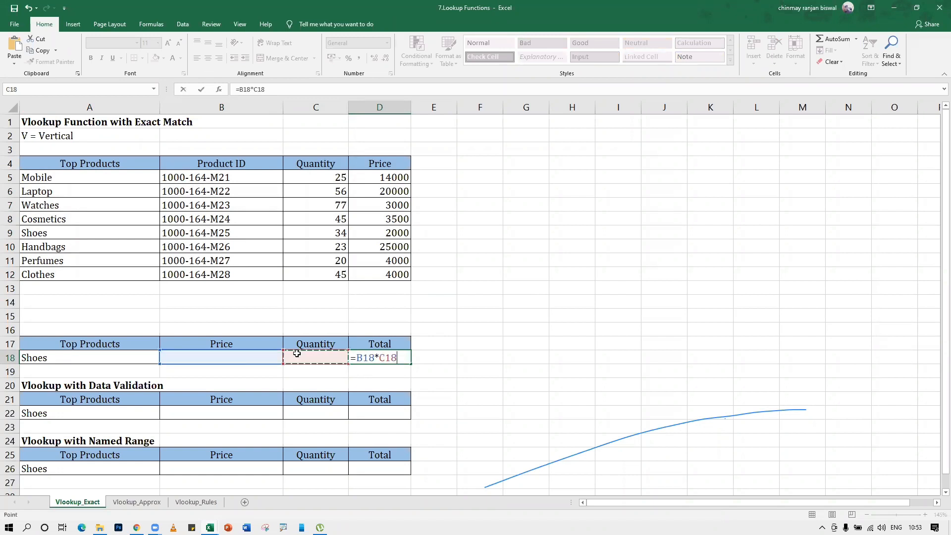
key("Return")
left_click(316, 360)
left_click(358, 359)
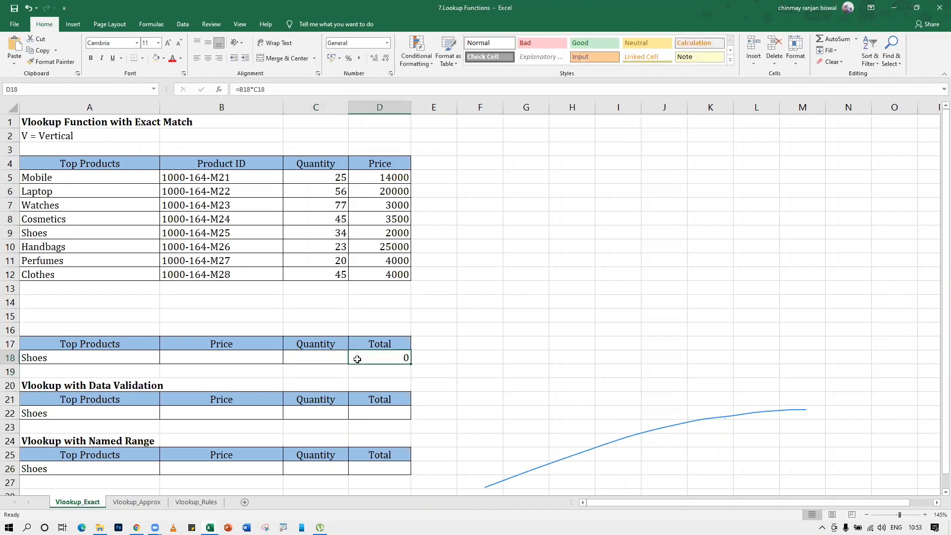
Enter the note "vlookup" in cell G7 and "search" beside it in H7.
left_click(529, 212)
type("vlookup")
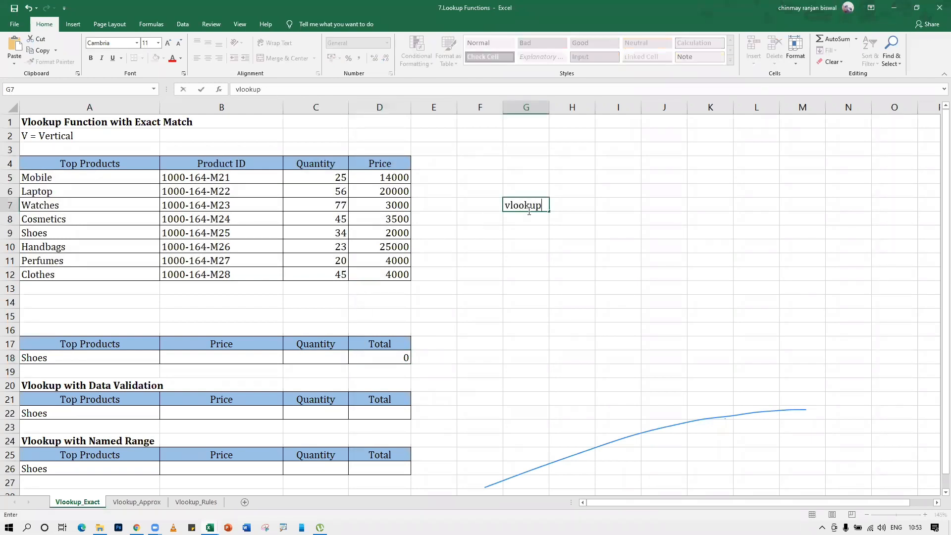
key("Return")
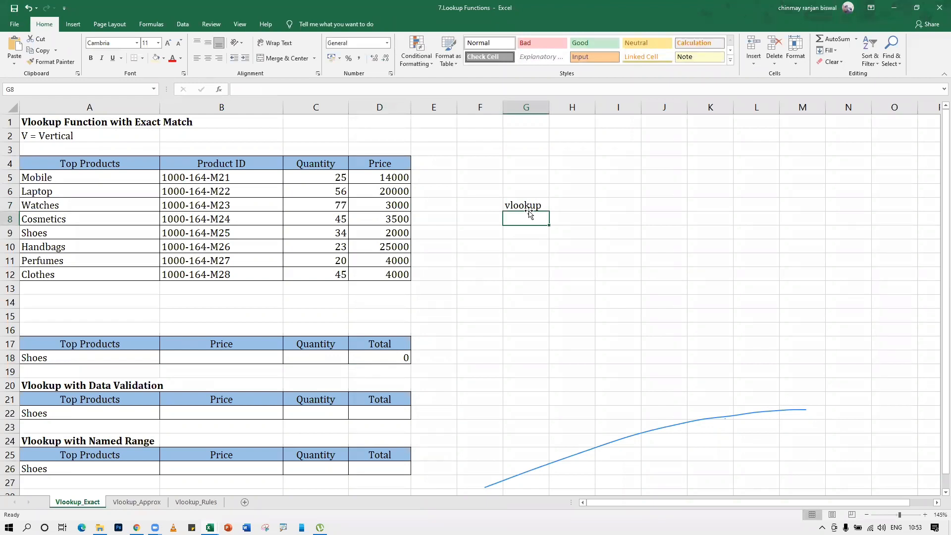
key("Up")
key("Right")
type("search")
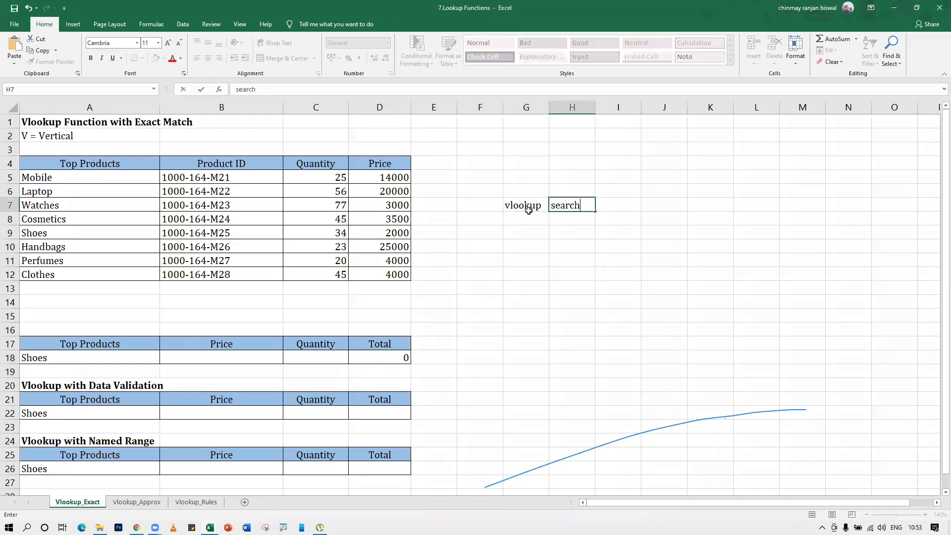
key("Return")
Add the heading "reference function" in cell G6 above the vlookup note.
key("Up")
key("Up")
key("Down")
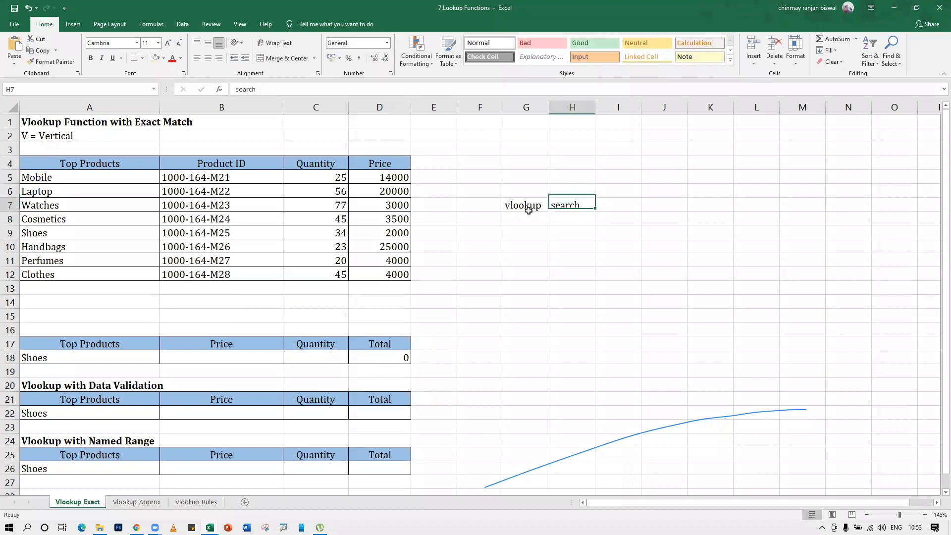
key("Up")
key("Left")
type("refe3ren")
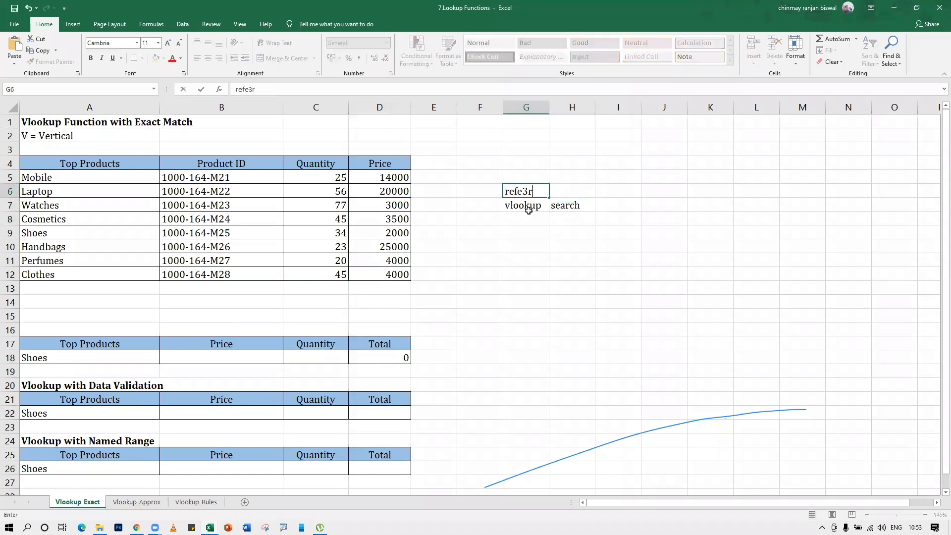
key("BackSpace")
key("BackSpace")
key("BackSpace")
key("BackSpace")
type("remce")
key("BackSpace")
key("BackSpace")
key("BackSpace")
type("nce function")
key("Return")
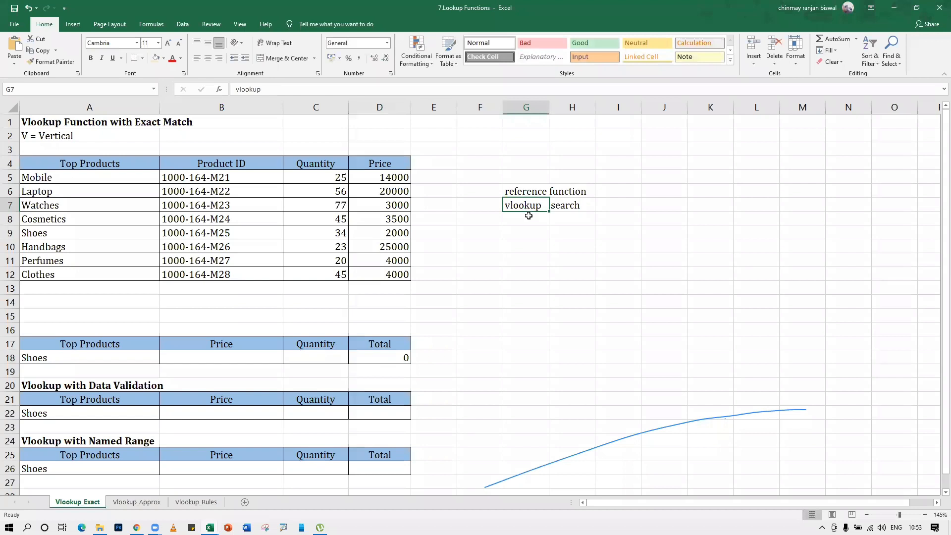
left_click(530, 219)
left_click(216, 360)
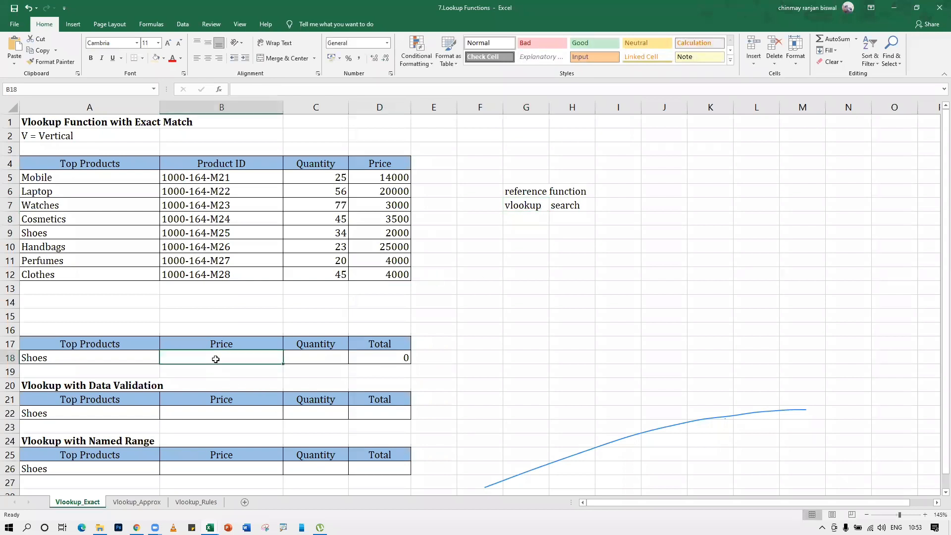
type("=vlo")
key("Tab")
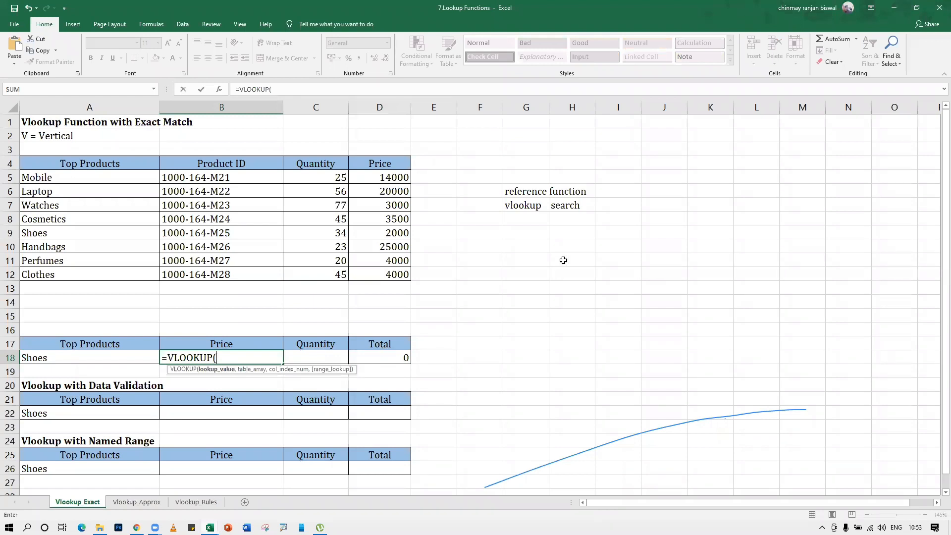
key("Escape")
List the VLOOKUP arguments in G8:G11 as "lookup valuer", "table array", "comlun index" and "reange lookup".
left_click(530, 223)
type("l")
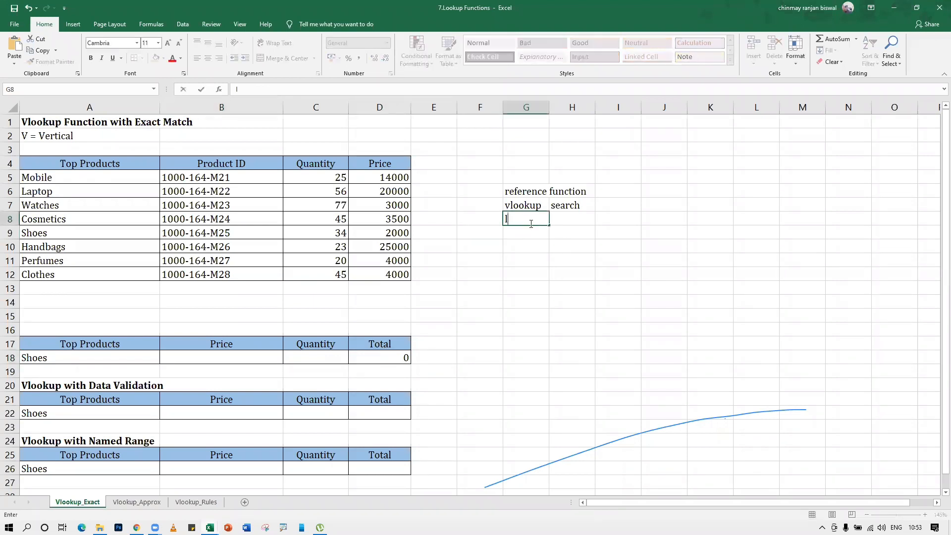
type("ookup valuer")
key("Return")
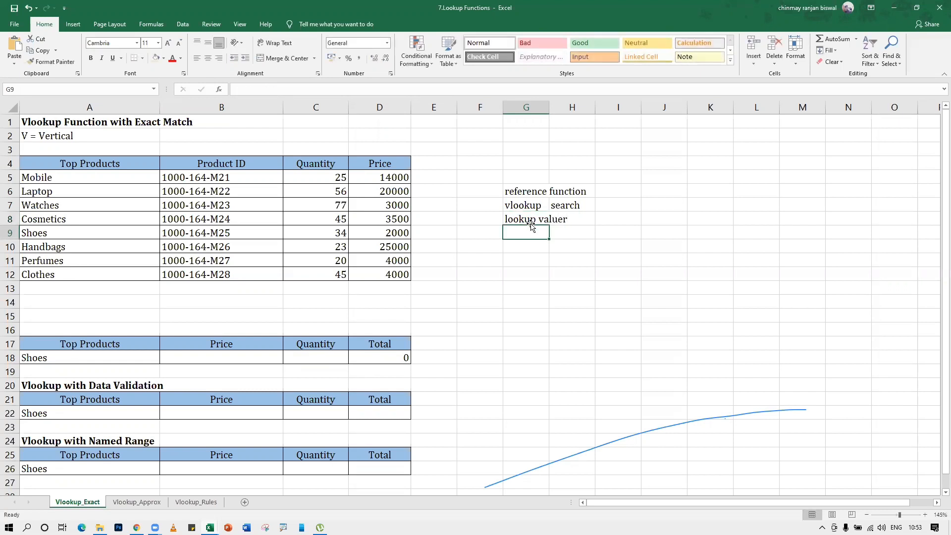
type("table array")
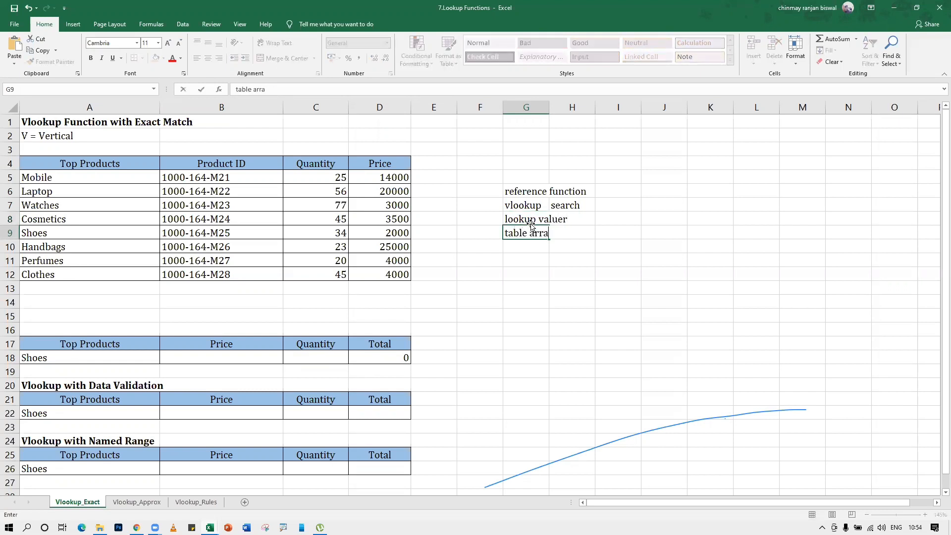
key("Return")
type("c")
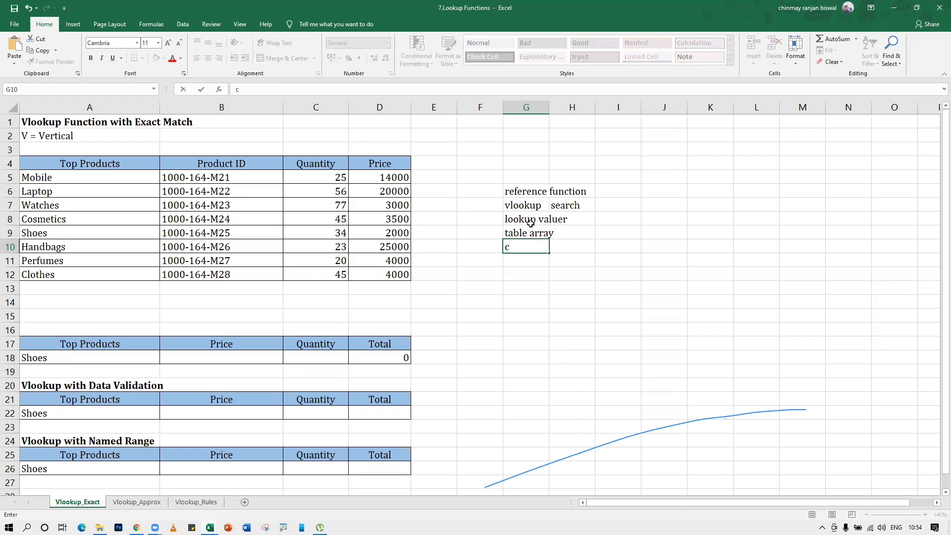
type("omlun index")
key("Return")
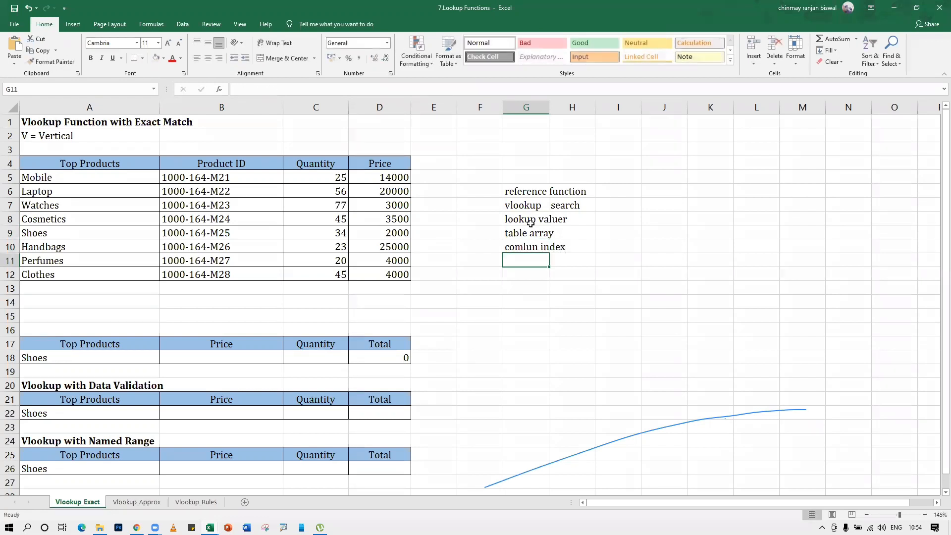
type("reange ")
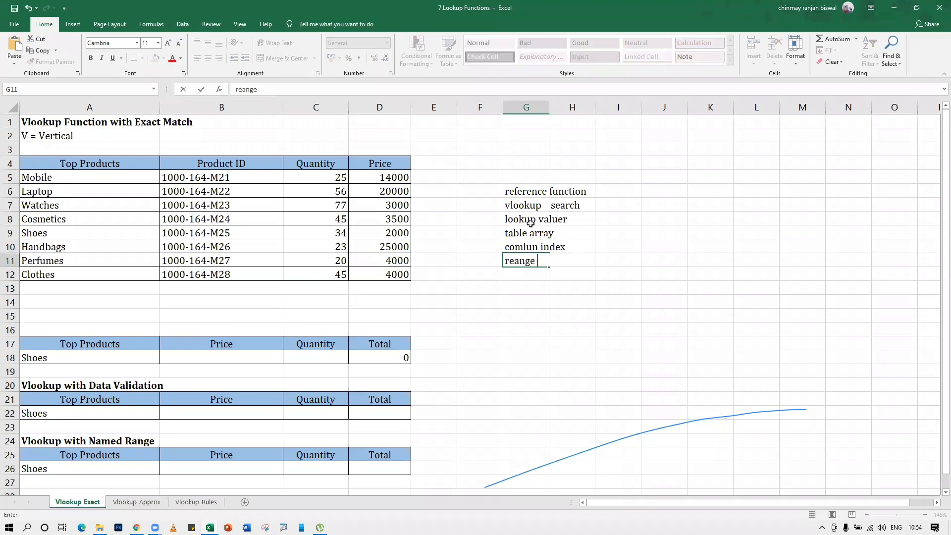
type("lookup")
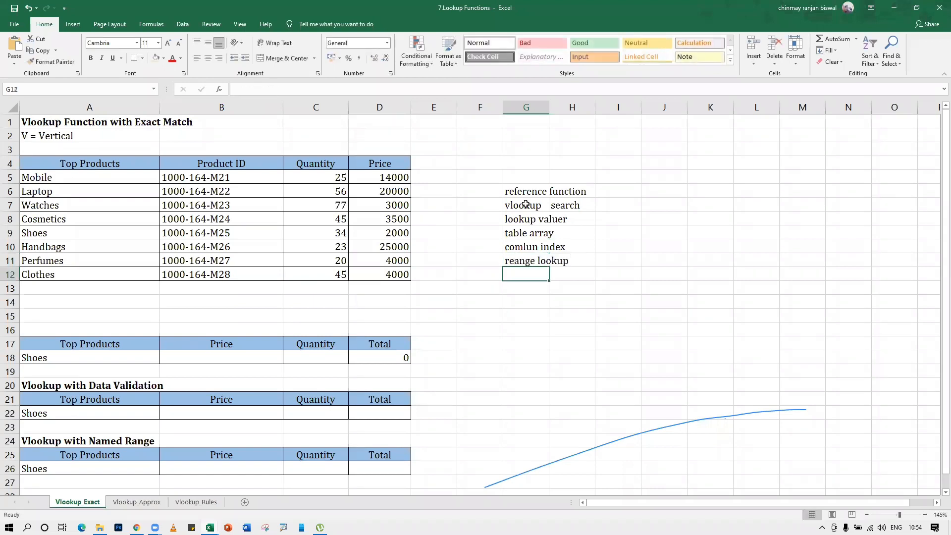
Autofit column G to its contents and correct the text in G8 to "lookup value".
double_click(550, 107)
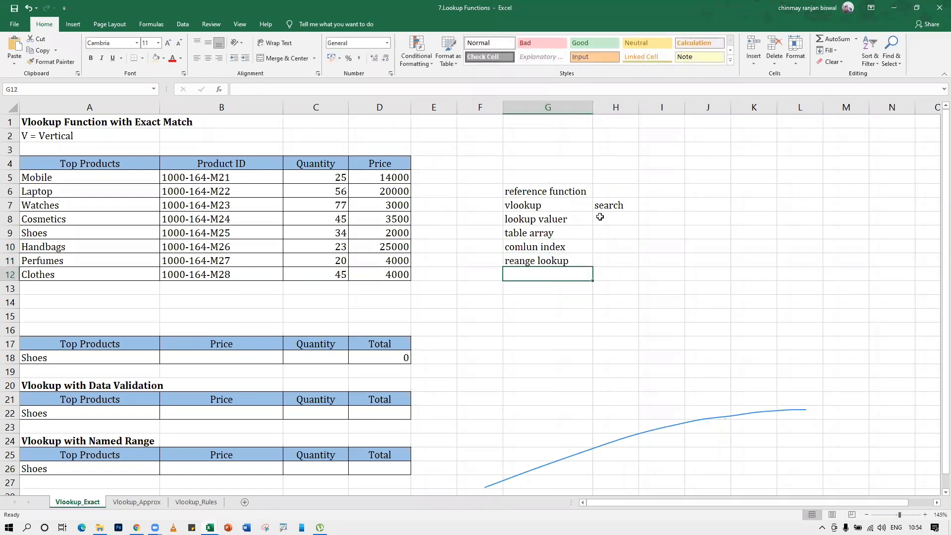
left_click(577, 218)
double_click(579, 218)
key("BackSpace")
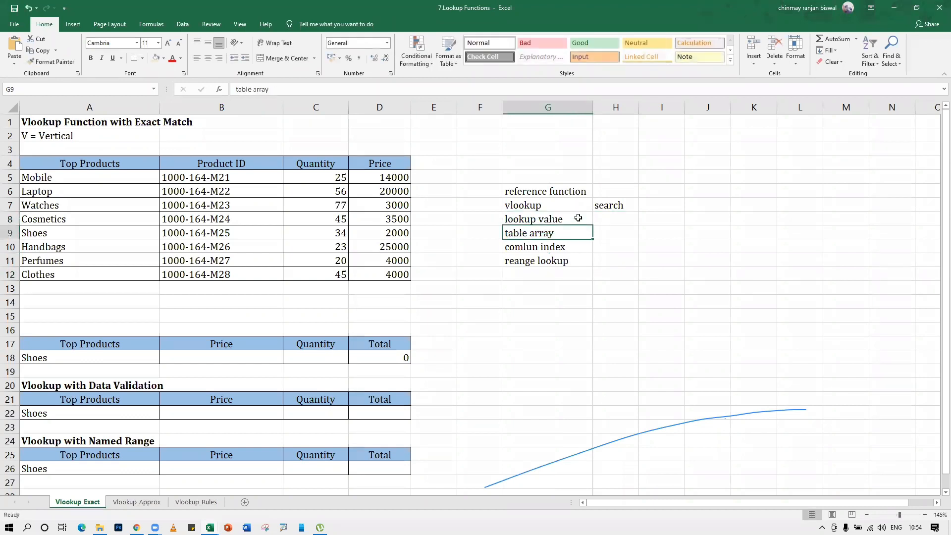
Describe lookup value in H8 as "what we want to search" and table array in H9 as "where we want to search".
left_click(610, 218)
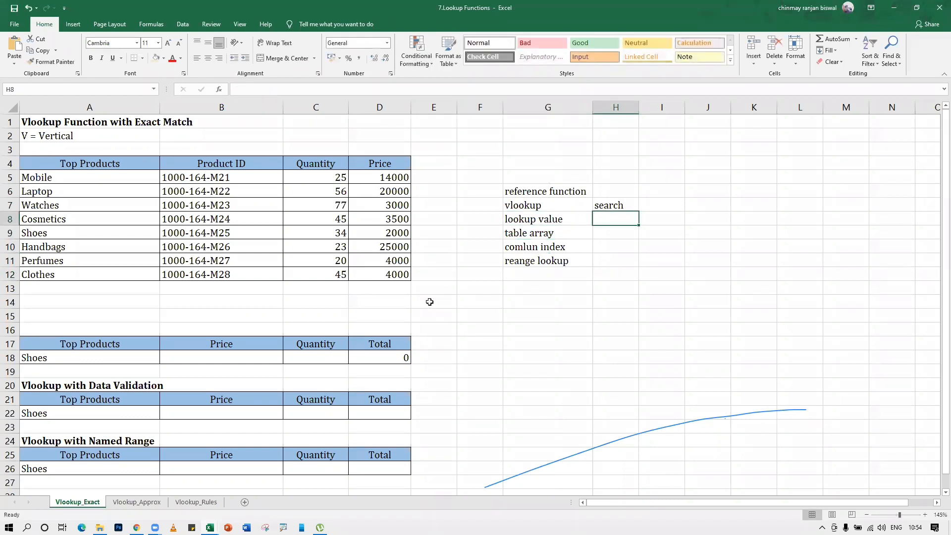
type("what we want ")
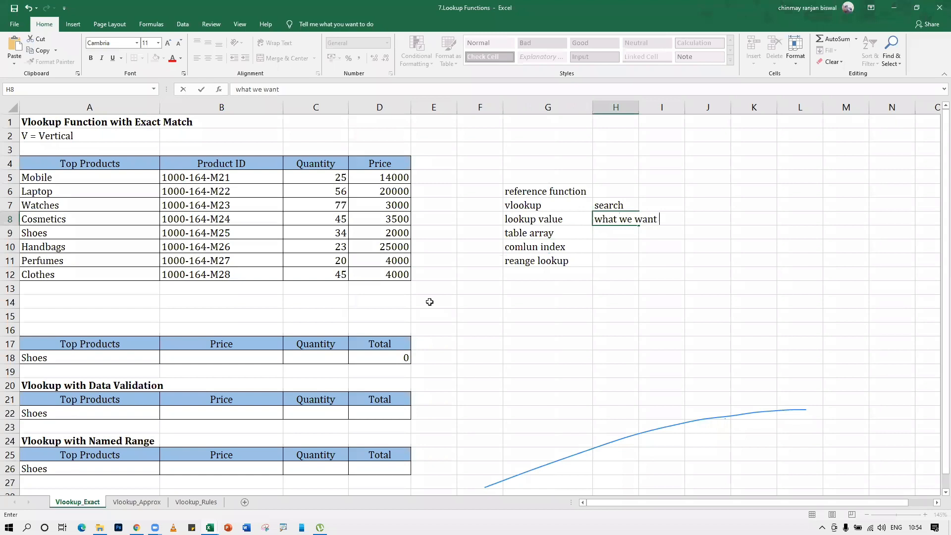
type("to search")
key("Return")
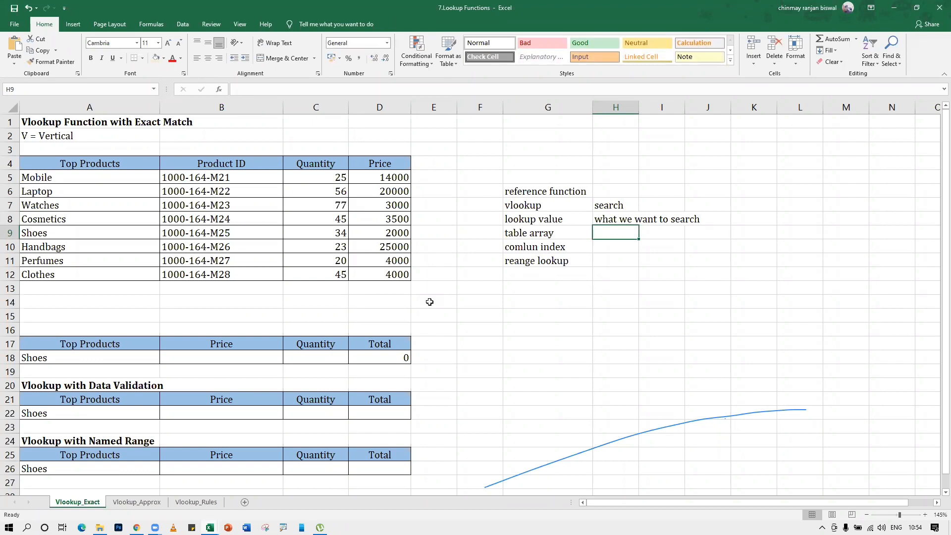
type("where we wa")
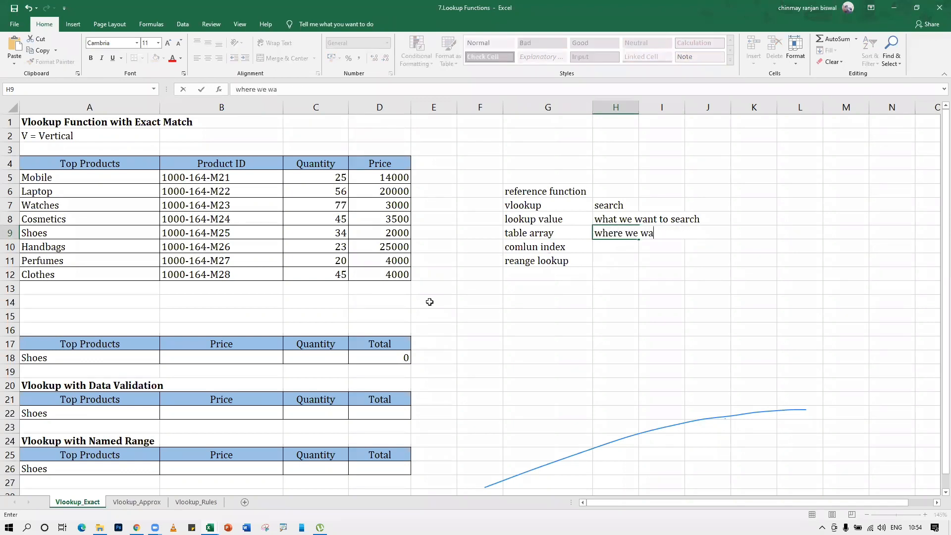
type("nt to search")
key("Return")
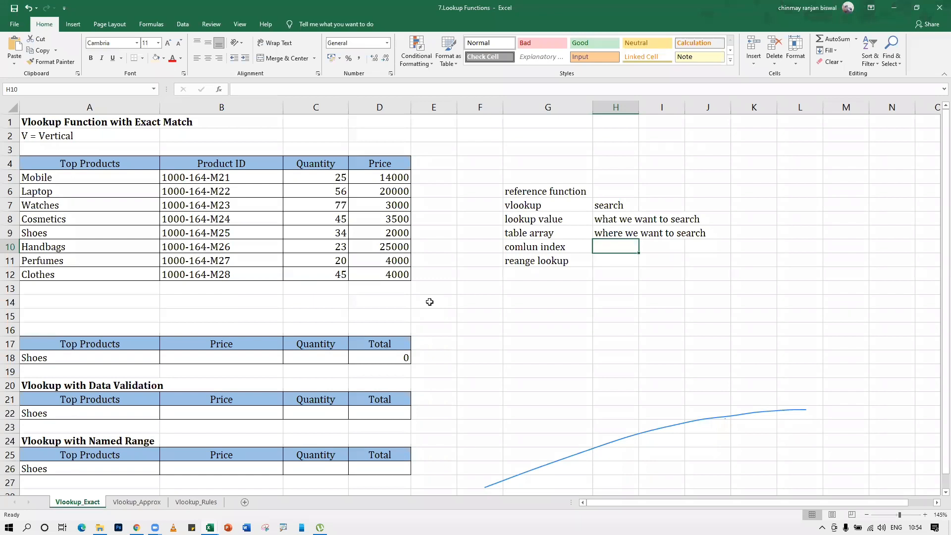
Describe the column index argument in H10 with the note "what we want ot retreive".
type("what we wan")
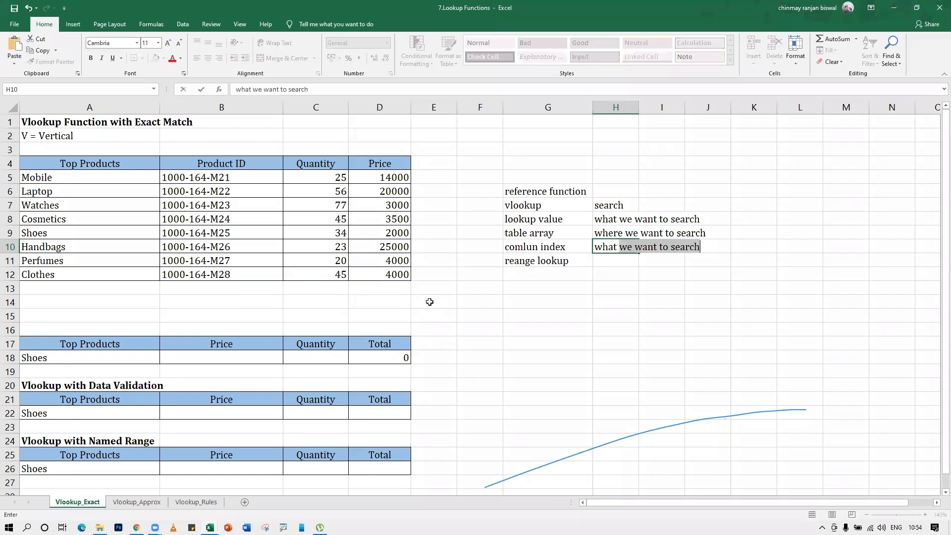
type("t ot r")
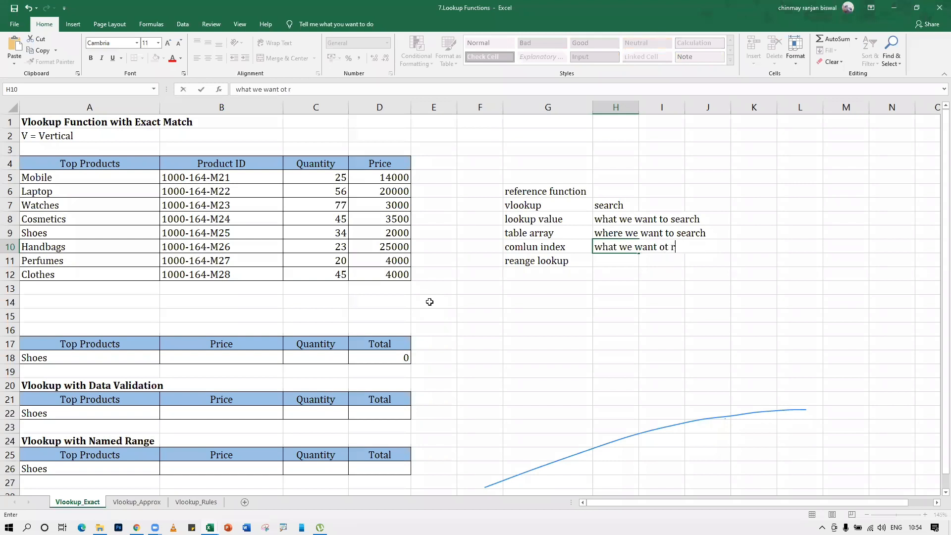
type("etreive")
key("Return")
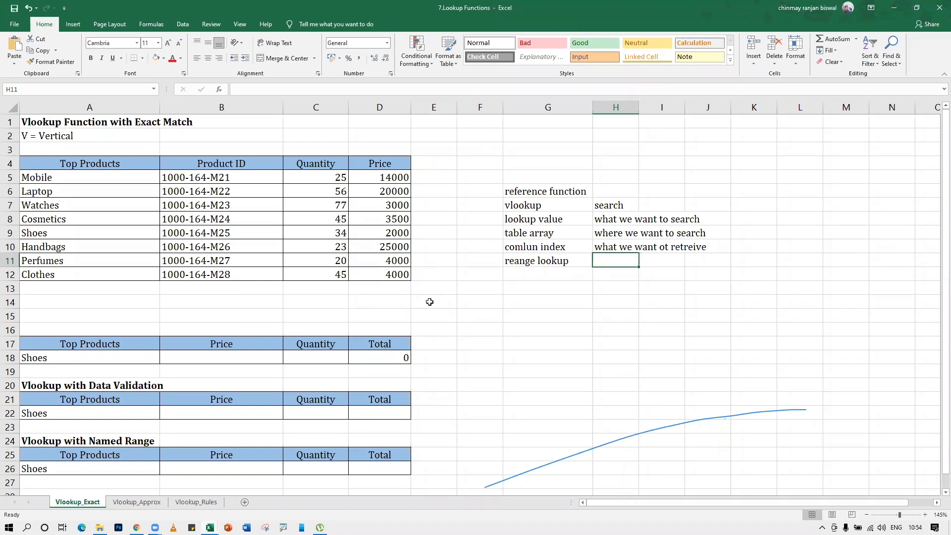
List the range lookup options TRUE in H11 and FALSE in H12.
type("t")
key("BackSpace")
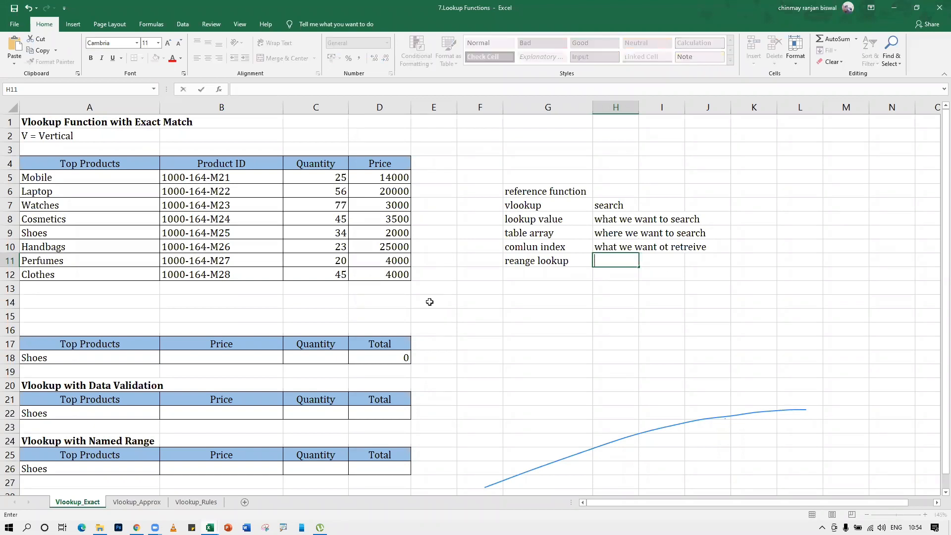
type("true")
key("Return")
type("false")
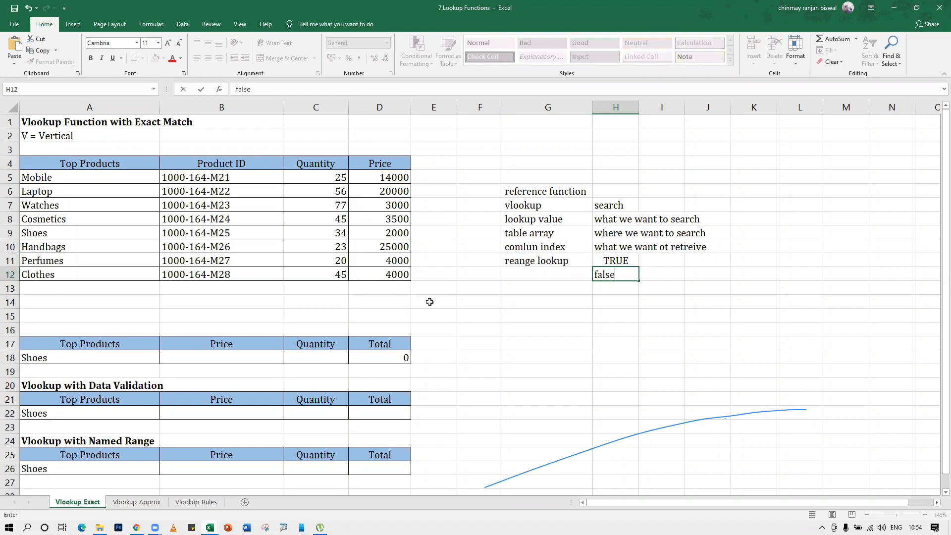
key("Return")
Explain TRUE as "approximate match" in I11 and FALSE as "exact match" in I12.
key("Up")
key("Up")
key("Right")
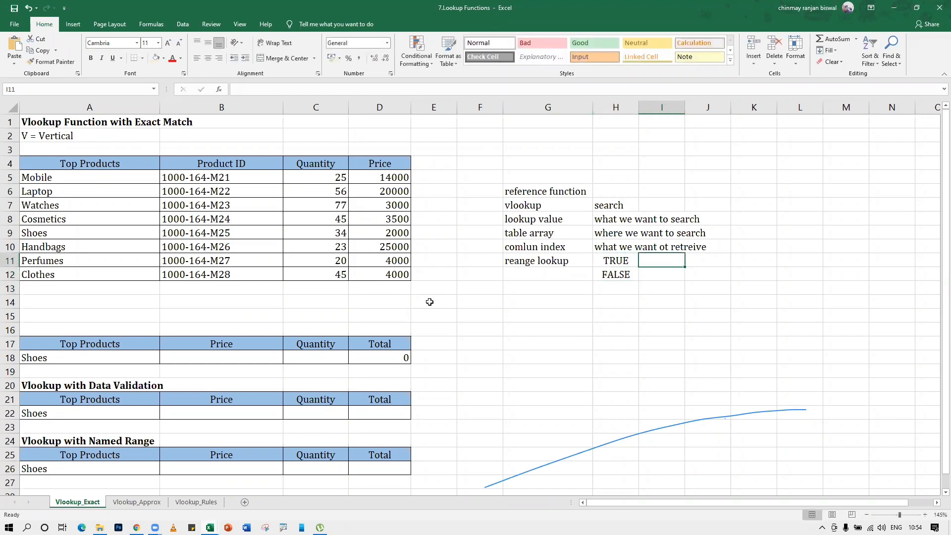
type("approximate ")
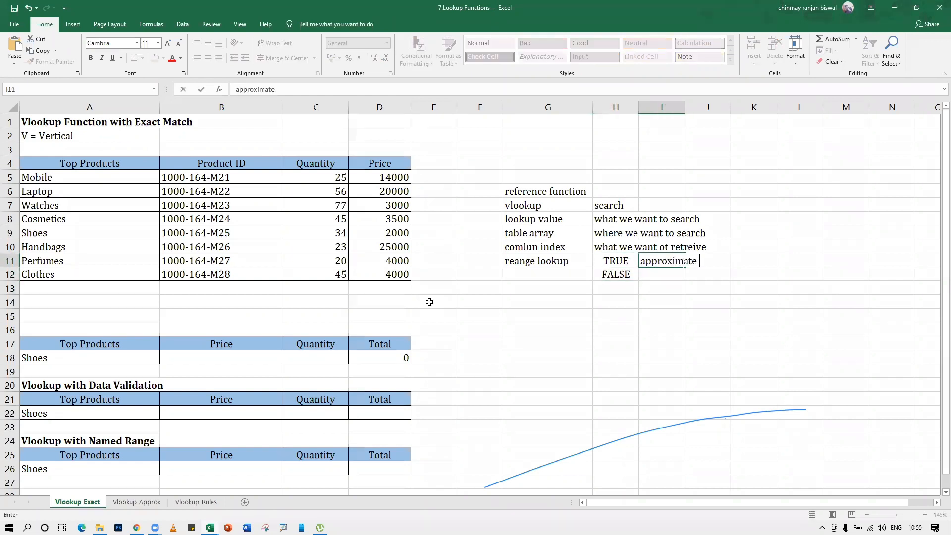
type("match")
key("Return")
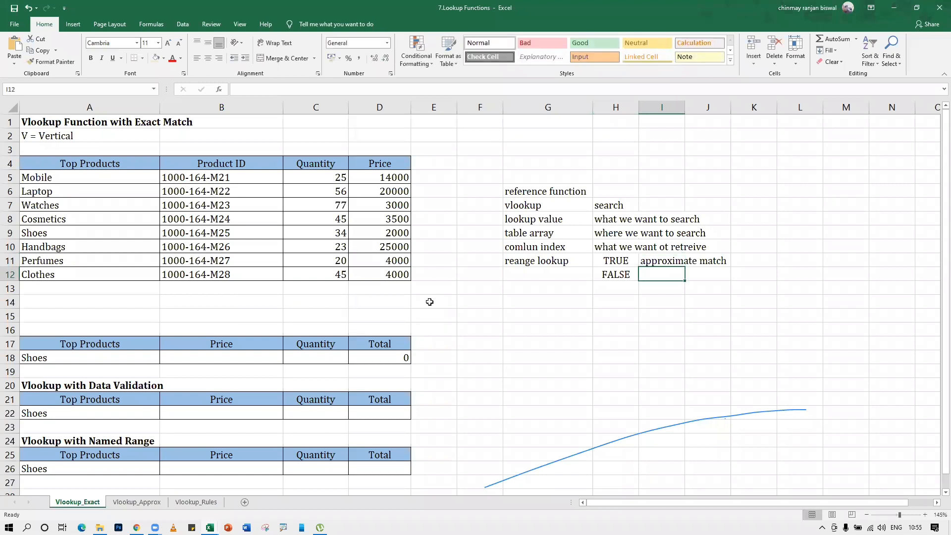
type("exact match")
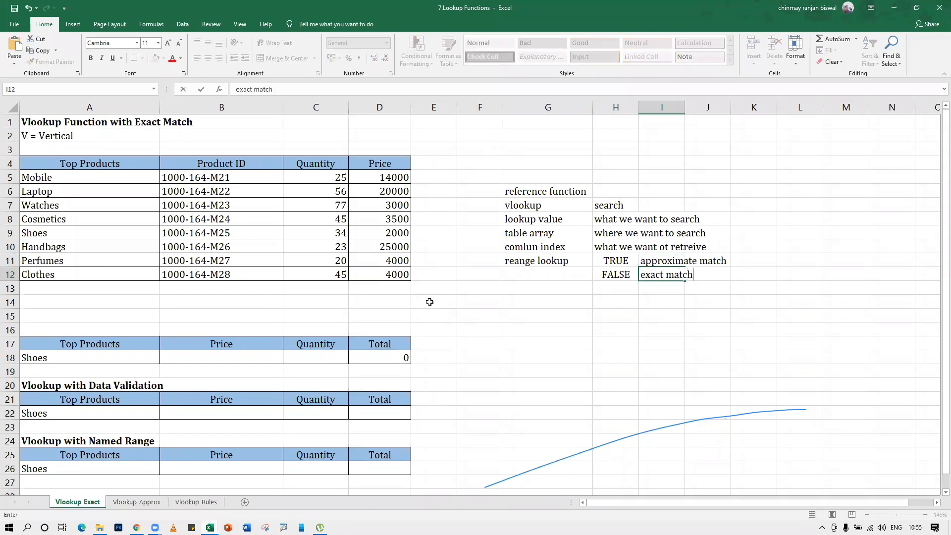
key("Return")
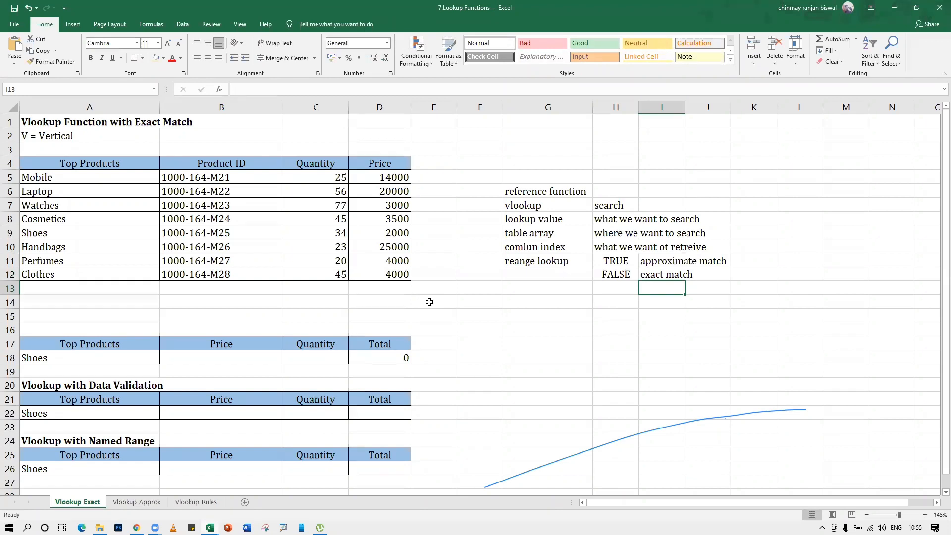
left_click(605, 275)
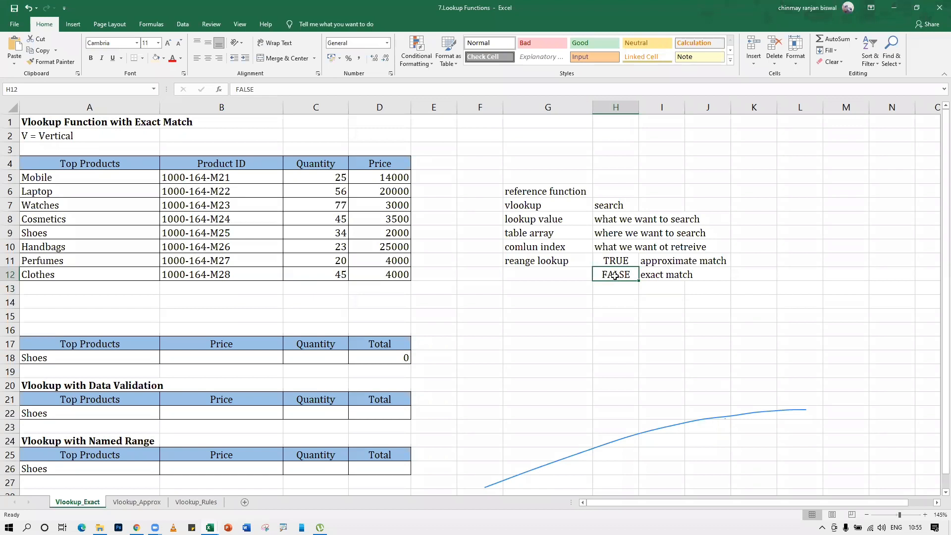
left_click_drag(615, 275, 675, 262)
left_click(619, 276)
Start a VLOOKUP formula in Price cell B18 with A18 as lookup value and A4:D12 as table array.
left_click(203, 356)
type("=")
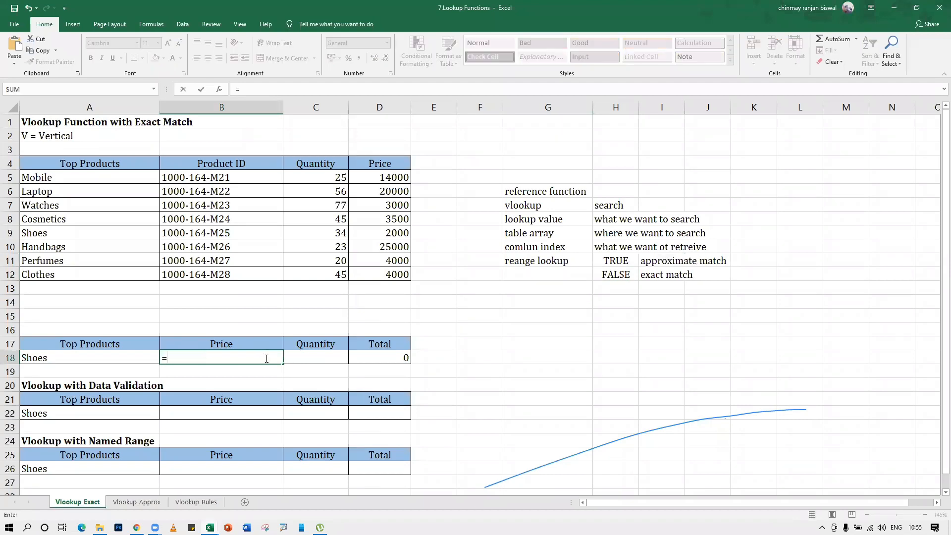
key("Escape")
scroll(266, 359, "up", 3)
scroll(266, 358, "up", 1)
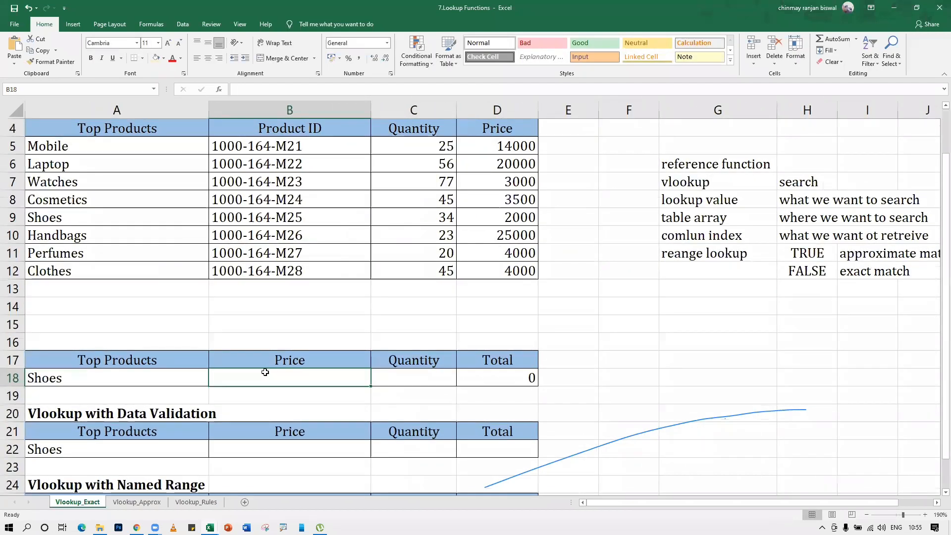
type("=vl")
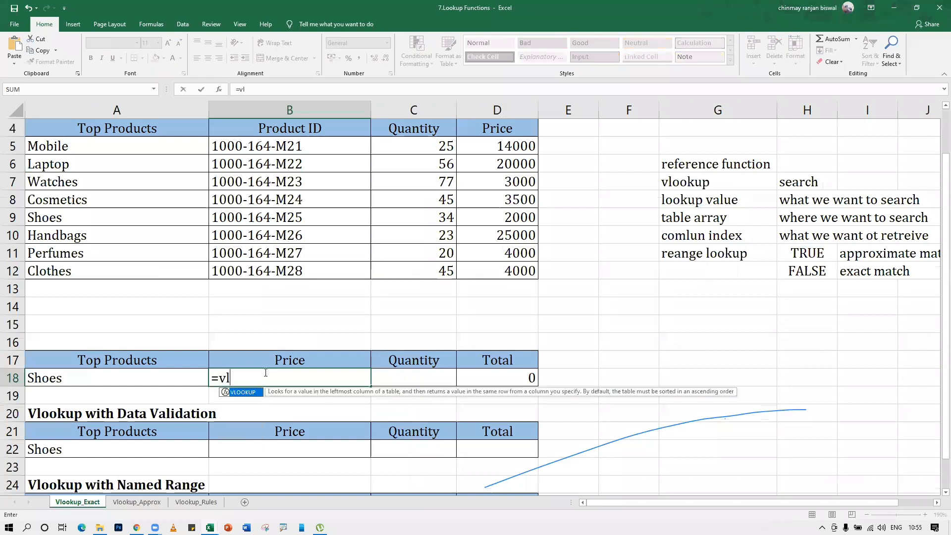
key("Tab")
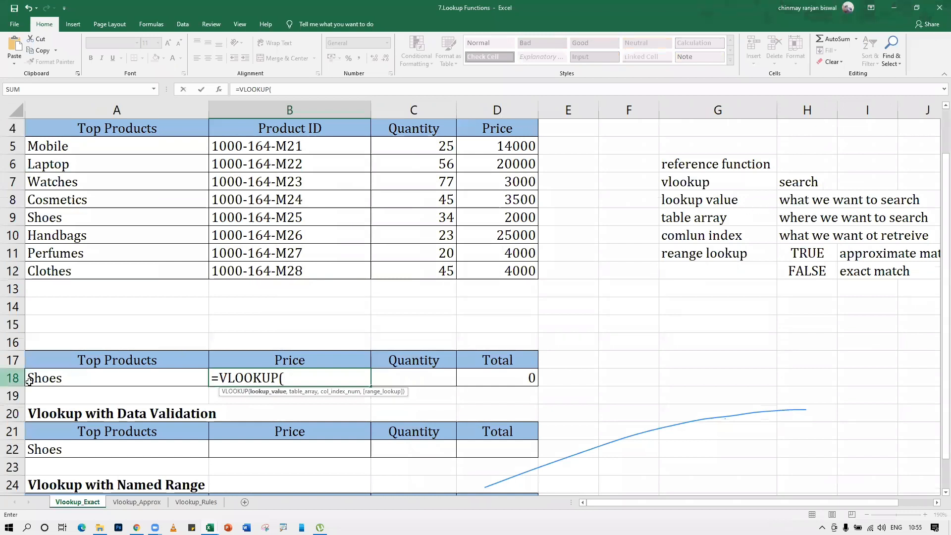
left_click(79, 378)
type(",")
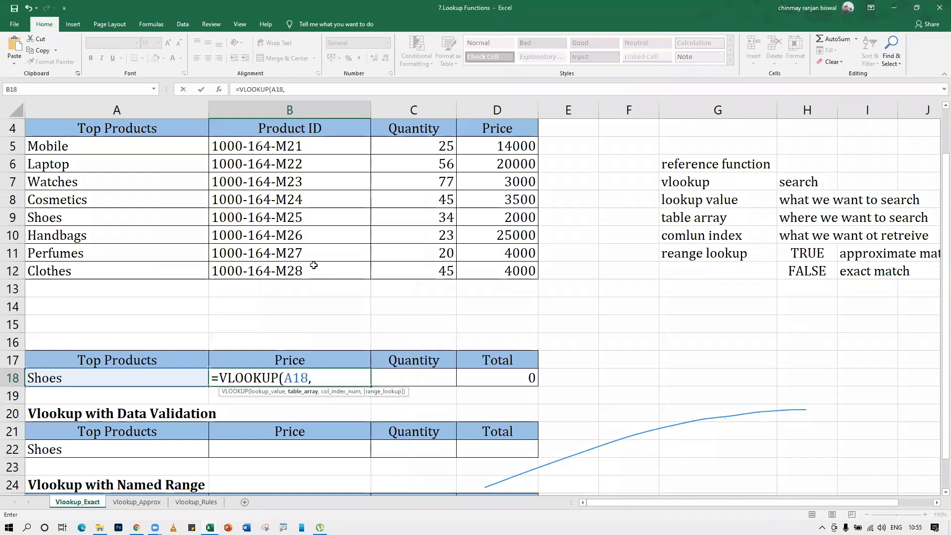
left_click_drag(67, 137, 491, 271)
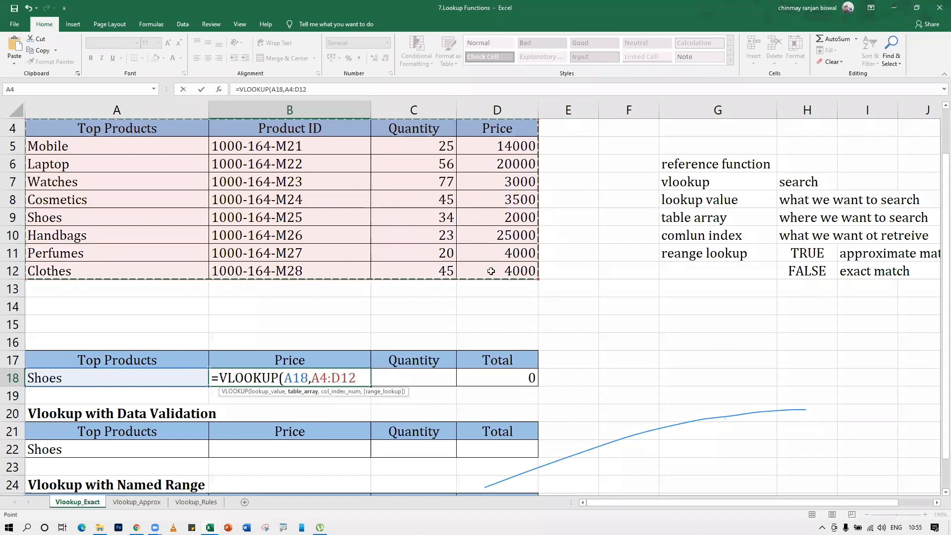
type(",")
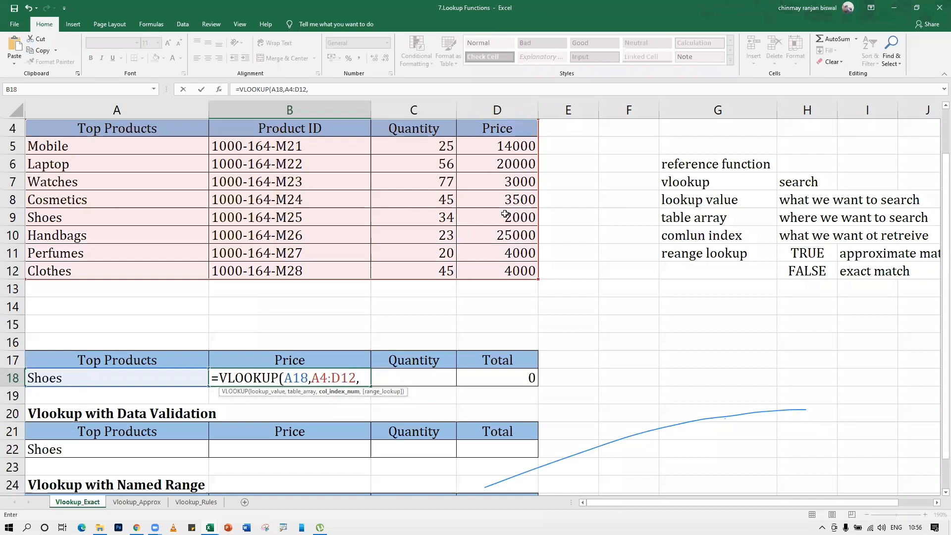
Complete the VLOOKUP formula in B18 with column index 4 and FALSE for an exact match.
type("4")
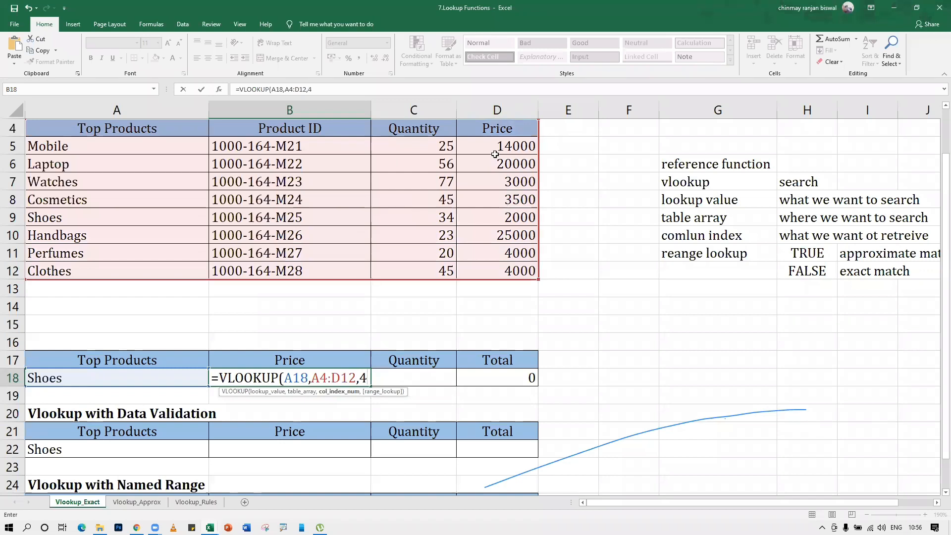
type(",")
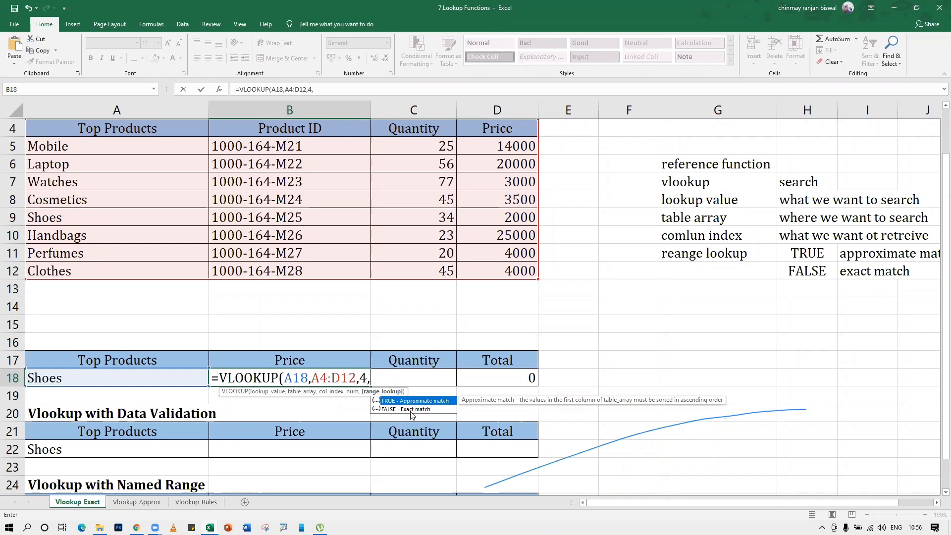
double_click(411, 409)
type(")")
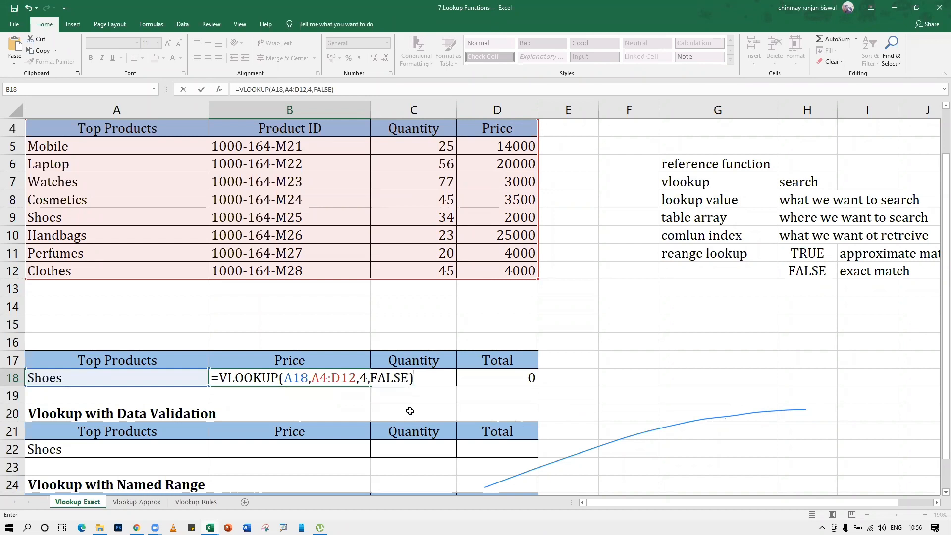
key("Return")
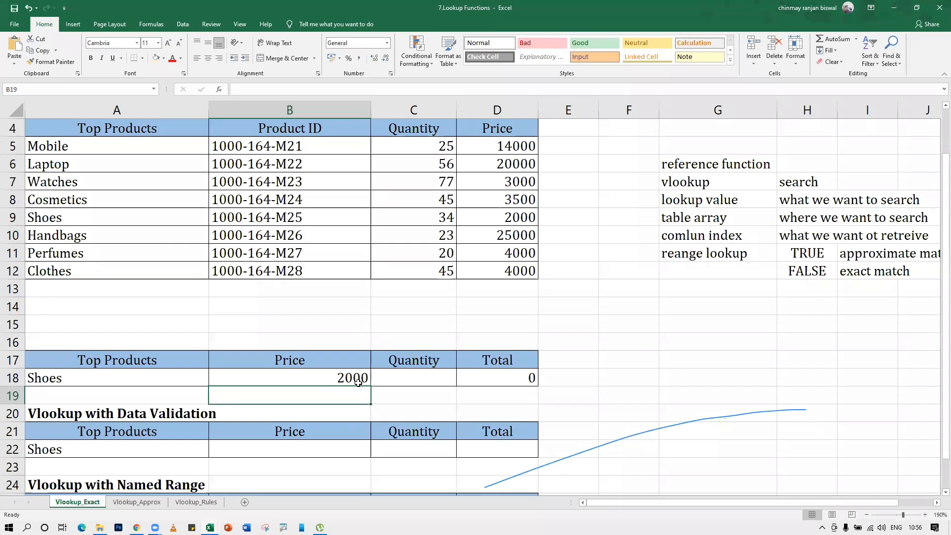
Change the product in A18 to Clothes to test the price lookup.
left_click(589, 67)
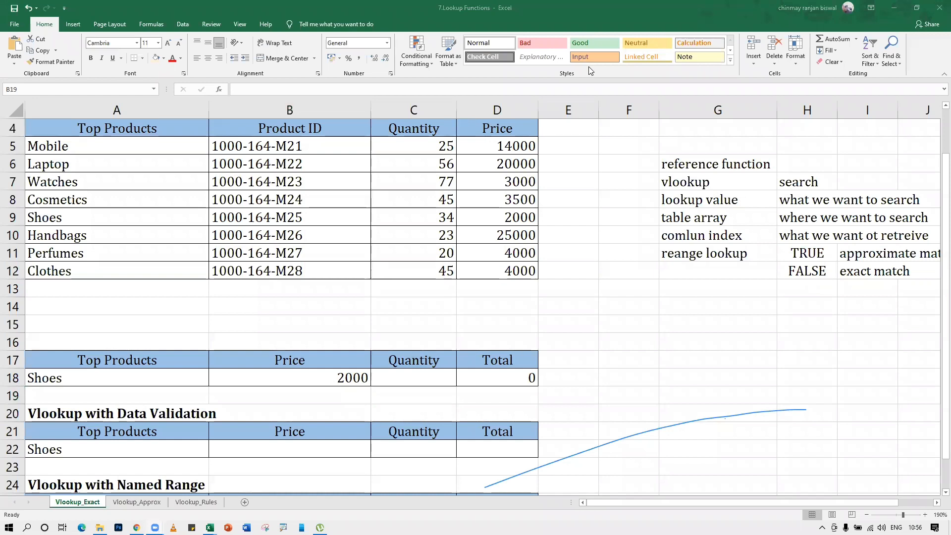
left_click(315, 374)
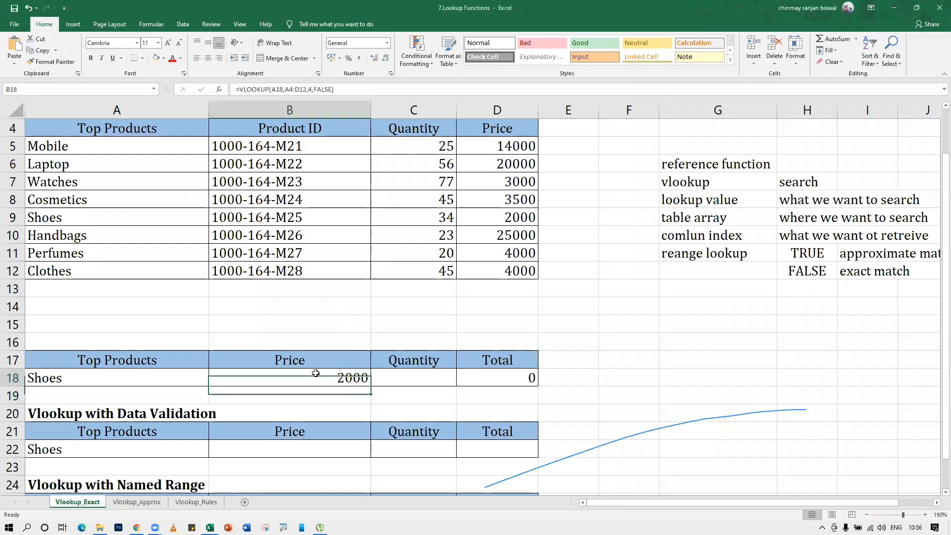
left_click(99, 379)
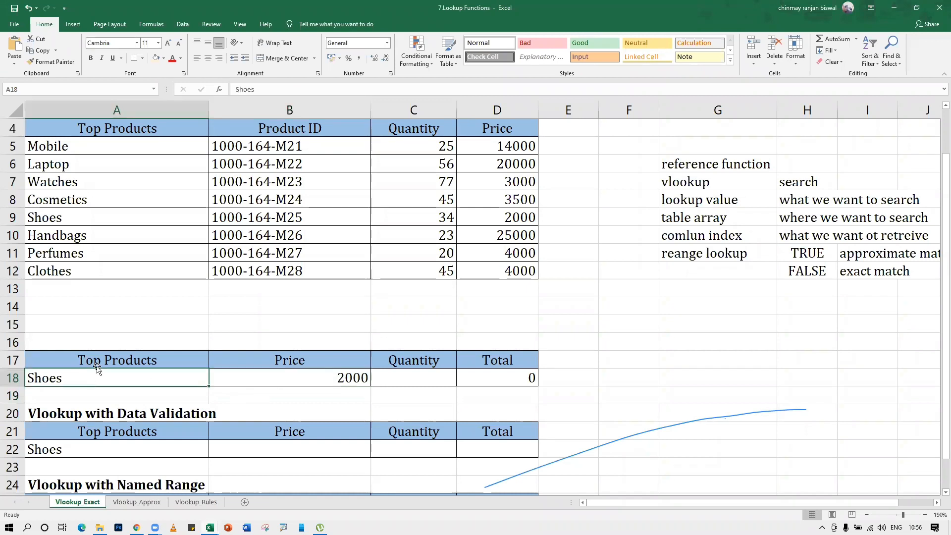
type("Clothes")
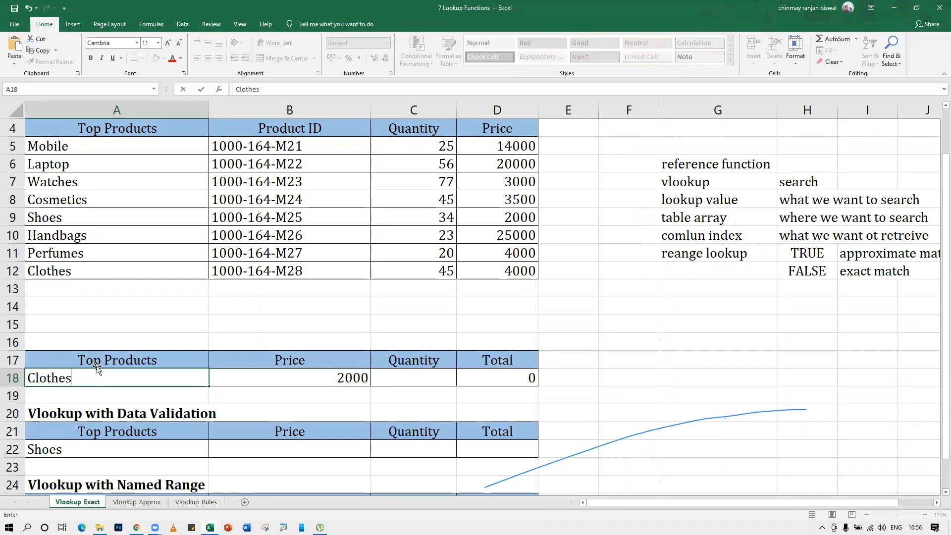
key("Return")
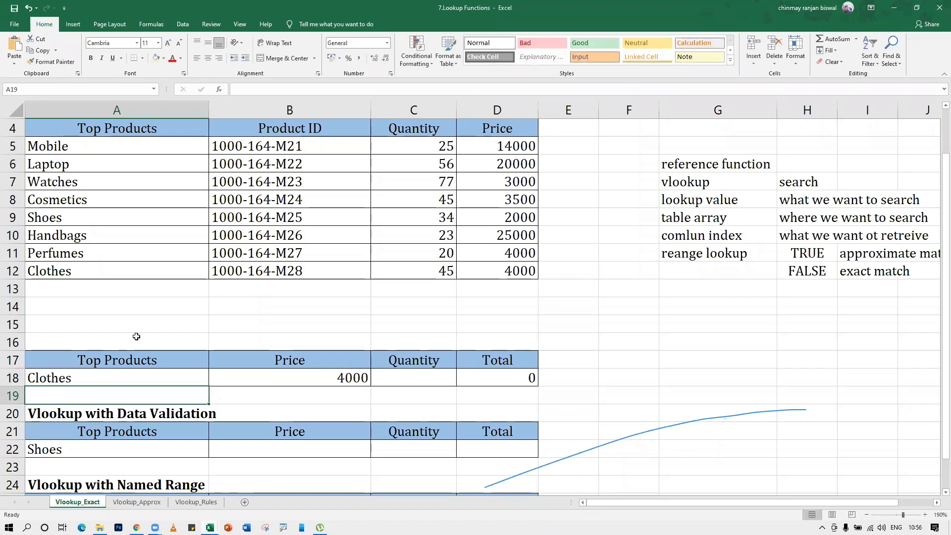
left_click(342, 379)
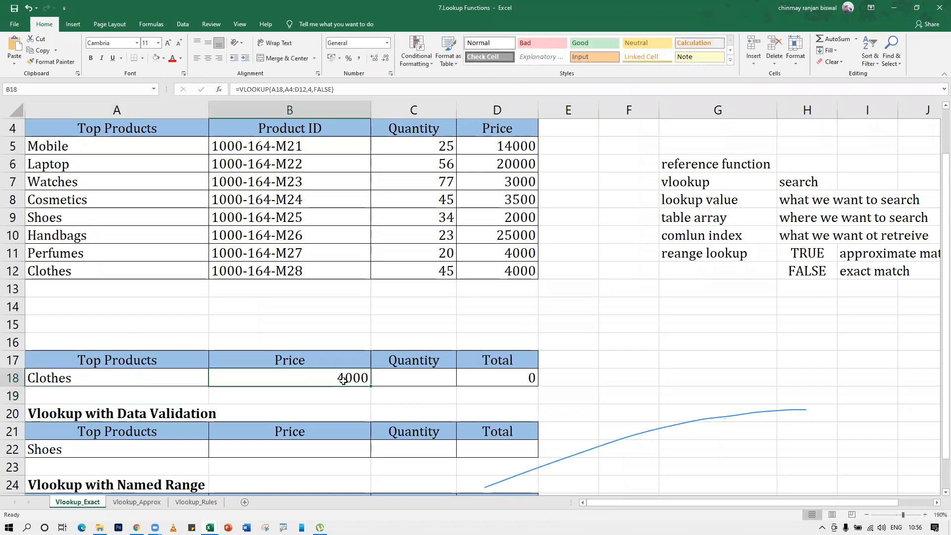
Set the product in A18 to Mobile to test the price lookup.
left_click(109, 382)
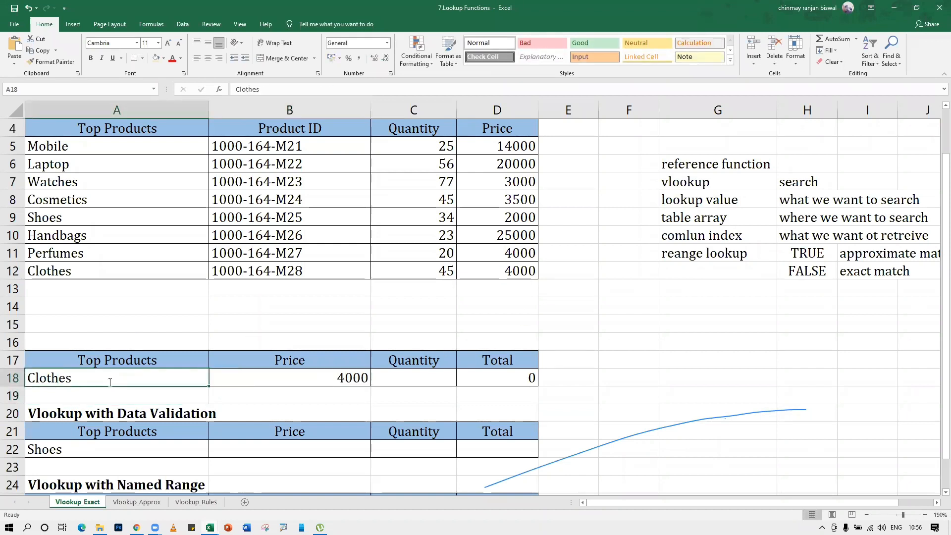
type("Mobile")
key("Return")
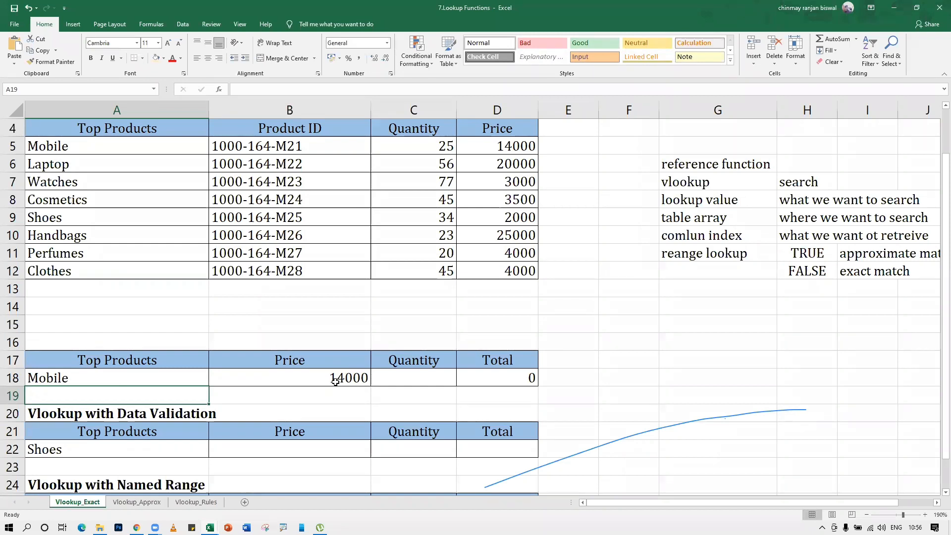
Examine the VLOOKUP formula in Price cell B18 against the product in A18 and the source table's prices.
left_click(133, 378)
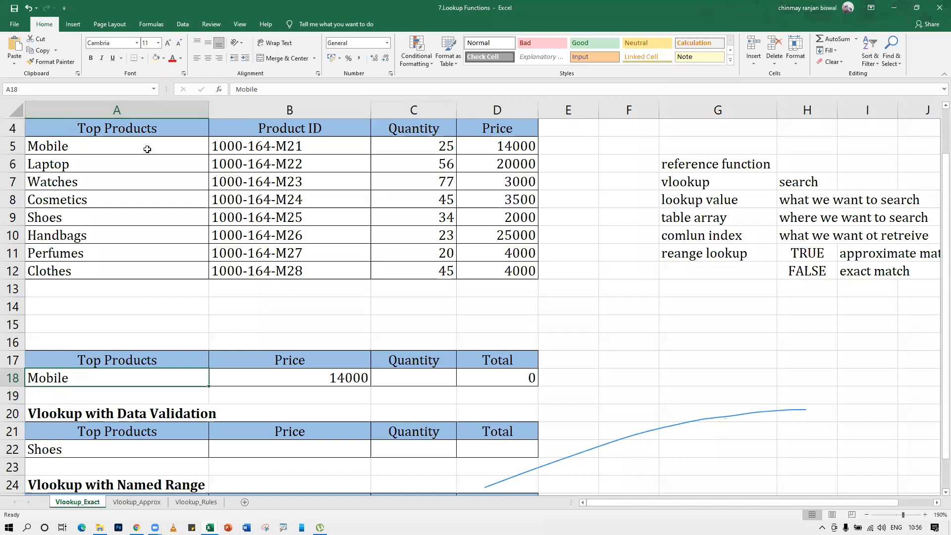
left_click(526, 204)
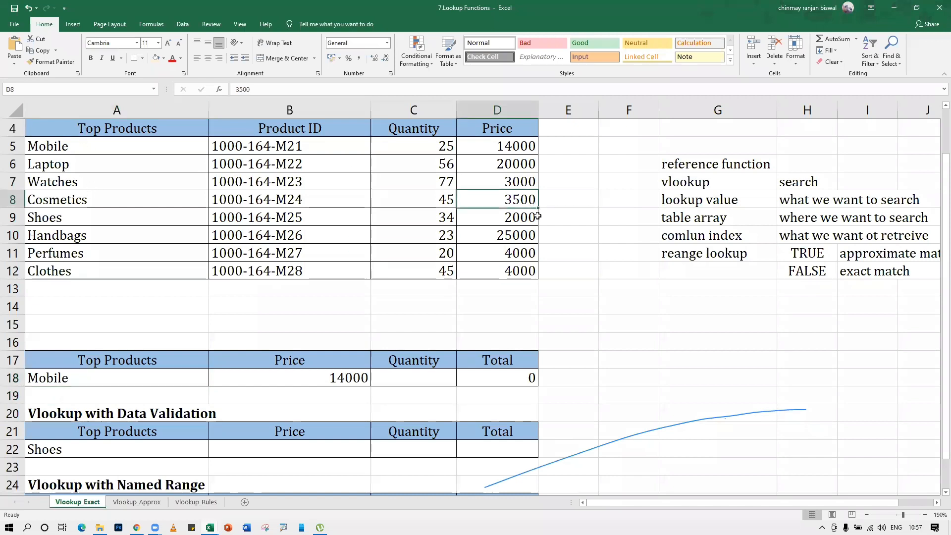
double_click(324, 373)
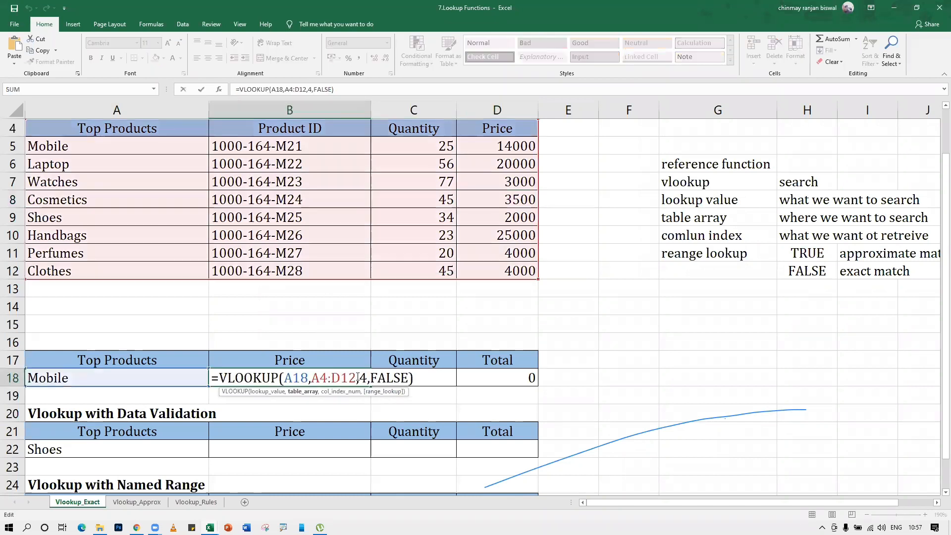
left_click(138, 384)
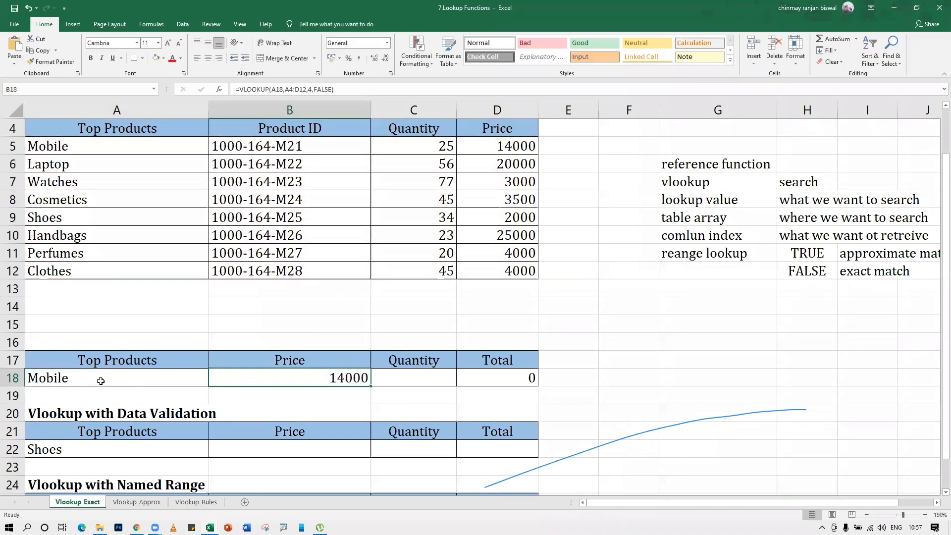
Misspell the product in A18 as Moble to test the exact match.
double_click(62, 378)
key("Left")
key("Left")
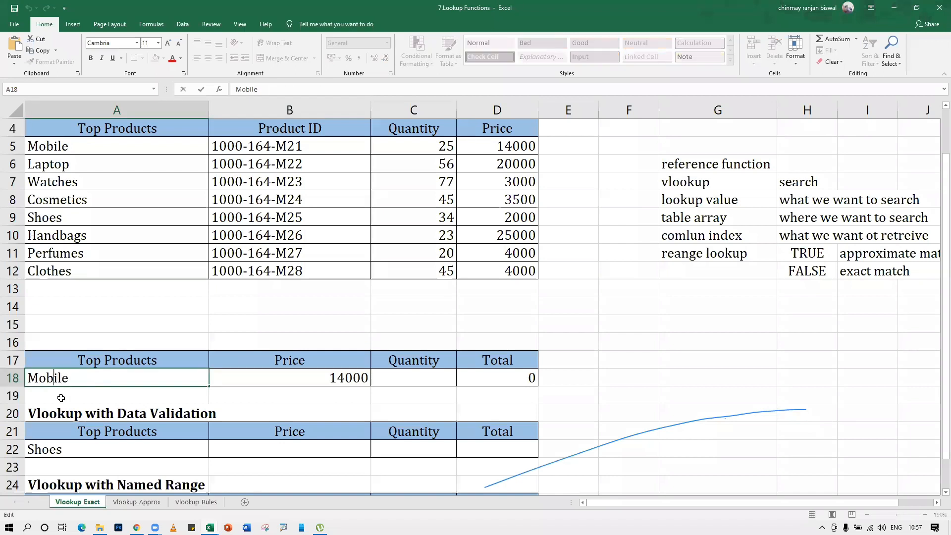
key("Delete")
key("Return")
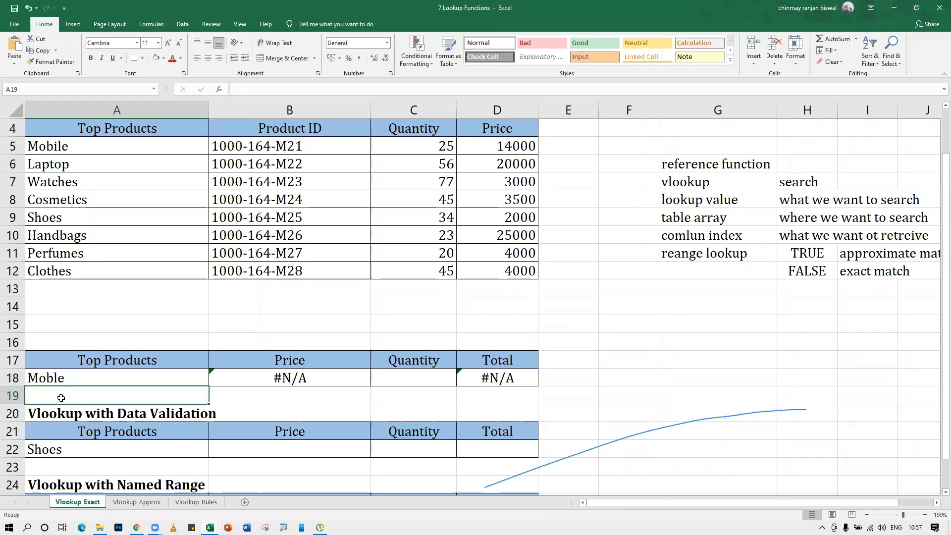
Correct the misspelled product in A18 to Mobile.
key("Up")
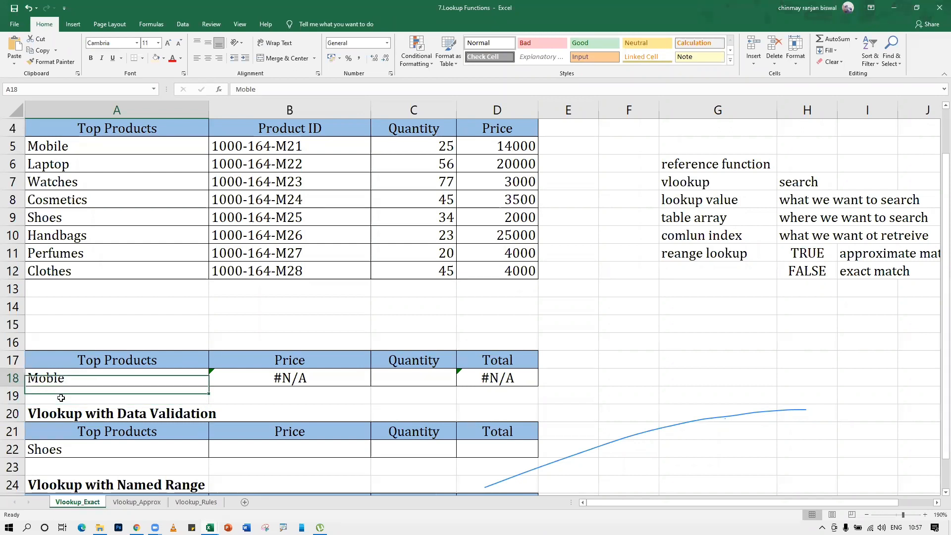
type("Mobi")
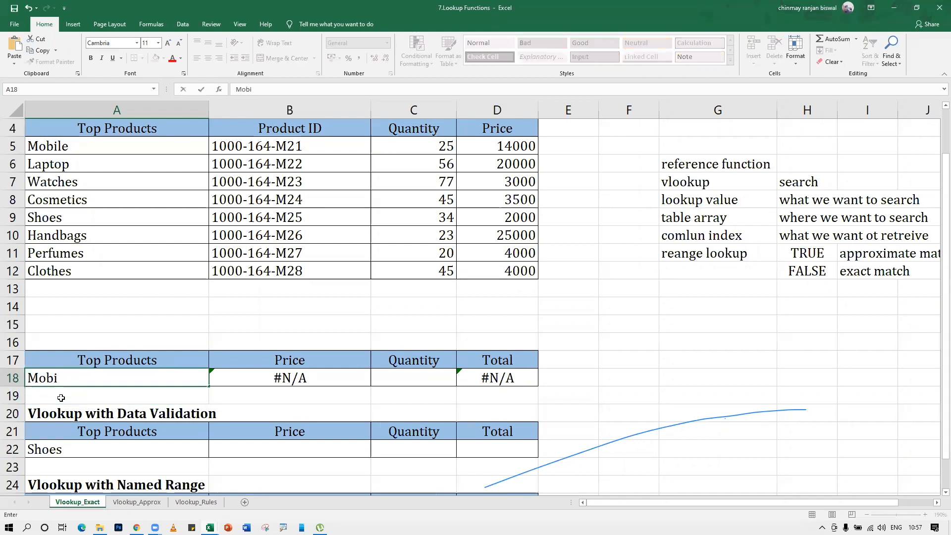
type("le")
key("Return")
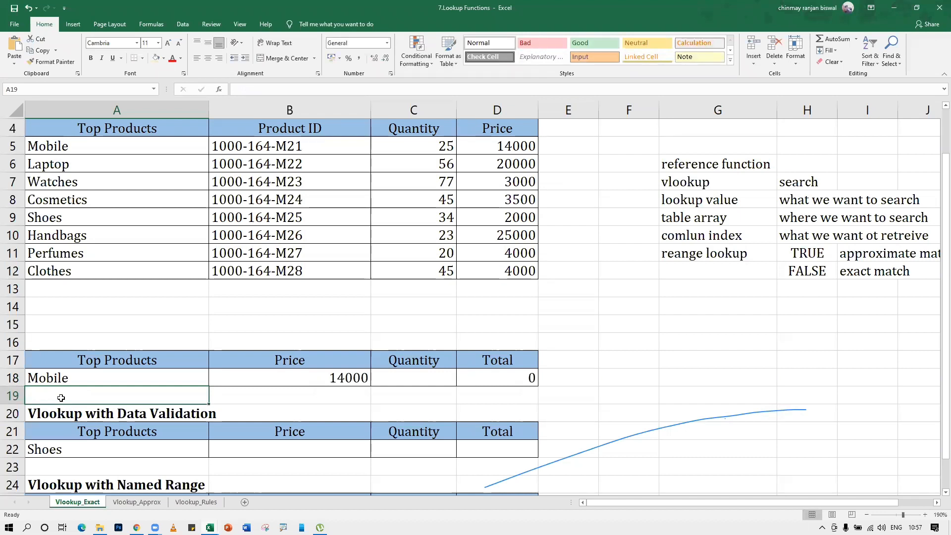
Replace Shoes in A9 of the source table with Mobile to create a duplicate product.
left_click(81, 380)
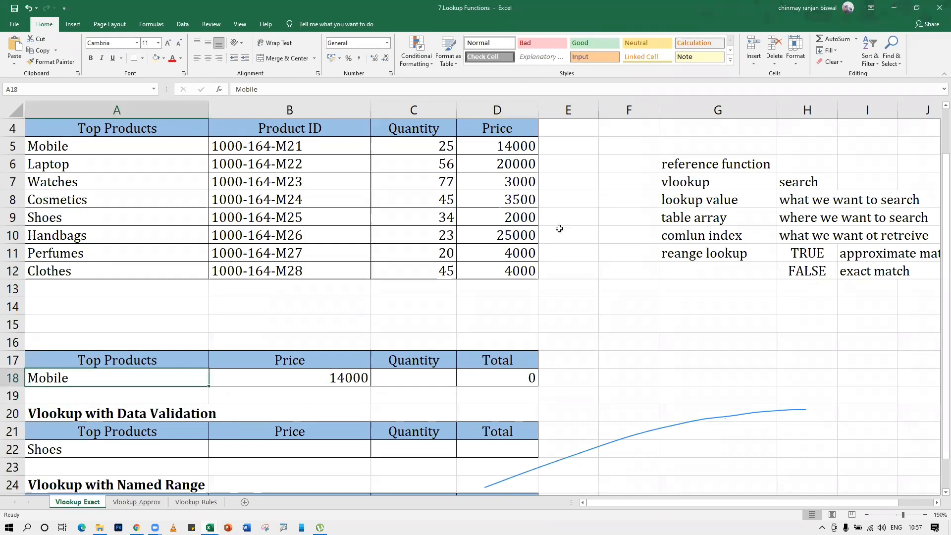
left_click(569, 270)
left_click_drag(106, 175, 106, 267)
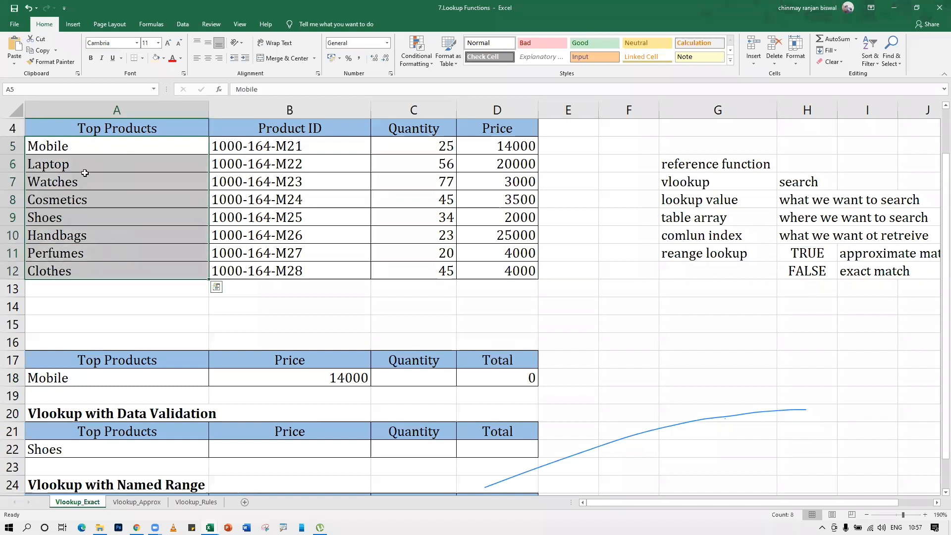
left_click(74, 149)
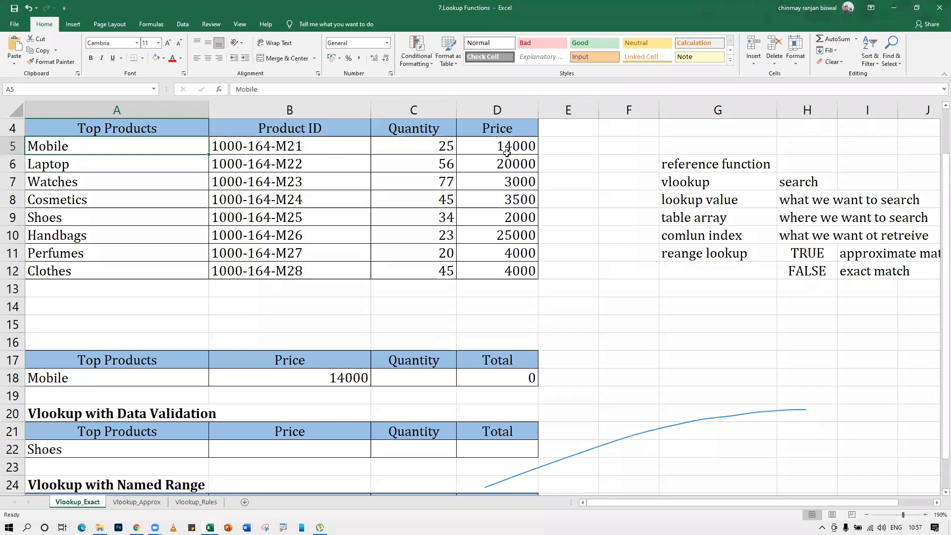
left_click(49, 219)
type("M")
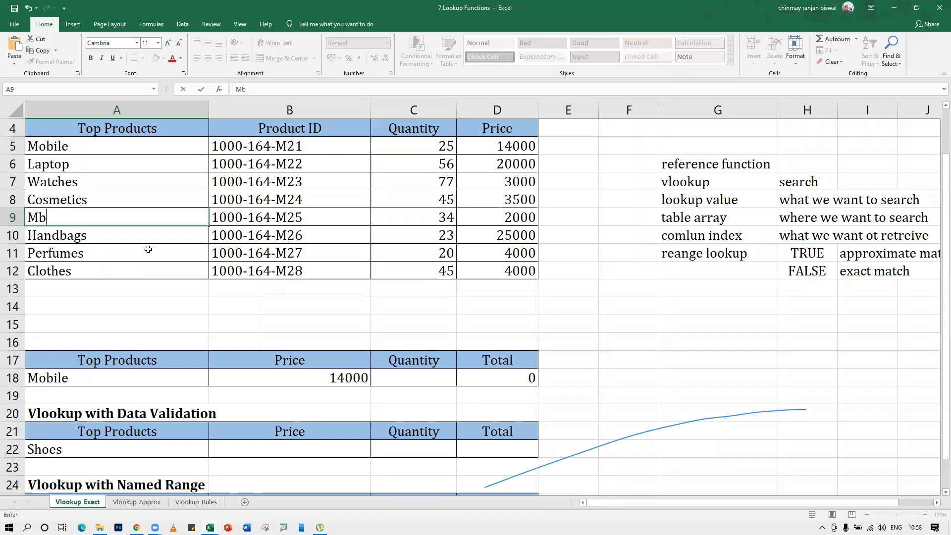
type("obile")
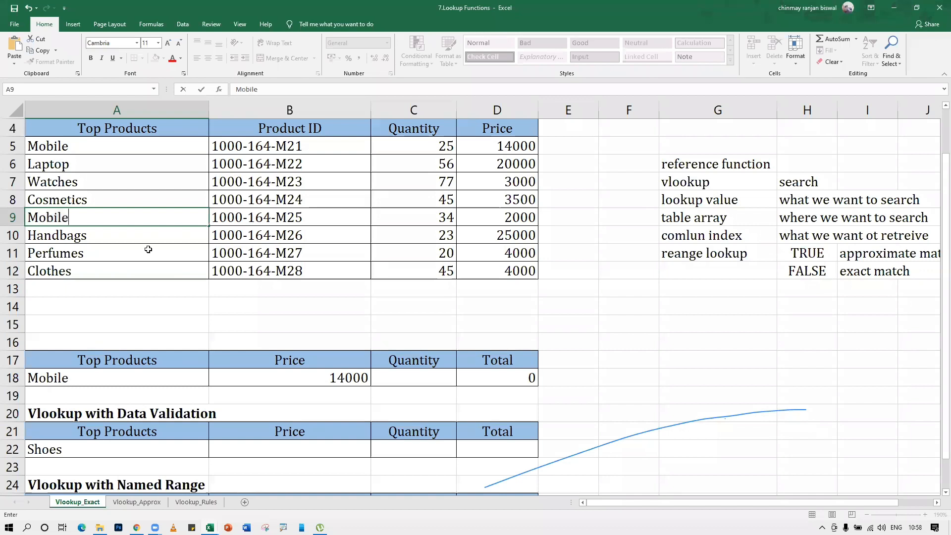
key("Return")
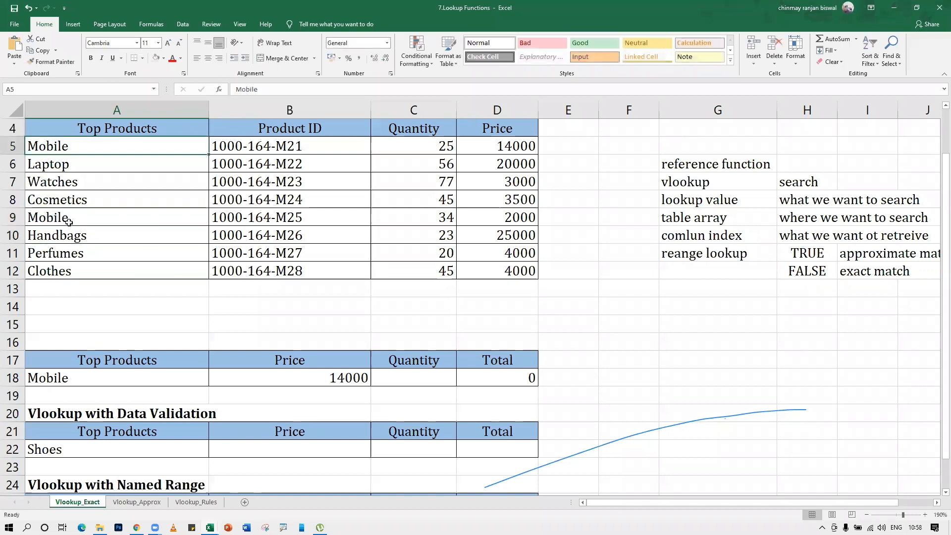
Re-enter Mobile in A18 and compare the looked-up price with the first Mobile row's price in D5.
left_click(68, 216)
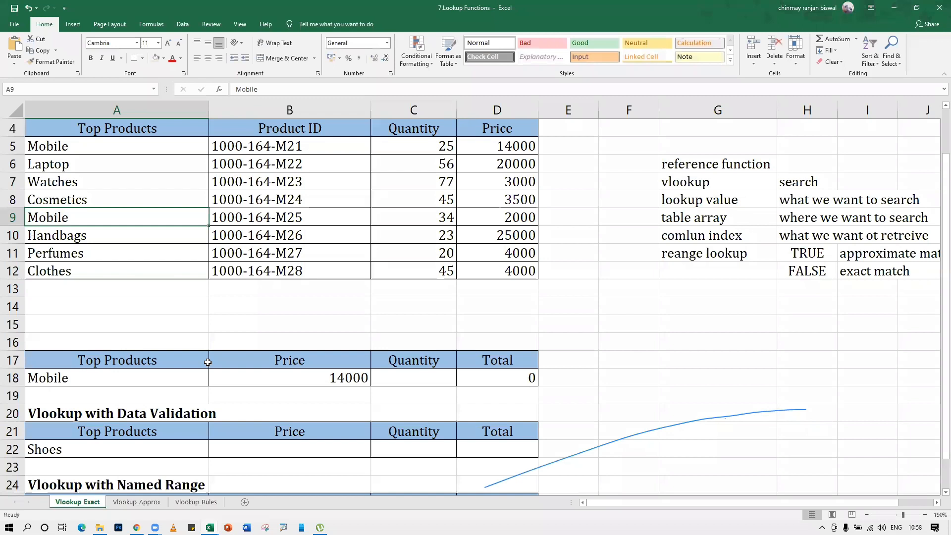
left_click(124, 288)
left_click(126, 379)
type("Mobile")
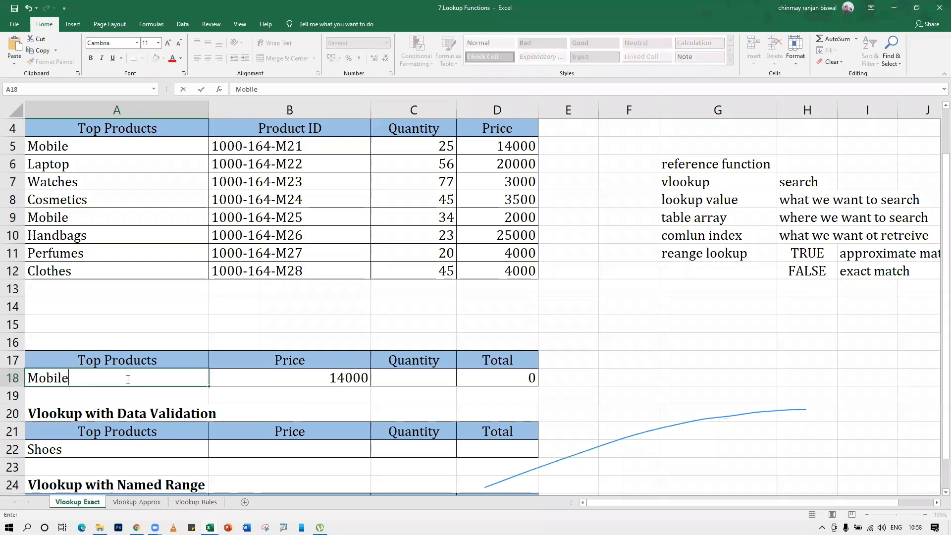
key("Return")
left_click(504, 146)
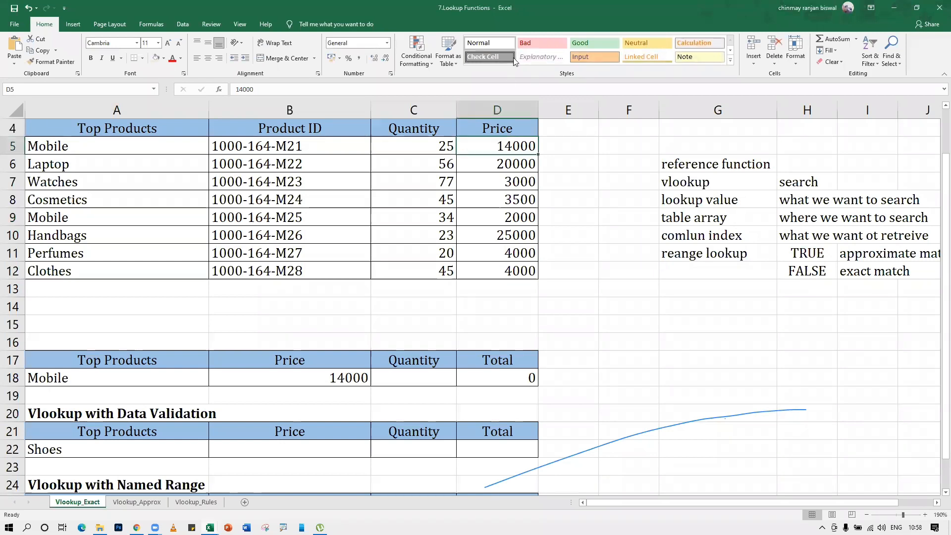
left_click(79, 140)
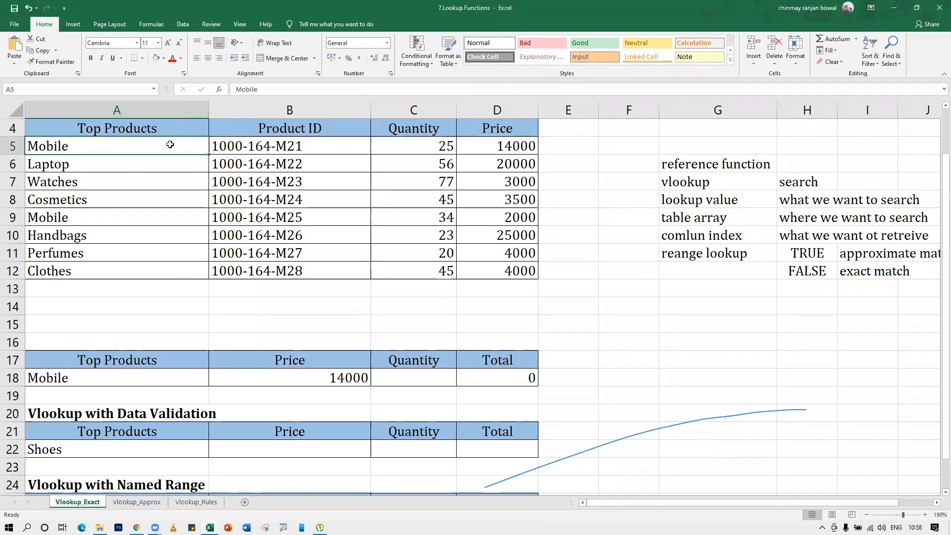
left_click(473, 144)
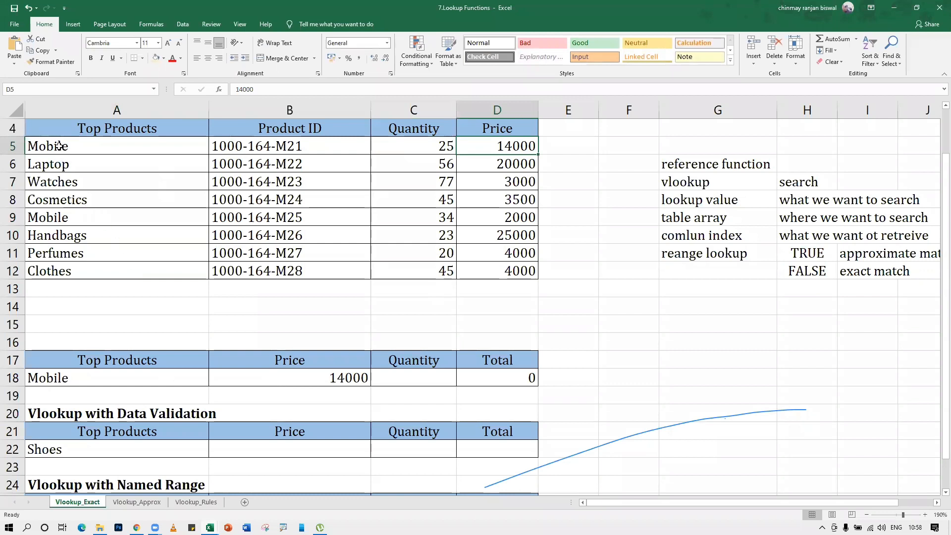
Make the duplicate products unique by renaming A5 as Mobile1 and A9 as Mobile2.
double_click(80, 145)
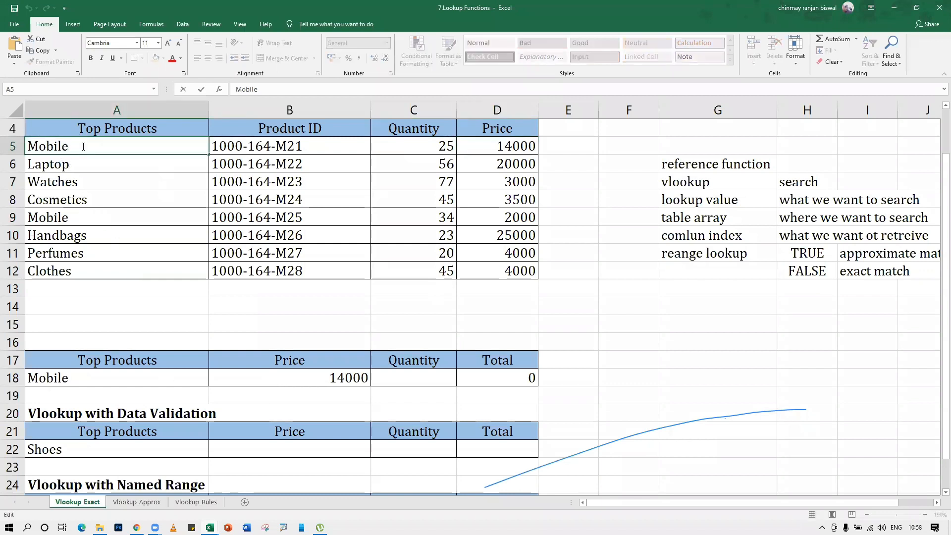
type("1")
key("Return")
key("Down")
key("Down")
key("Down")
type("2")
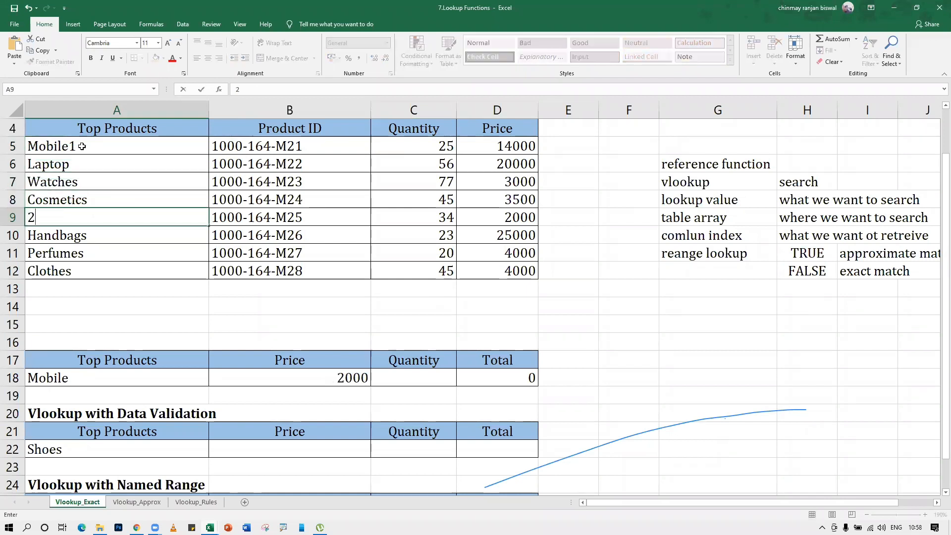
key("BackSpace")
type("Mobile")
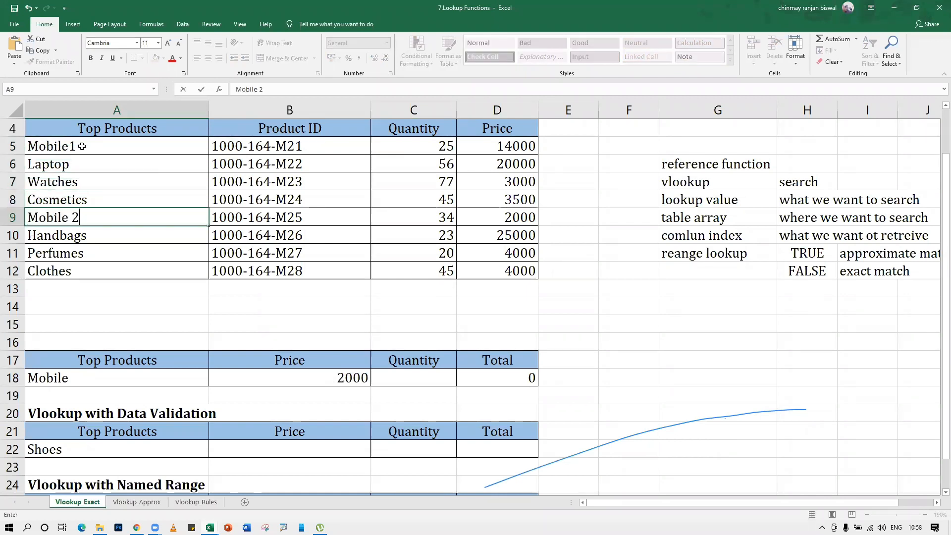
key("BackSpace")
type("2")
key("Return")
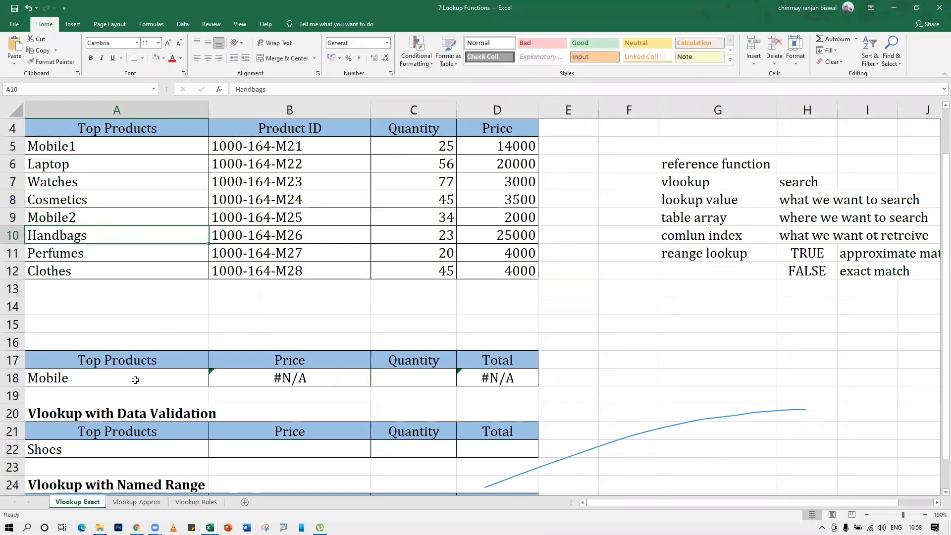
Change the lookup product in A18 to Mobile1 to test the price lookup.
double_click(111, 378)
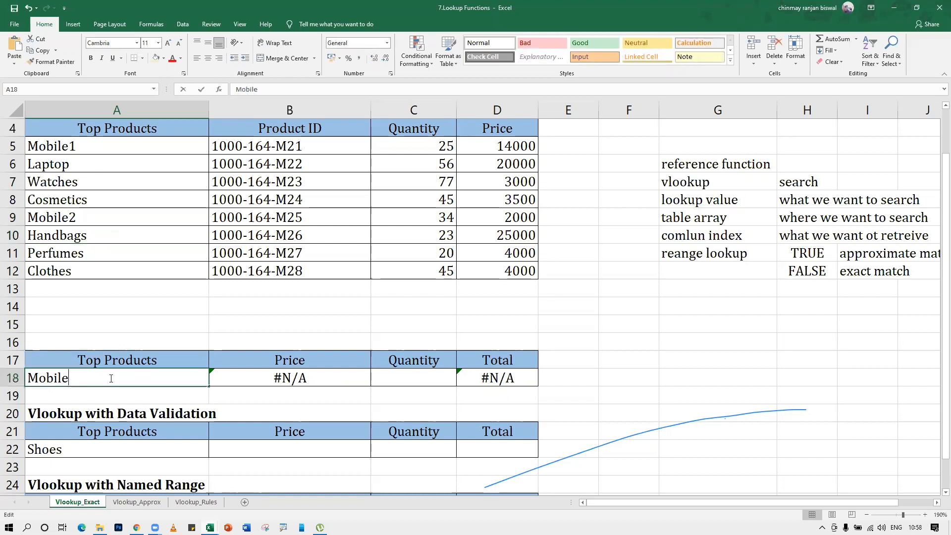
type("1")
key("Return")
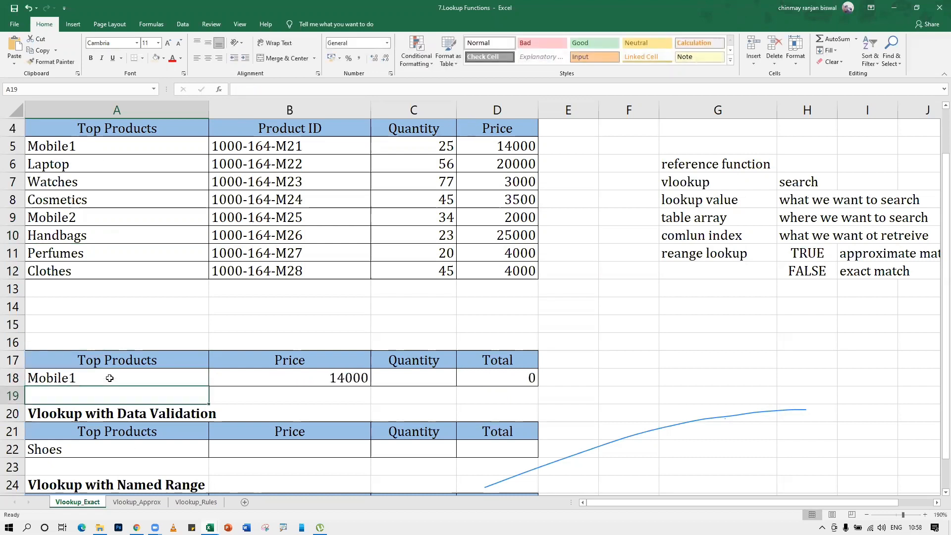
Change the lookup product in A18 to Mobile2 to test the second unique name.
double_click(109, 378)
key("BackSpace")
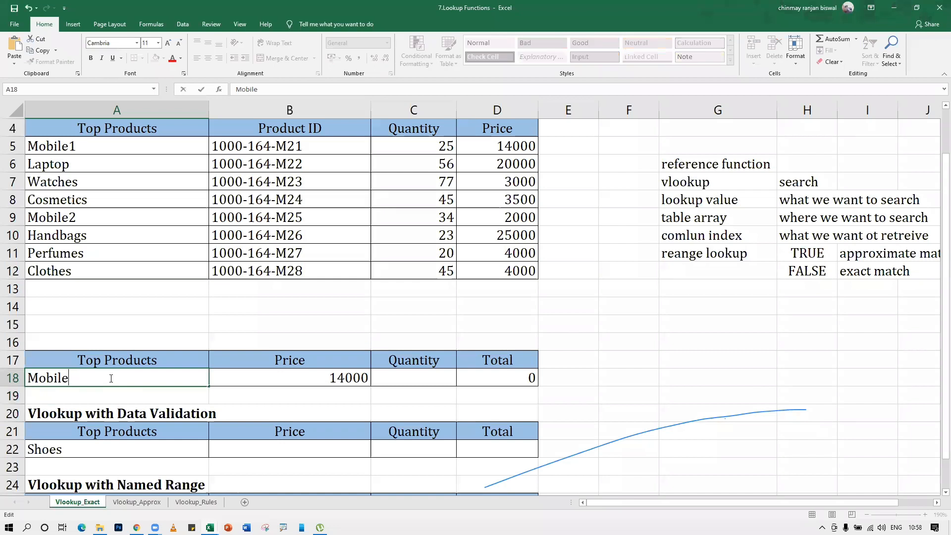
type("2")
key("Return")
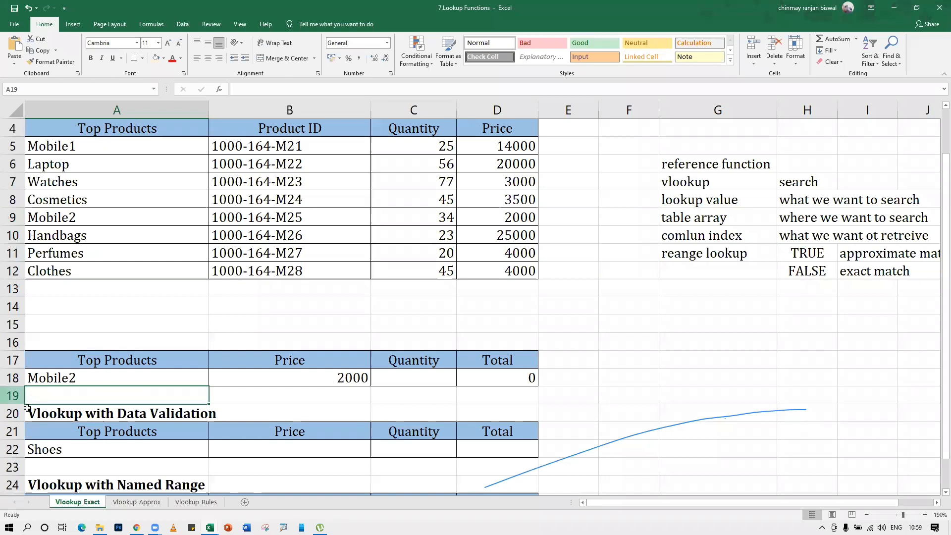
Review the product names in A5:A12 that can serve as lookup values for A18.
left_click(89, 371)
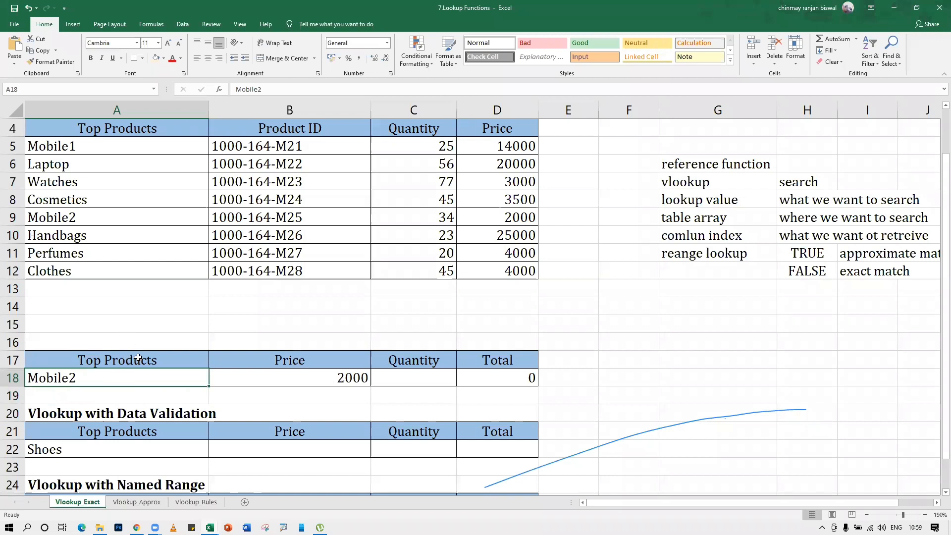
left_click(187, 238)
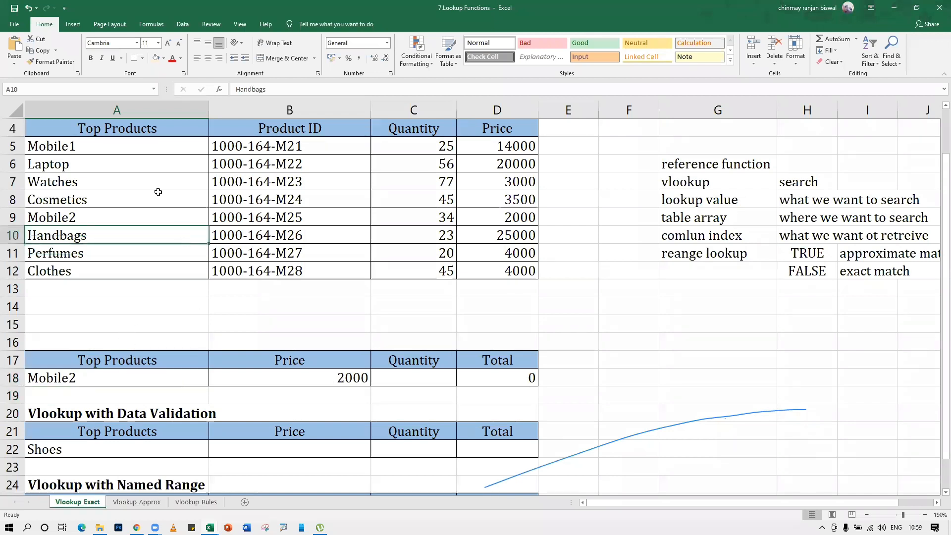
left_click(128, 131)
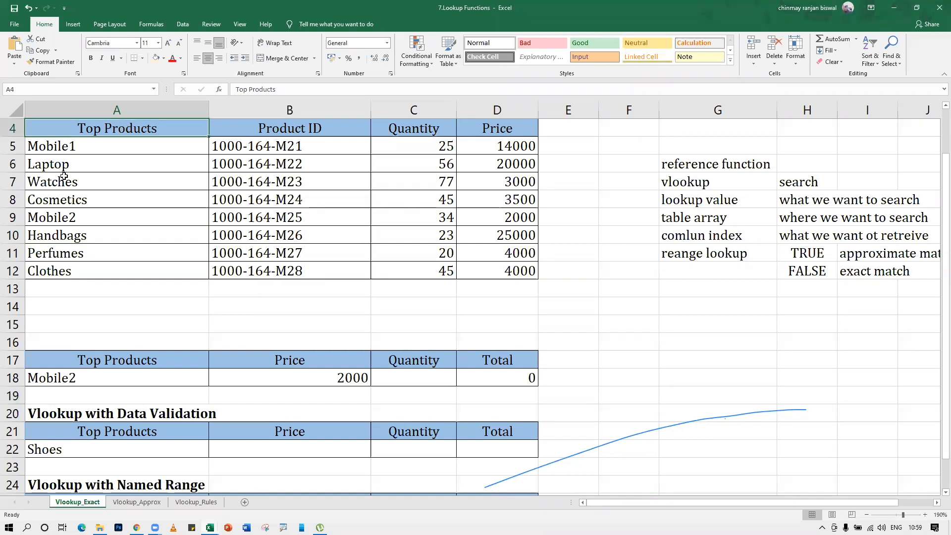
left_click_drag(58, 175, 79, 181)
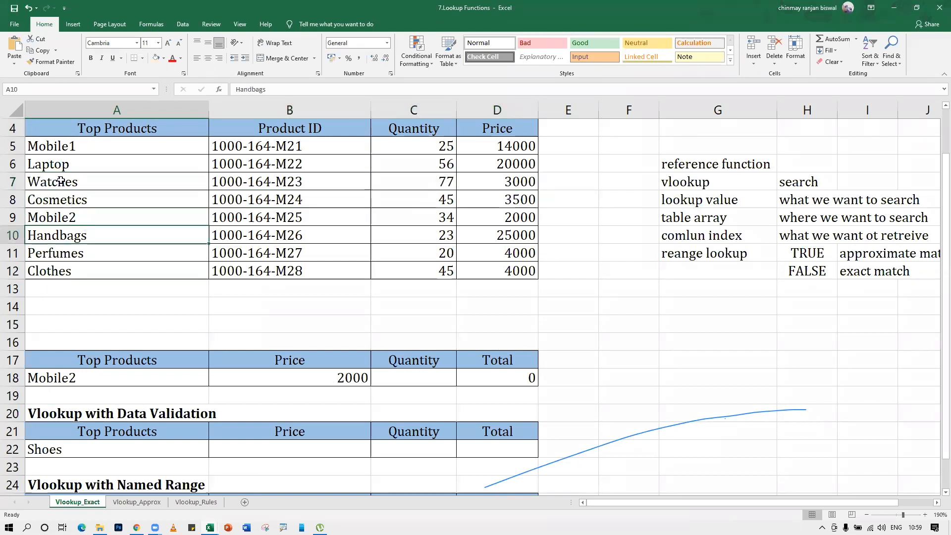
left_click_drag(72, 141, 74, 270)
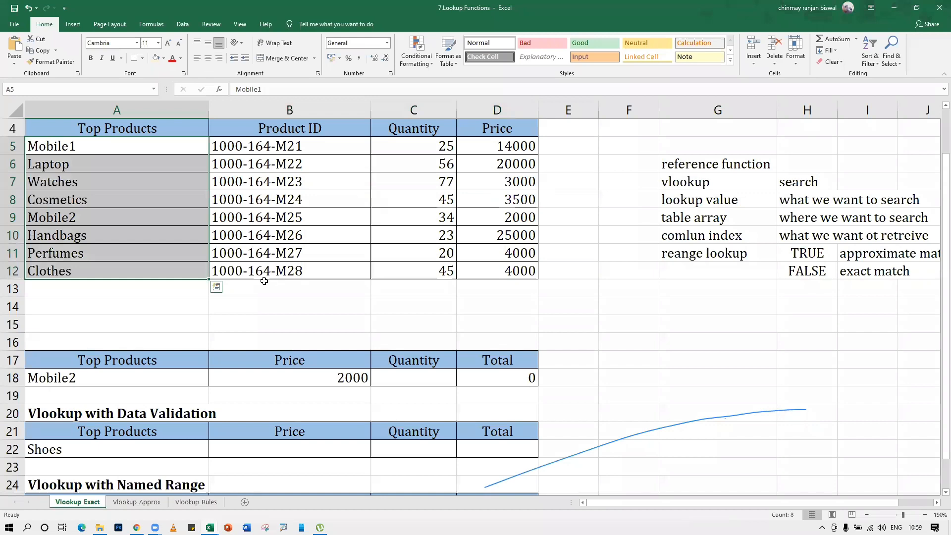
Enter a quantity of 20 in C18 for the looked-up product.
scroll(267, 275, "down", 1)
scroll(347, 337, "up", 2)
scroll(404, 373, "down", 2)
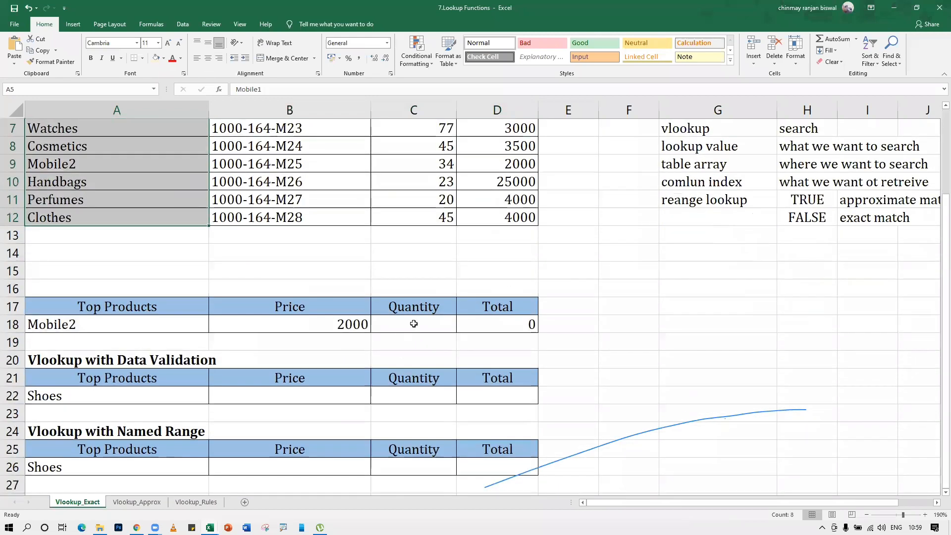
left_click(414, 324)
type("20")
key("Return")
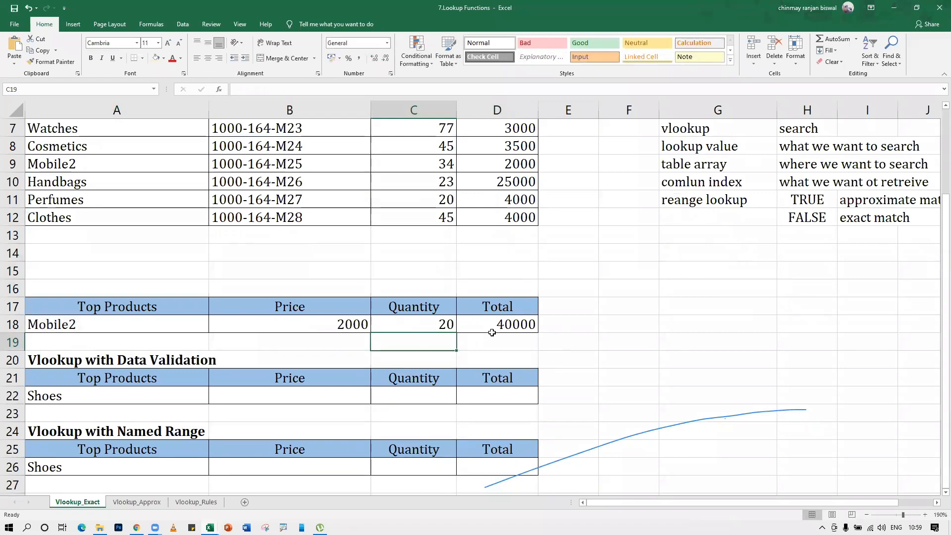
Change the lookup product in A18 to Mobile, a name missing from the product table.
scroll(436, 340, "up", 1)
scroll(435, 341, "down", 1)
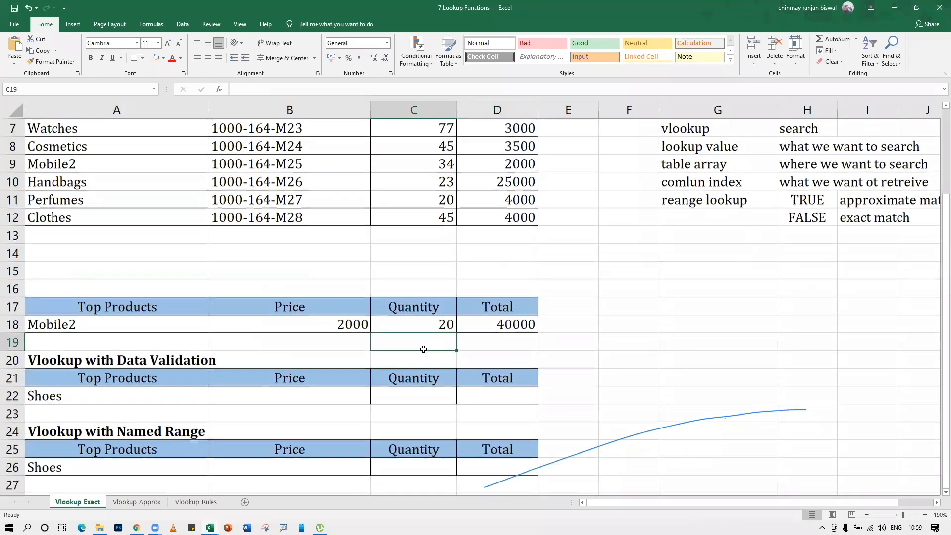
double_click(151, 327)
key("BackSpace")
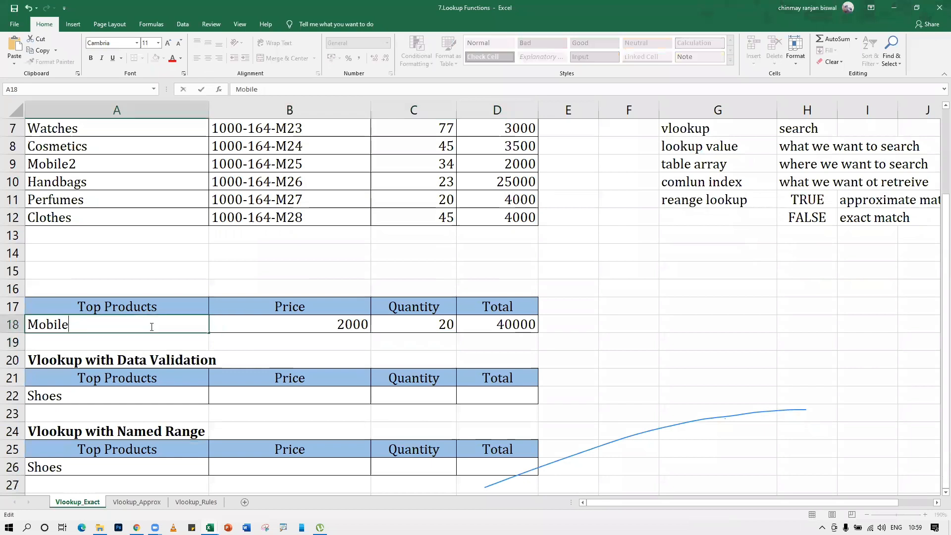
key("Return")
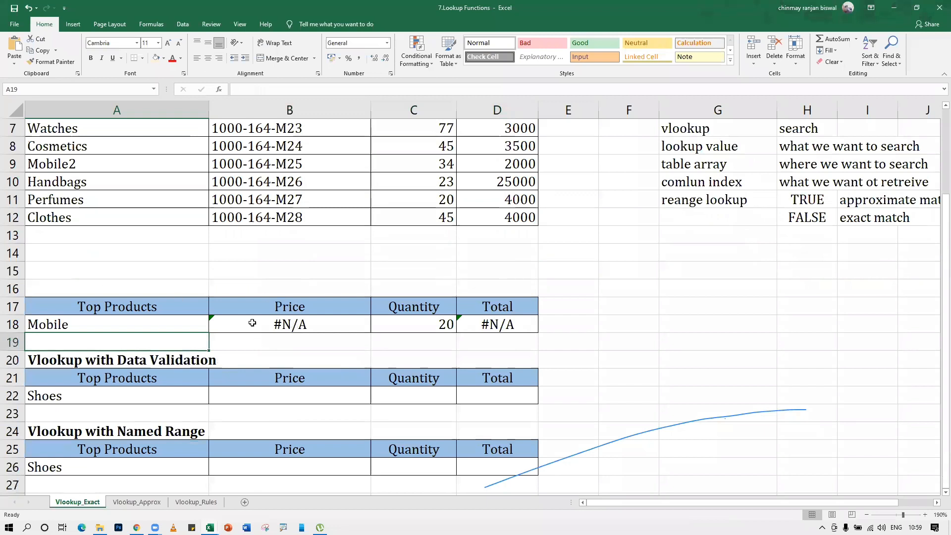
Enter the note "how to resolve this #NA error" in B14, above the lookup table.
left_click(300, 261)
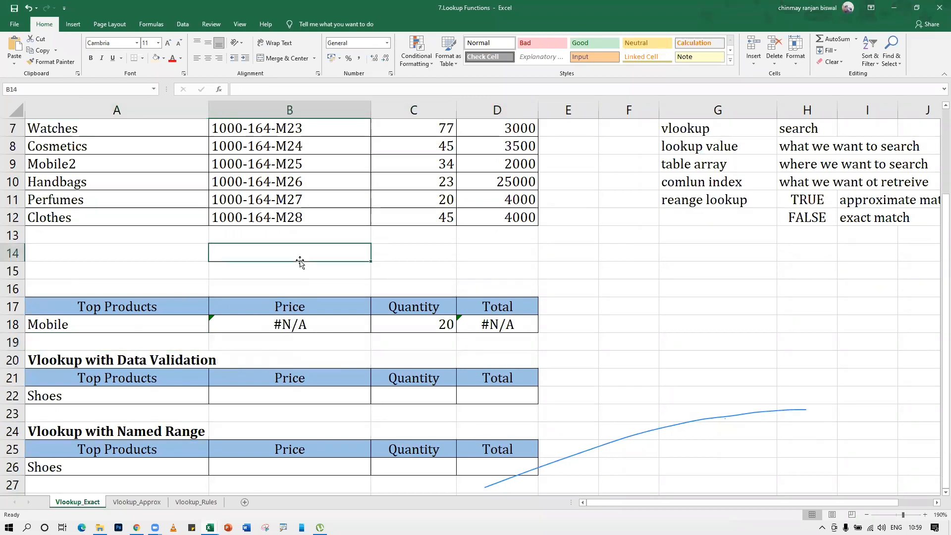
type("how to resolbv")
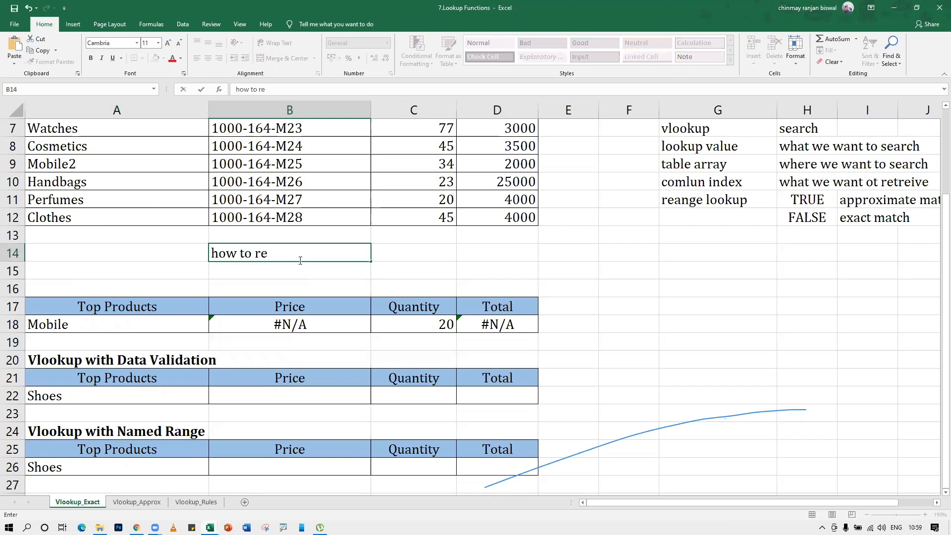
key("BackSpace")
key("BackSpace")
type("ve thi s#NA error")
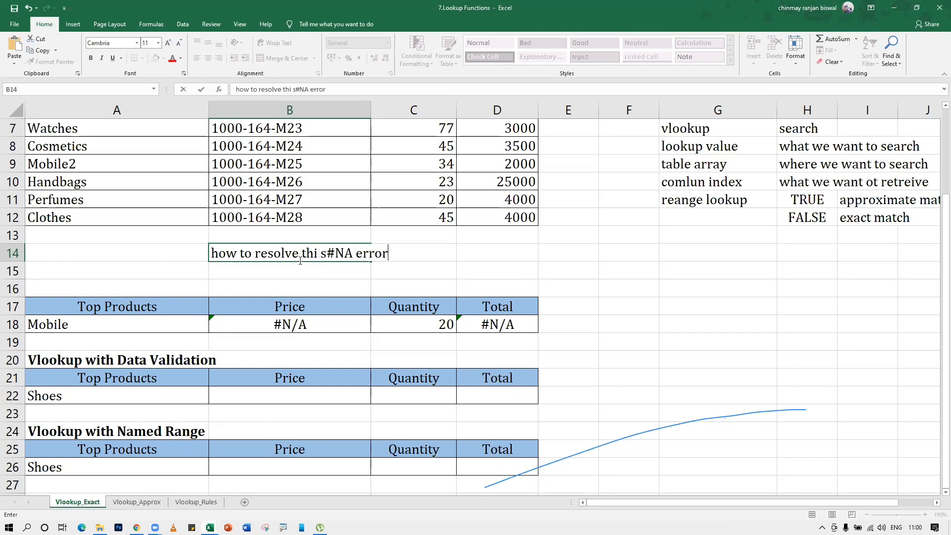
key("Return")
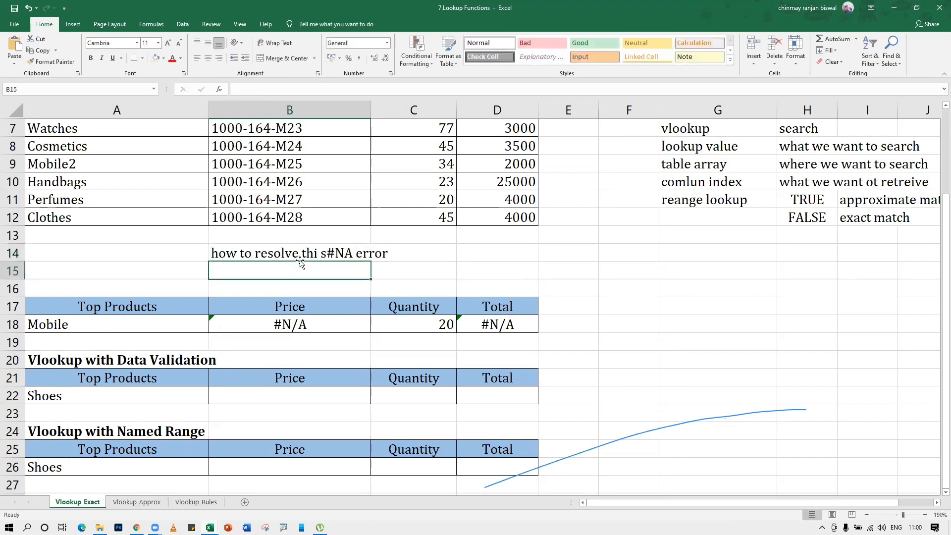
double_click(323, 253)
key("BackSpace")
type("s")
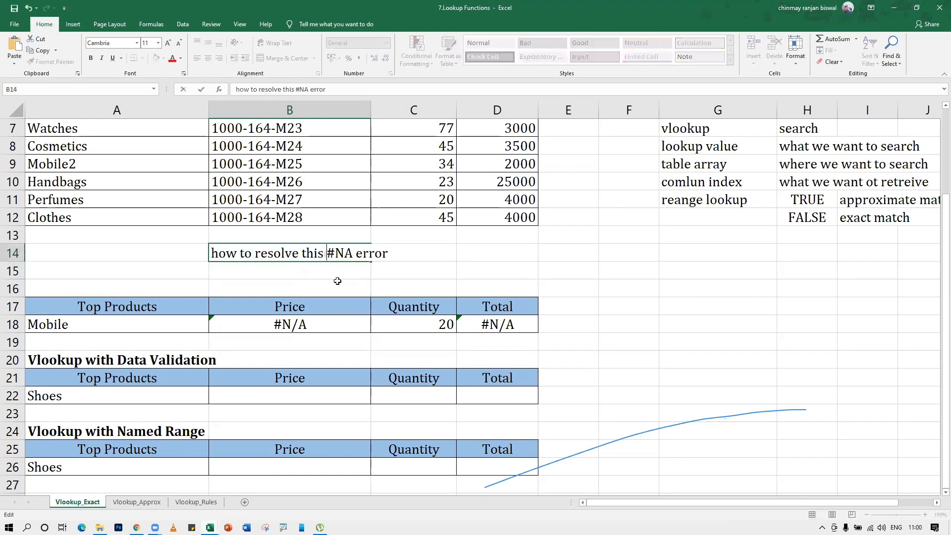
key("Return")
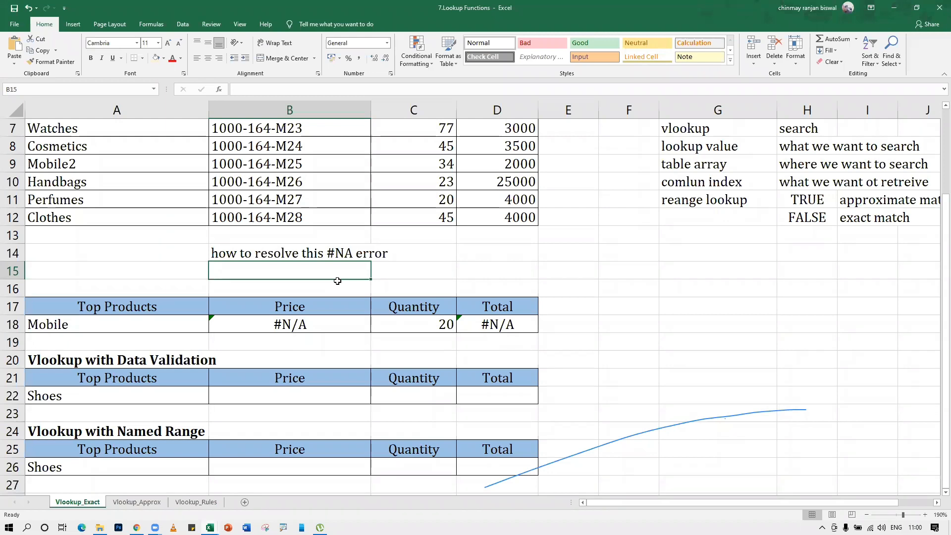
Correct the error name in the B14 note to #N/A.
scroll(124, 213, "up", 2)
scroll(101, 236, "down", 1)
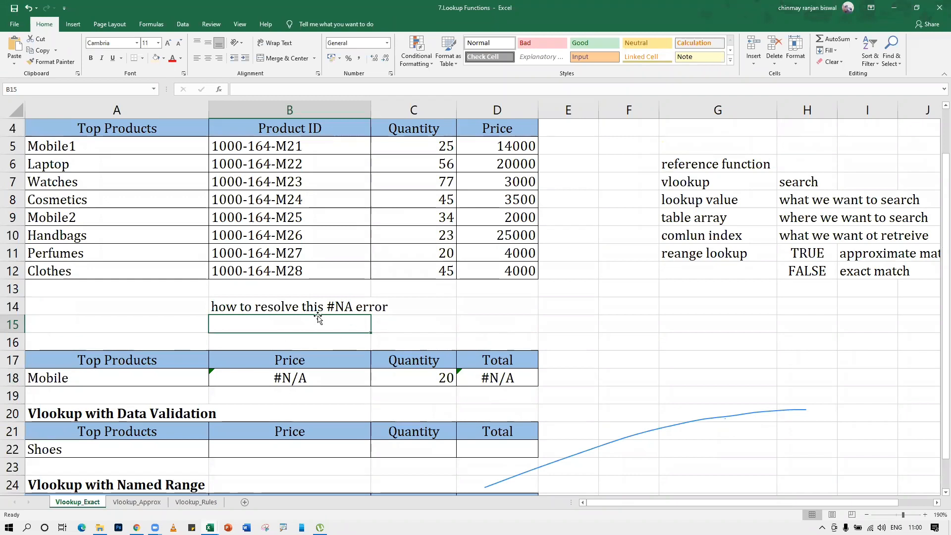
double_click(348, 306)
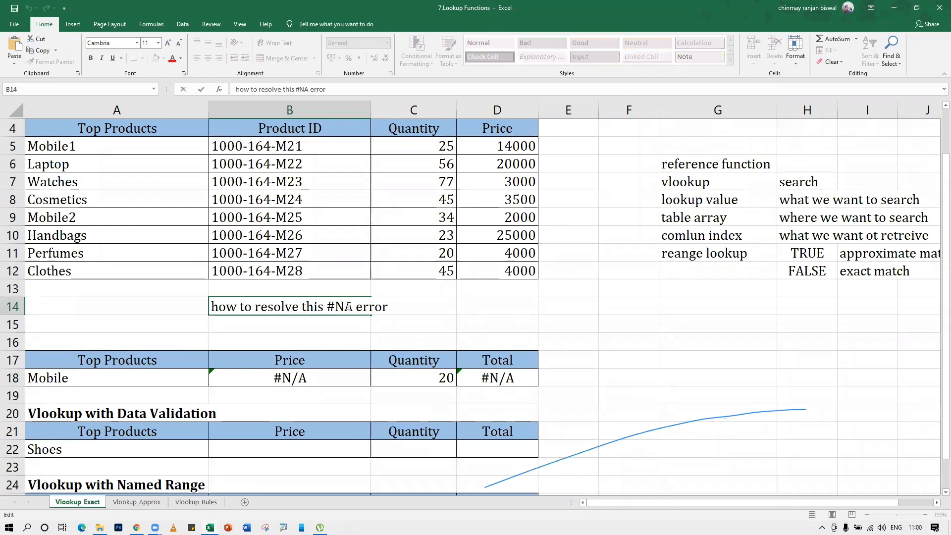
type("/")
key("Return")
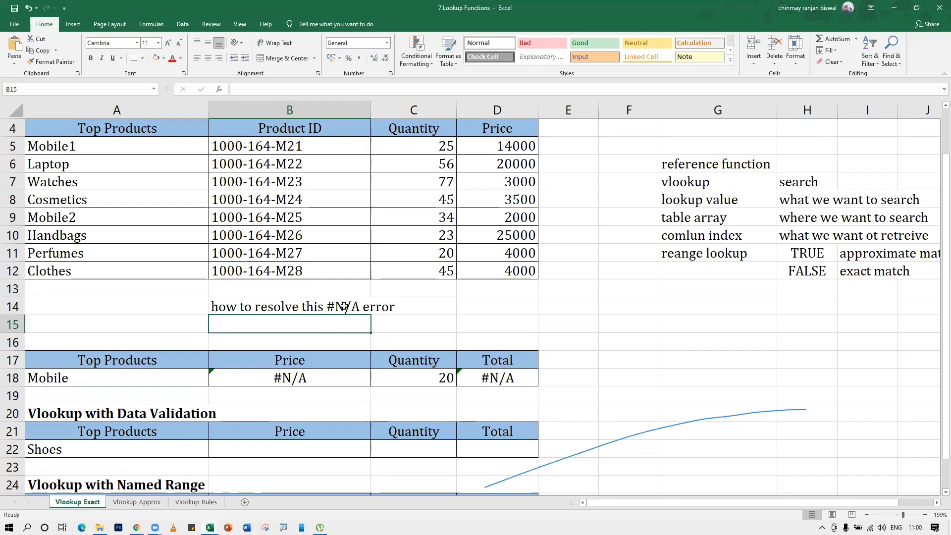
Enter the function names "iferror, ifna" in B15 below the error question.
left_click(601, 302)
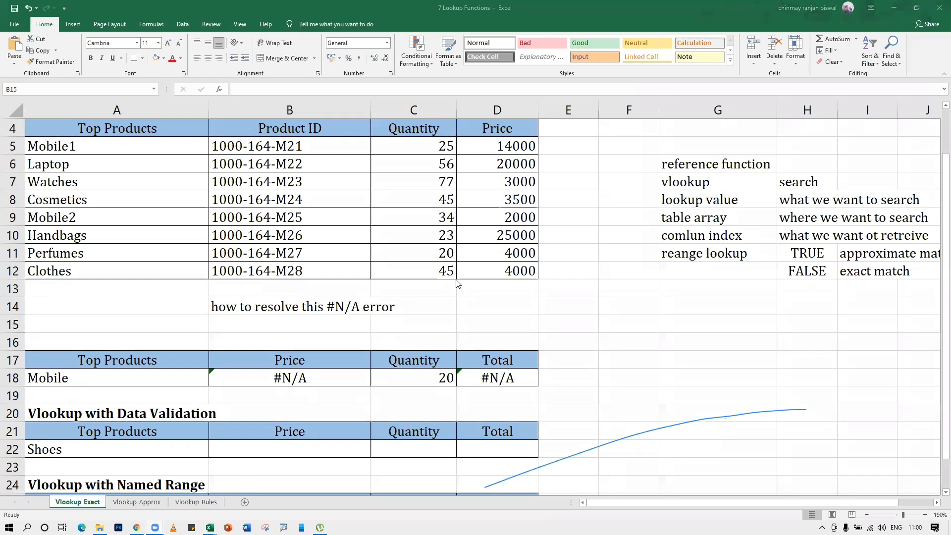
left_click(436, 306)
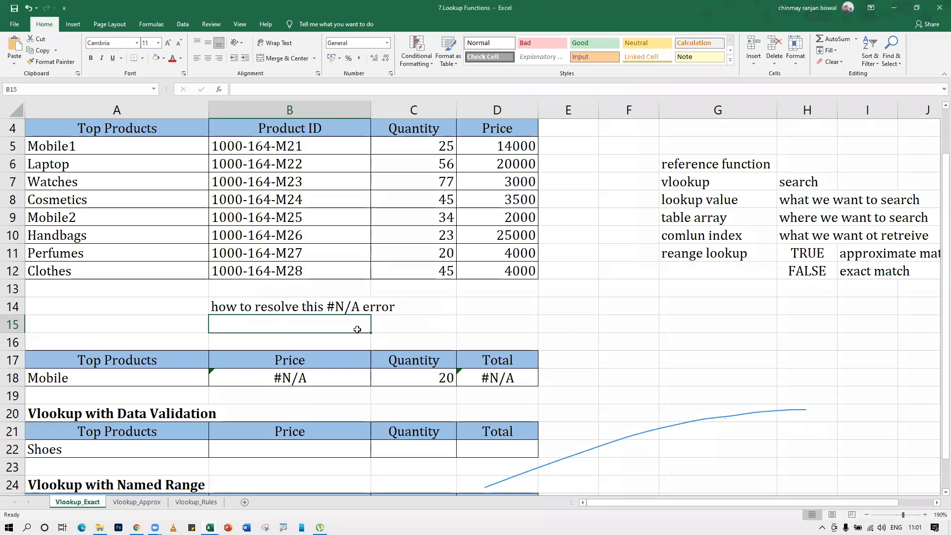
type("if")
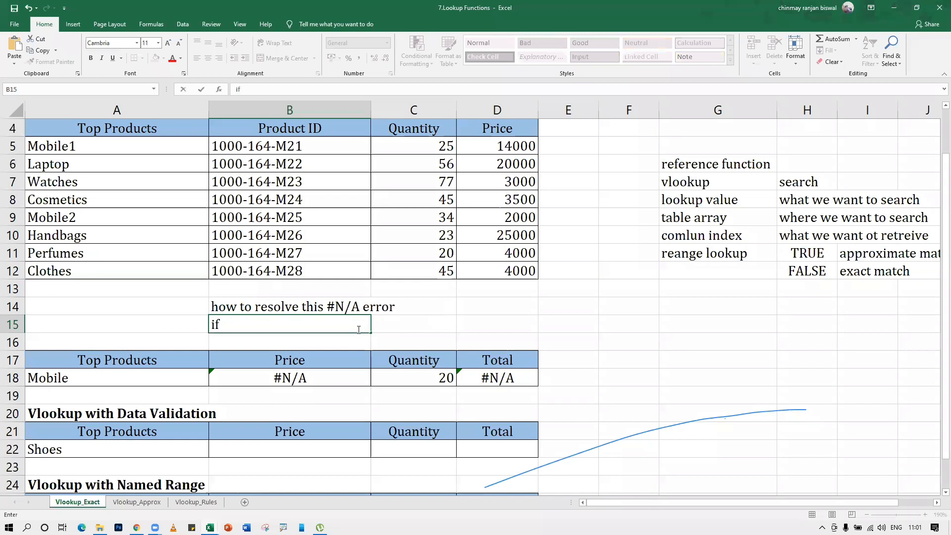
type("error, ifna")
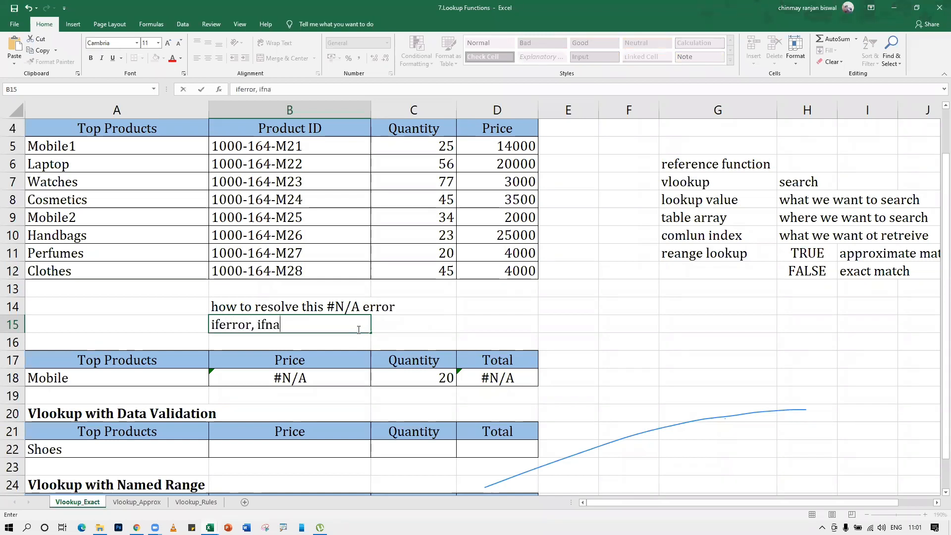
key("Return")
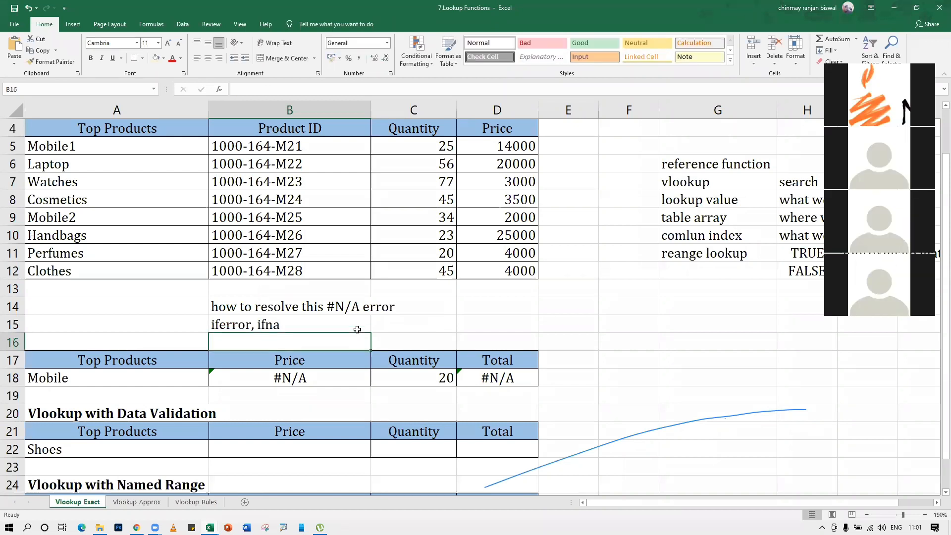
left_click(247, 327)
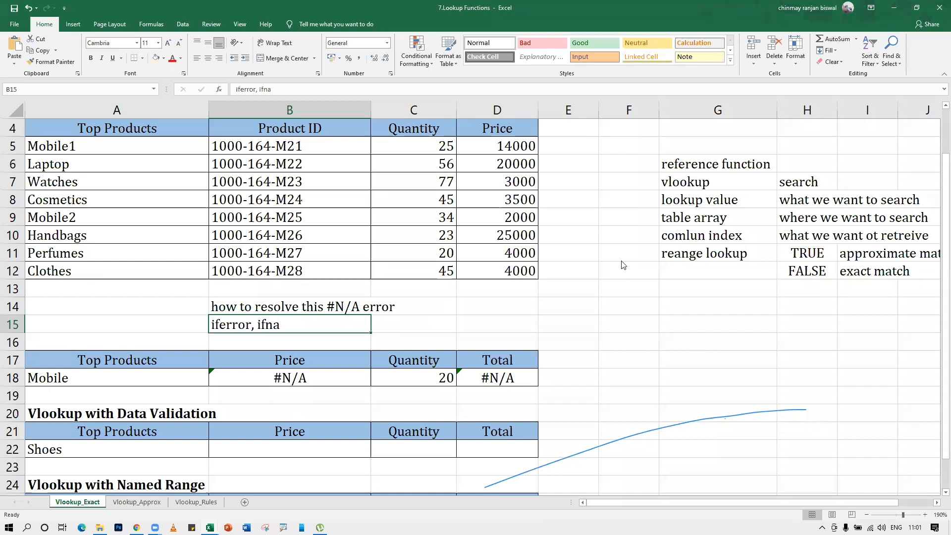
left_click(633, 271)
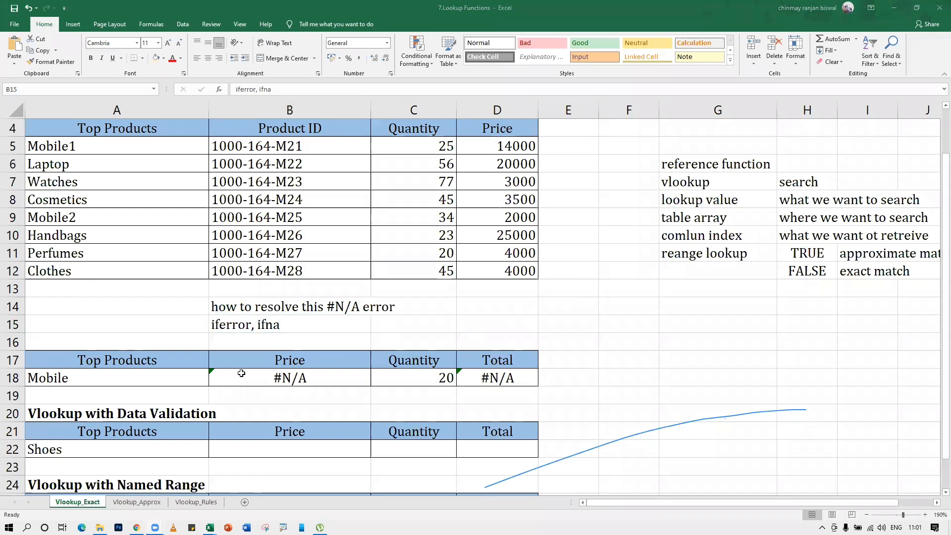
Wrap the VLOOKUP formula in B18 in IFNA with "No such Product" as the text for missing products.
double_click(218, 376)
left_click(218, 371)
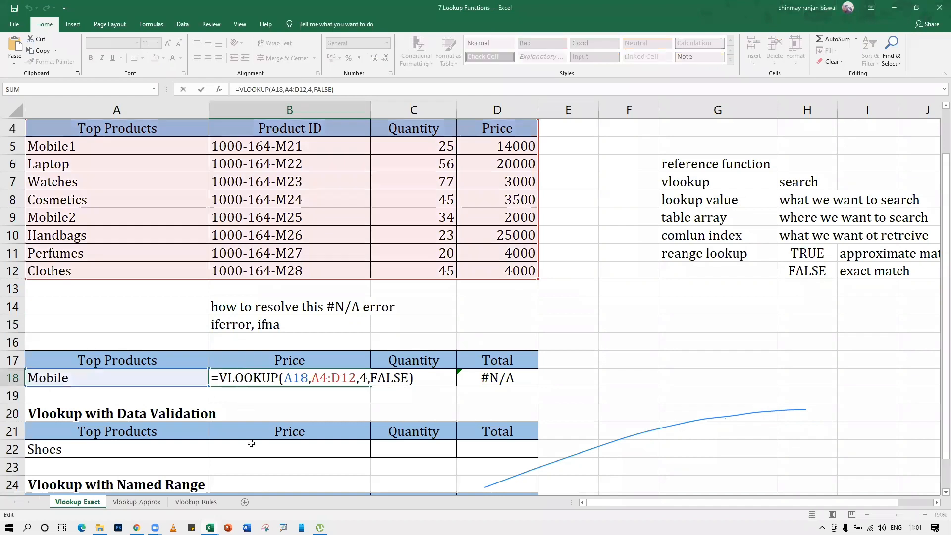
type("i")
type("na(")
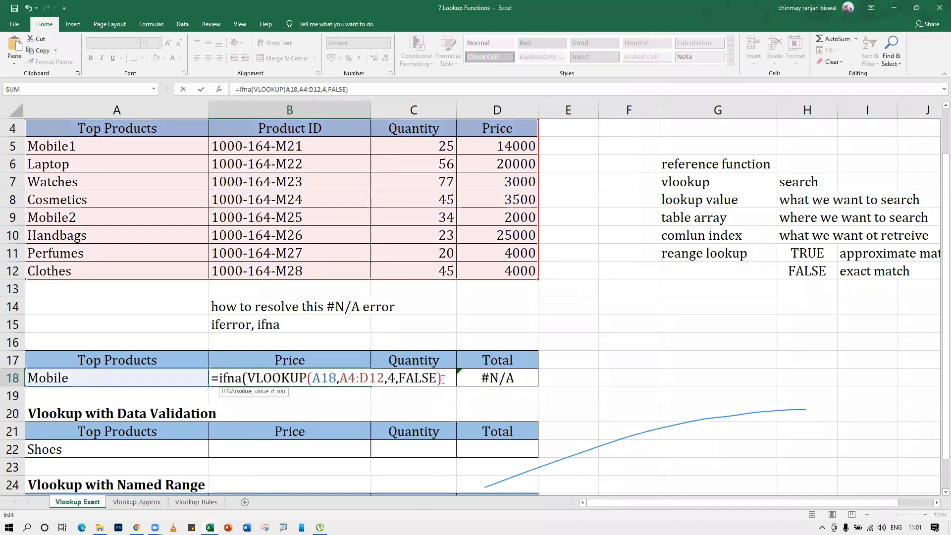
type(",")
type("\"No suc")
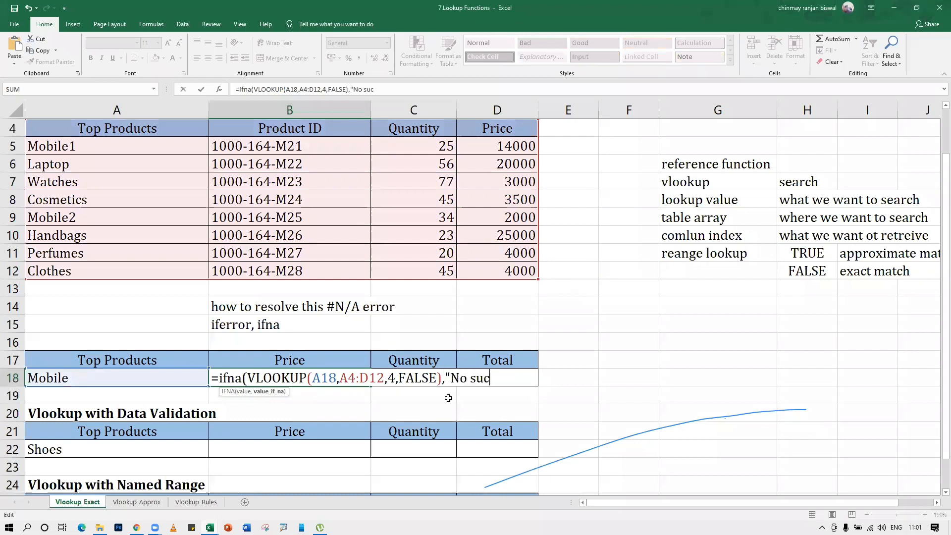
type("h Procudt")
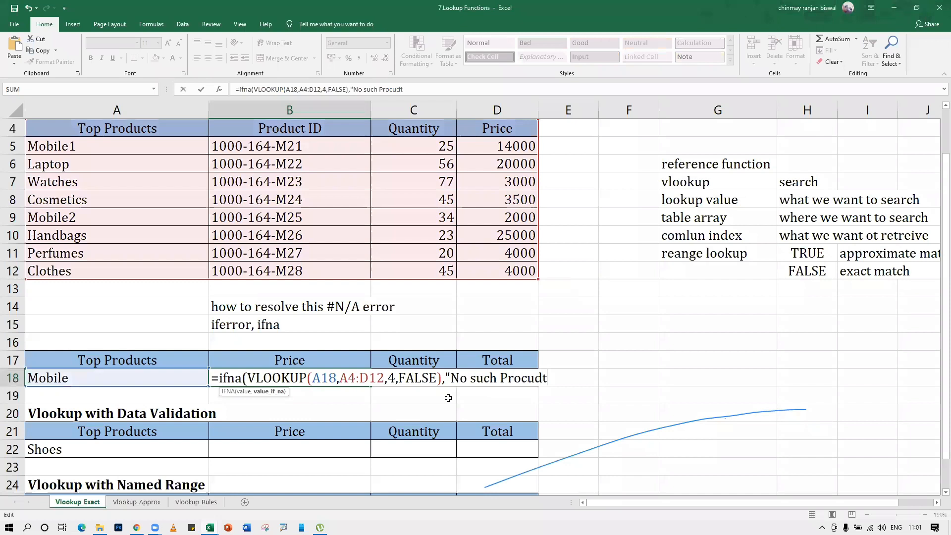
key("BackSpace")
key("BackSpace")
key("BackSpace")
key("BackSpace")
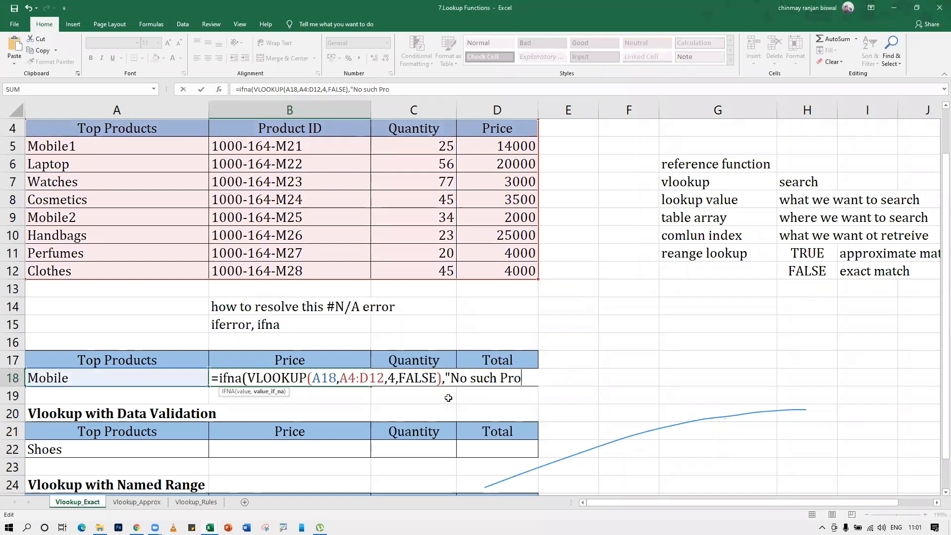
type("duct\"")
key("BackSpace")
type(")")
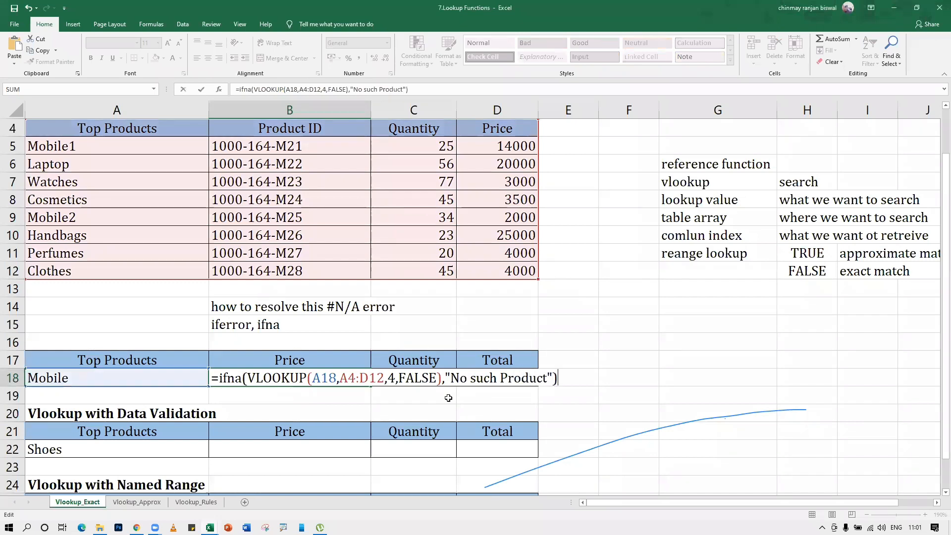
key("Return")
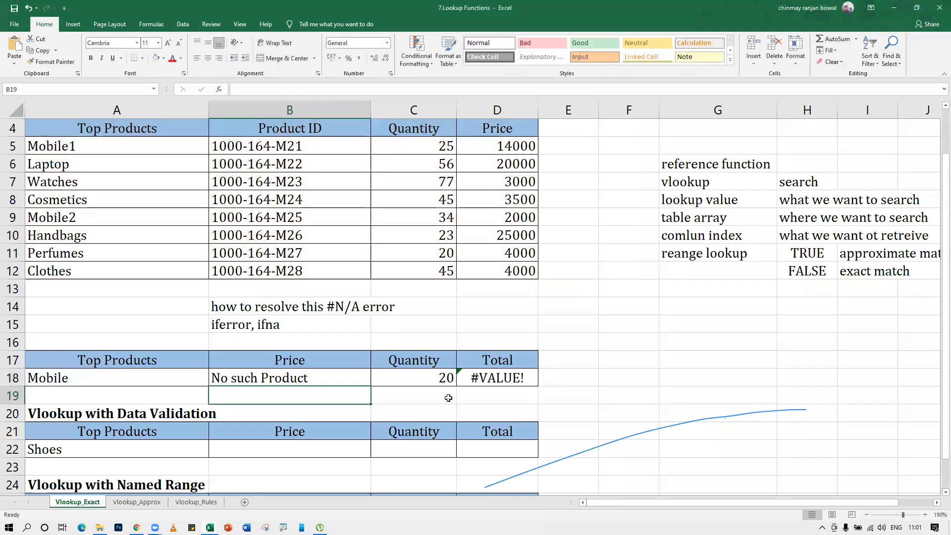
Wrap the total formula B18*C18 in D18 in IFERROR with 0 as the value for errors.
left_click(319, 369)
left_click(480, 377)
double_click(480, 377)
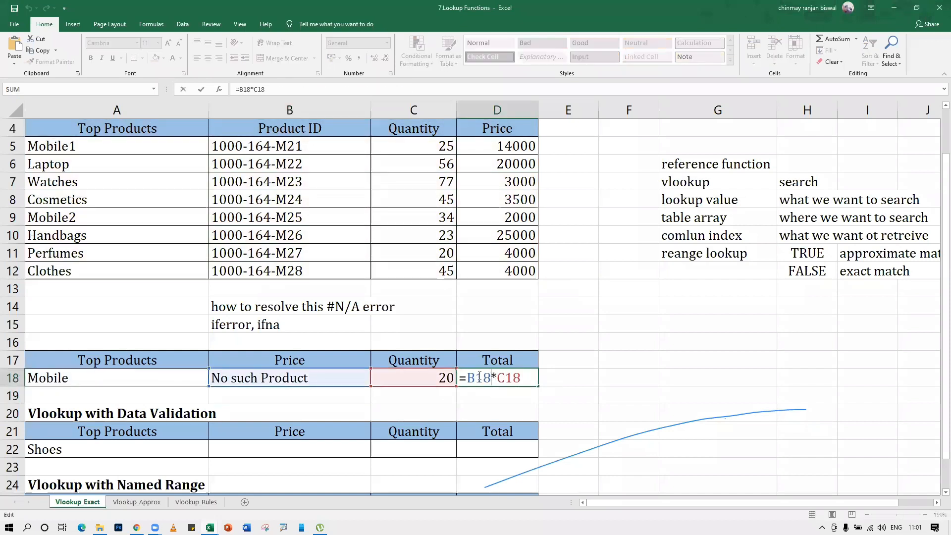
type("iferr")
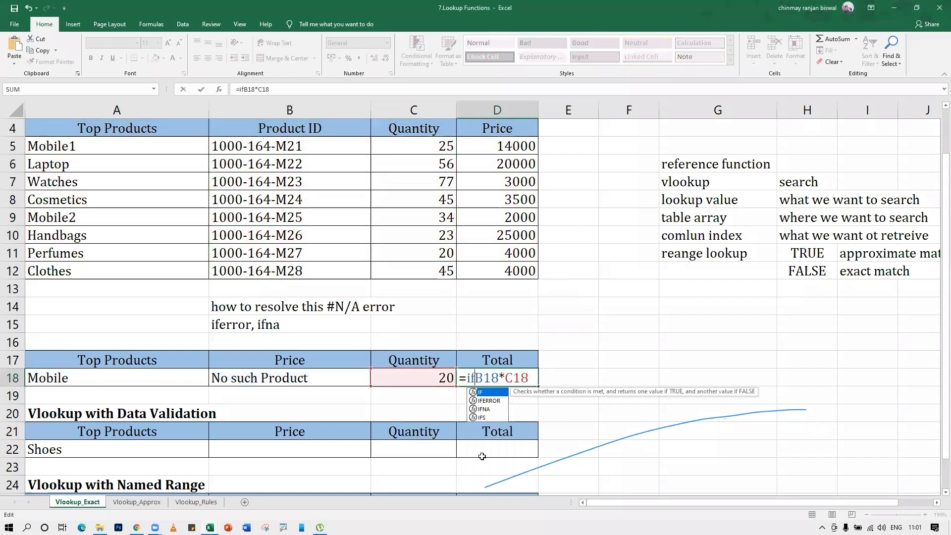
type("or(B18*C18")
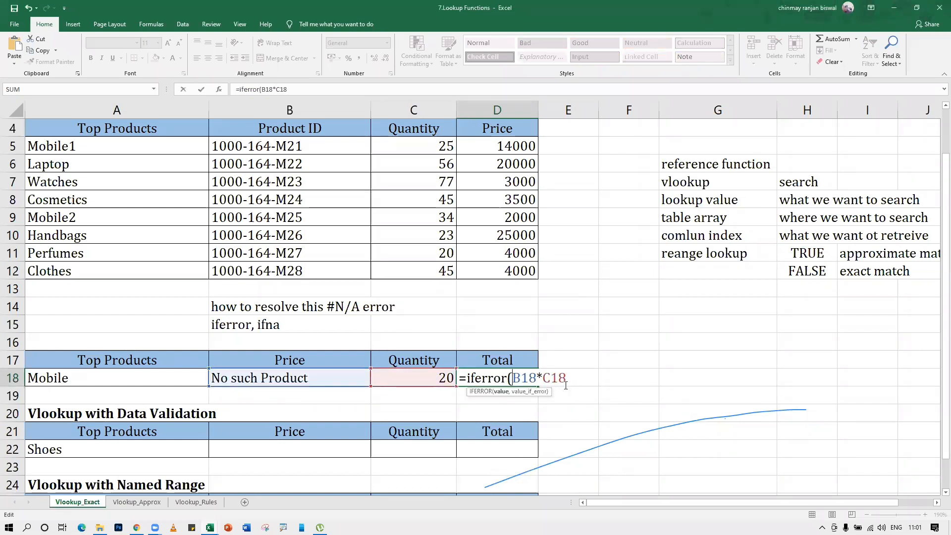
type(",0)")
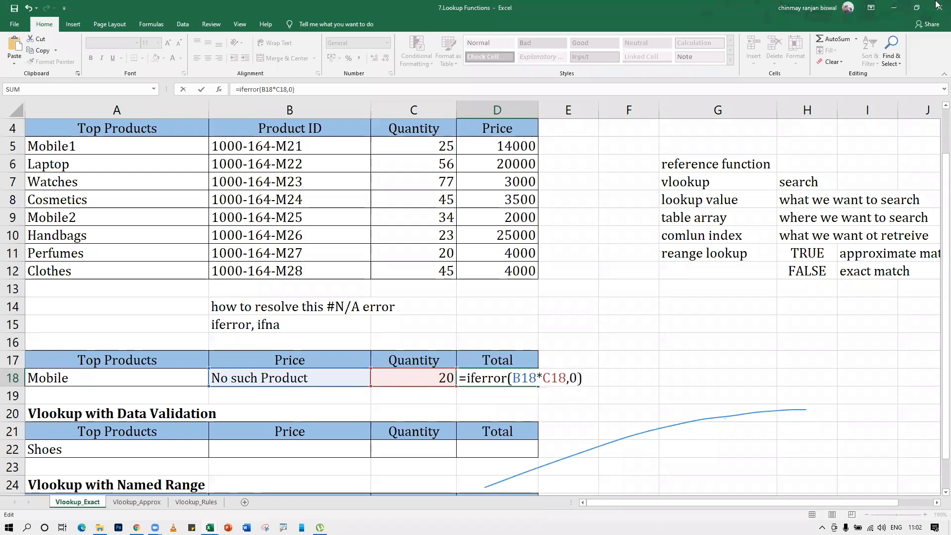
key("Return")
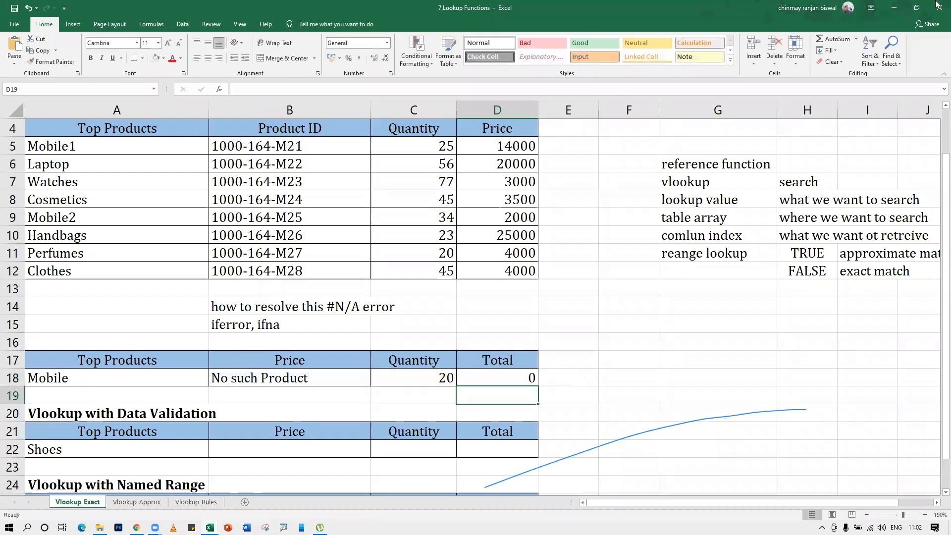
Change the lookup product in A18 to Handbags to test the error-handled formulas with a valid name.
left_click(172, 382)
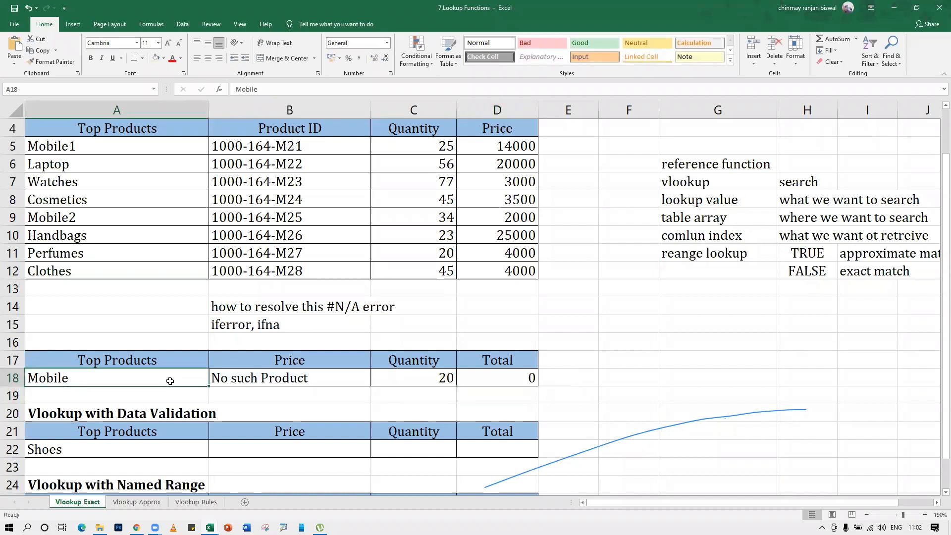
type("Handbags")
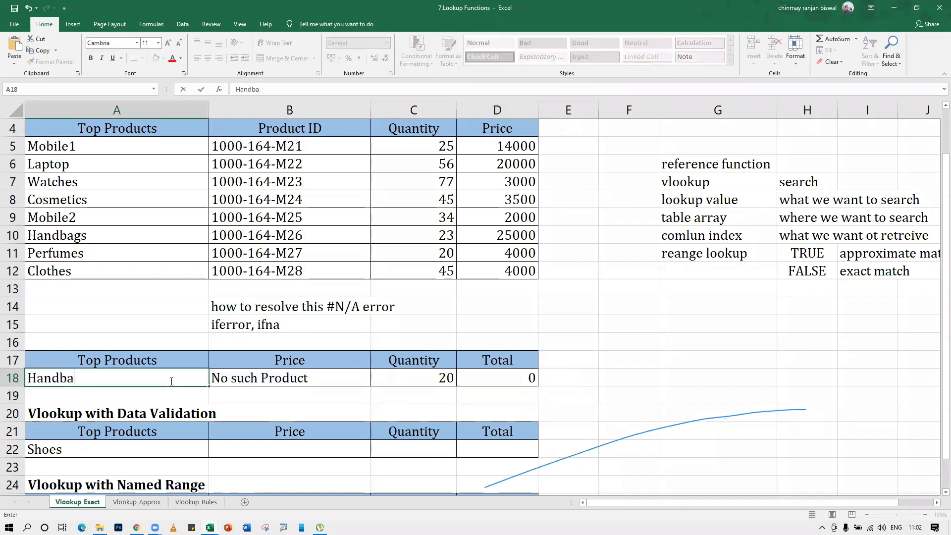
key("Return")
Replace the lookup product in A18 with the invalid name sdjfhdsjkf to test the error handling.
left_click(170, 381)
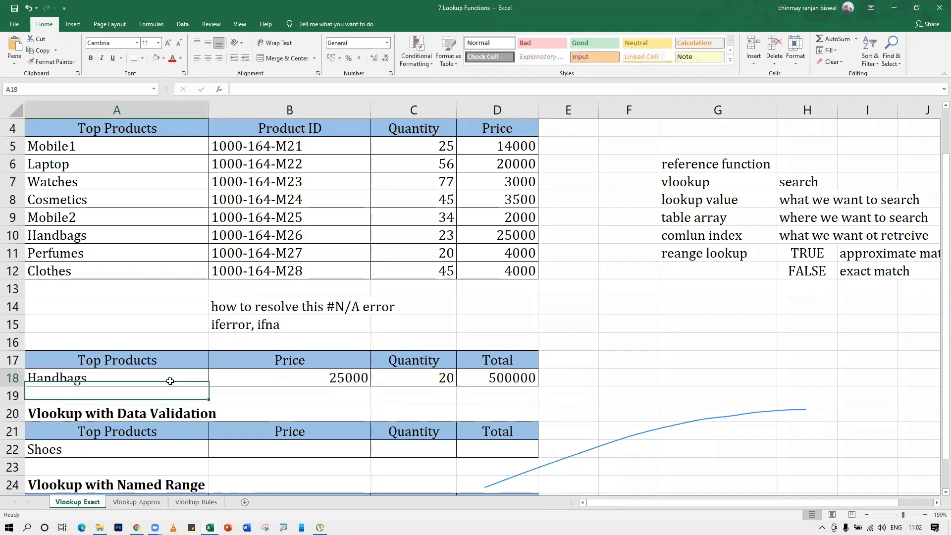
type("sdjfhdsjkf")
key("Return")
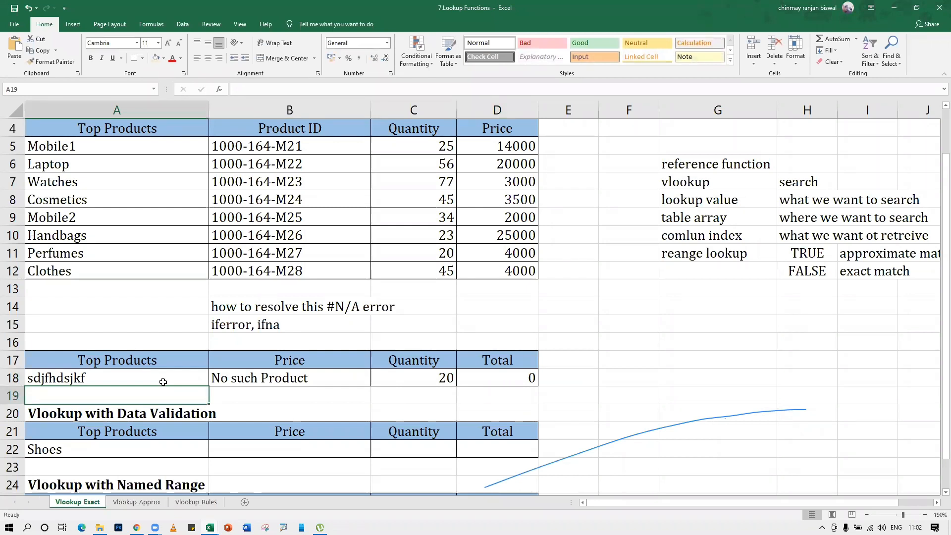
Clear the product name from cell A22 in the Vlookup with Data Validation table.
scroll(148, 363, "down", 1)
scroll(148, 363, "down", 1)
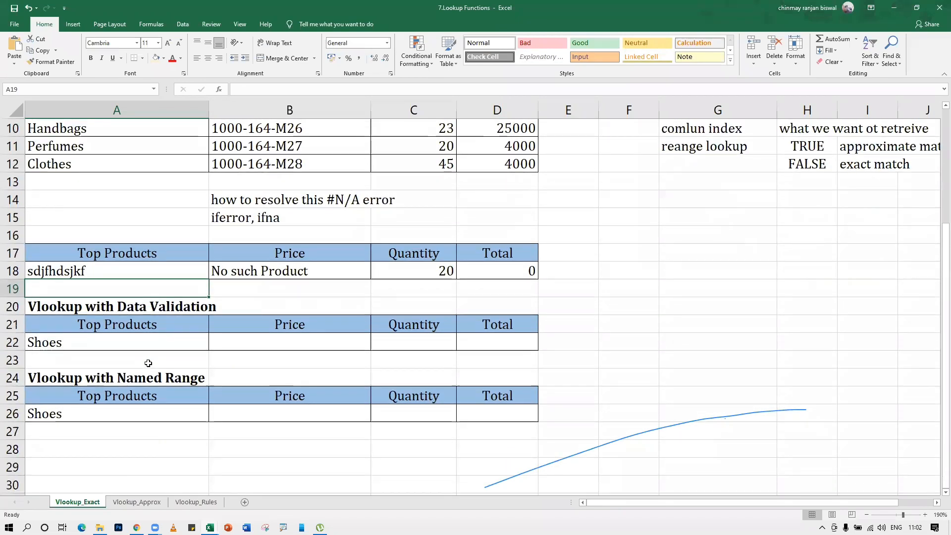
scroll(148, 363, "up", 2)
scroll(134, 377, "down", 1)
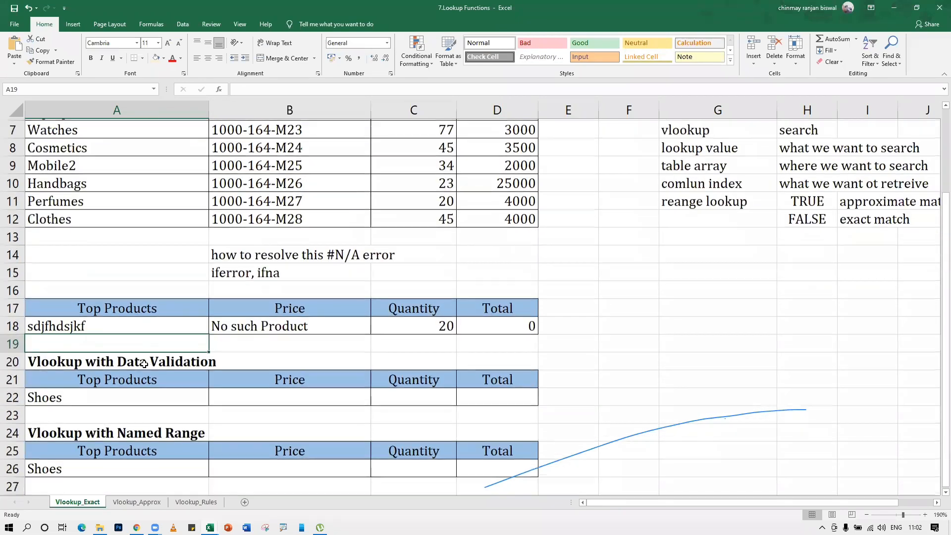
left_click(122, 391)
key("Delete")
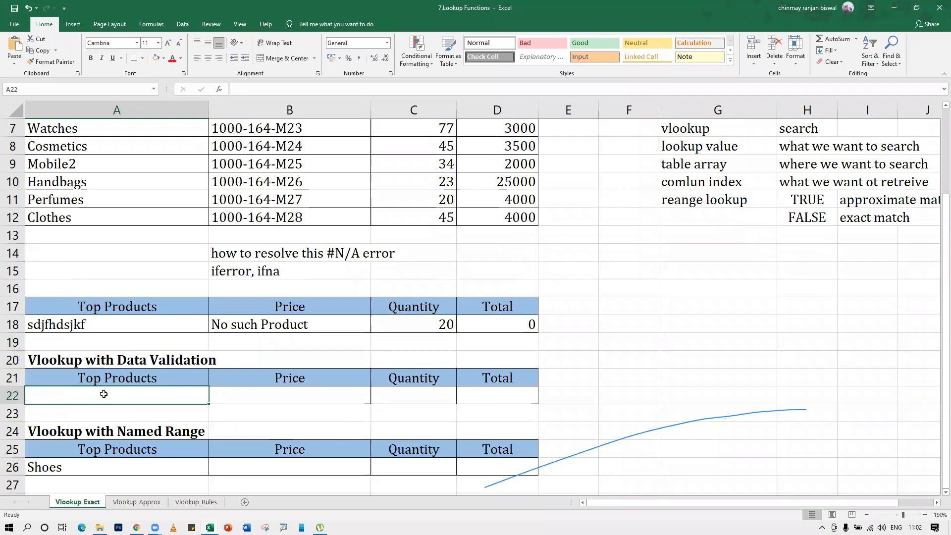
Add list data validation to A22 with the product names in $A$5:$A$12 as source, and check its dropdown choices.
left_click(183, 24)
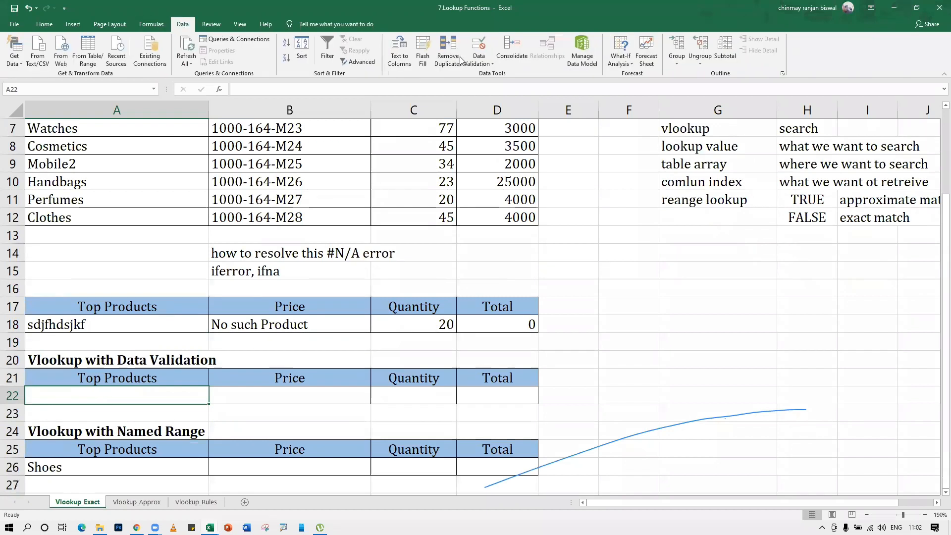
left_click(483, 54)
left_click(367, 130)
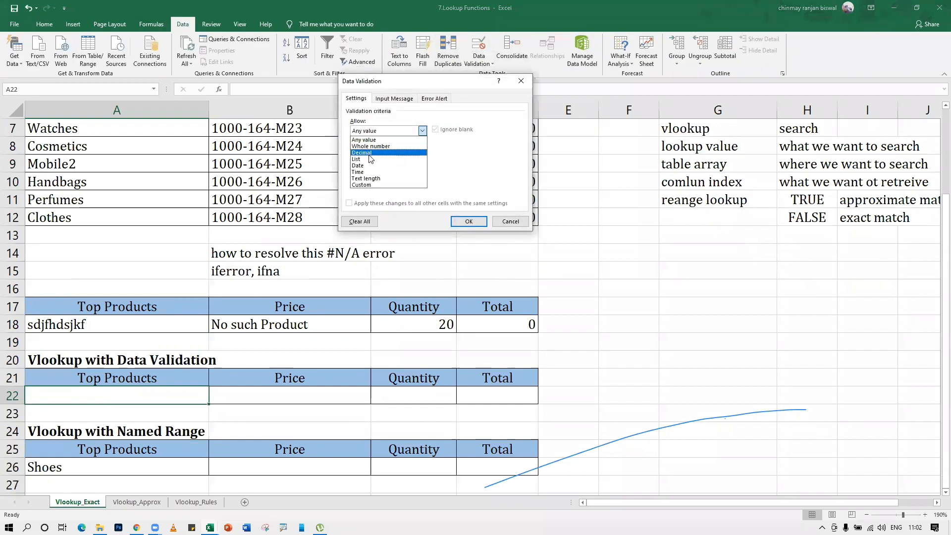
left_click(380, 165)
left_click(480, 171)
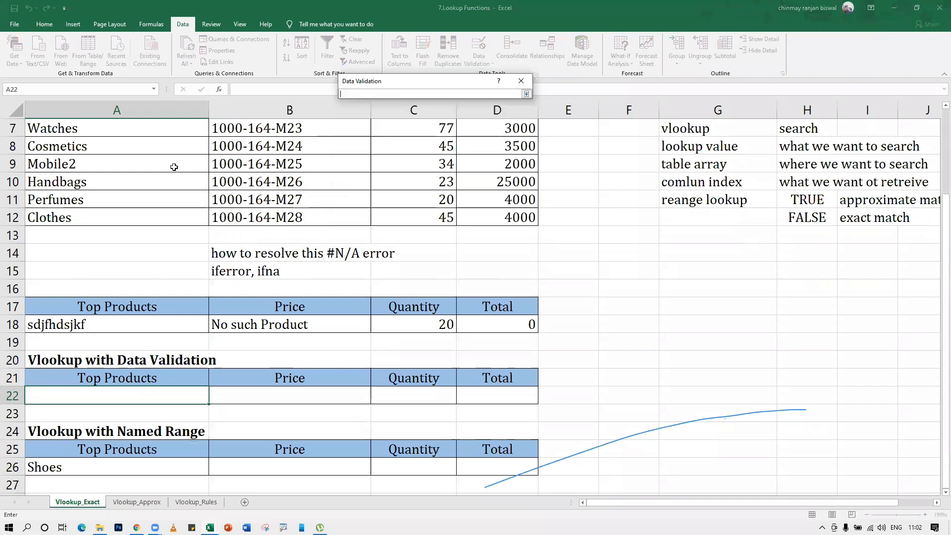
scroll(82, 201, "up", 2)
left_click_drag(82, 200, 79, 325)
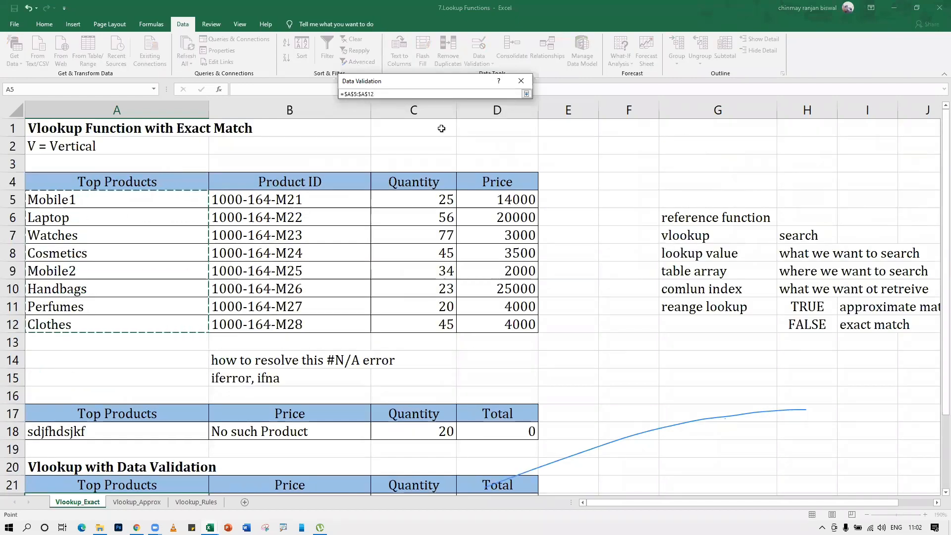
left_click(527, 94)
left_click(469, 221)
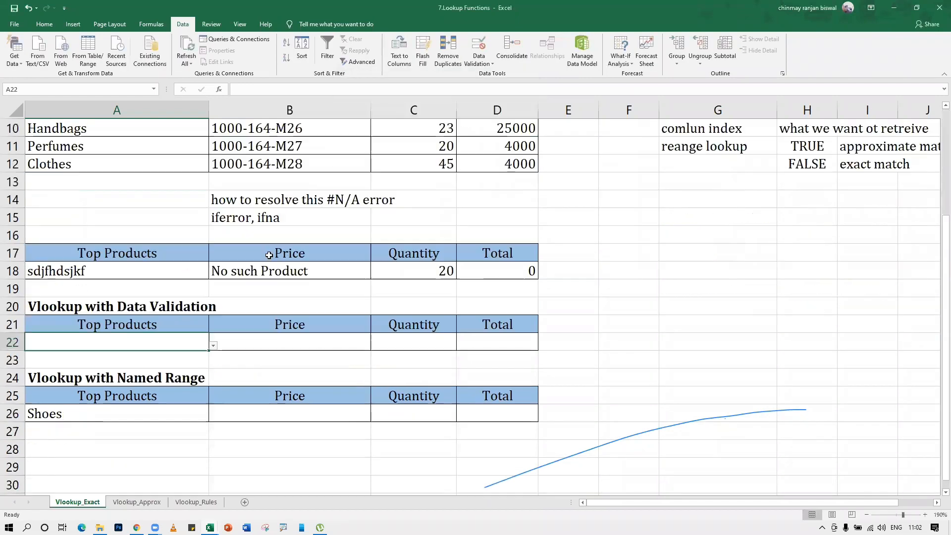
left_click(214, 345)
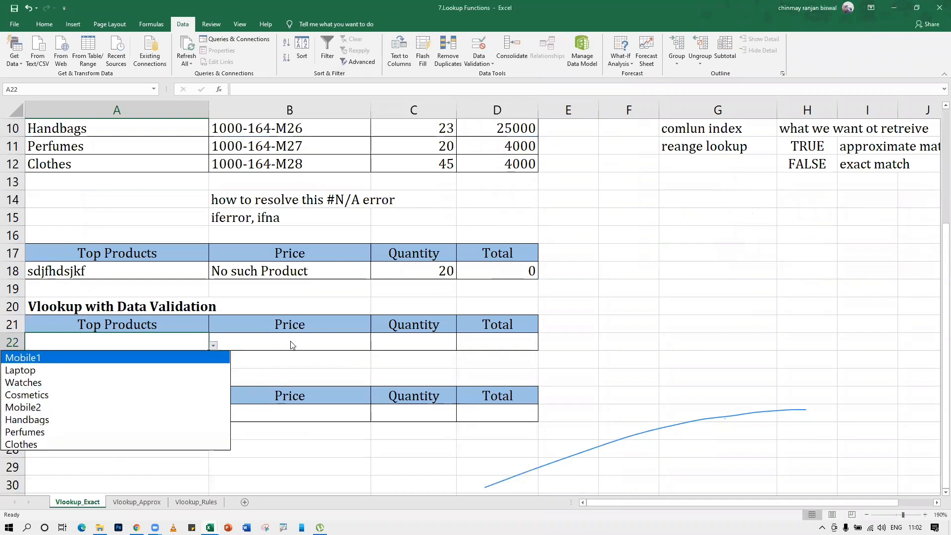
key("Escape")
left_click(272, 340)
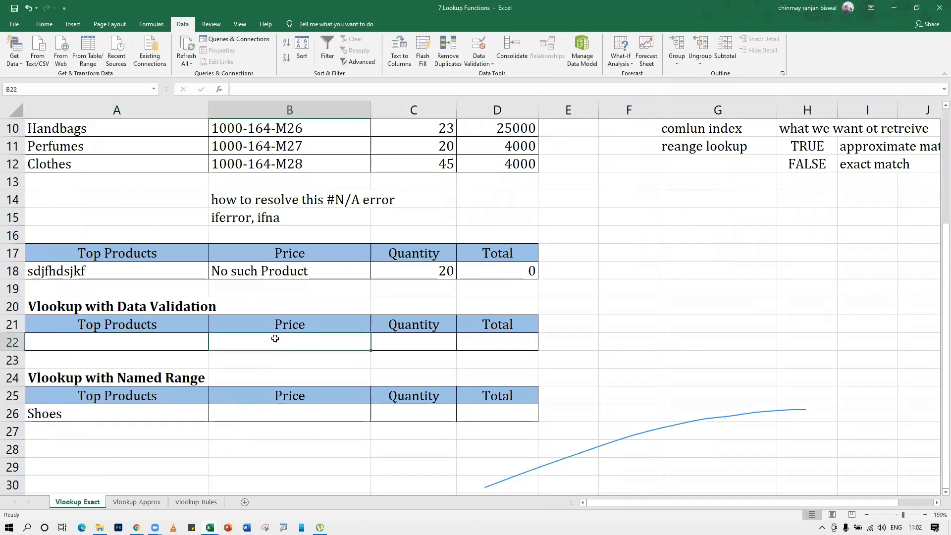
type("=ifna")
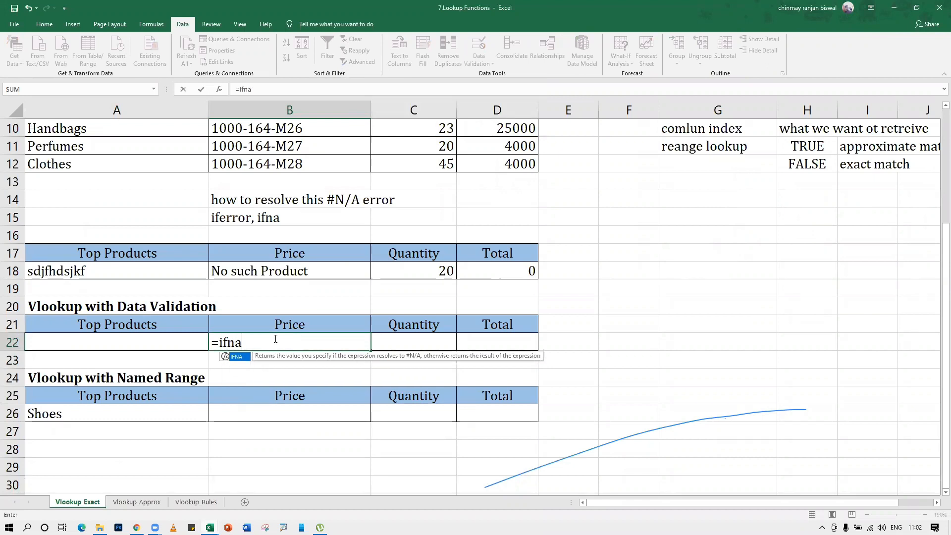
type("(v")
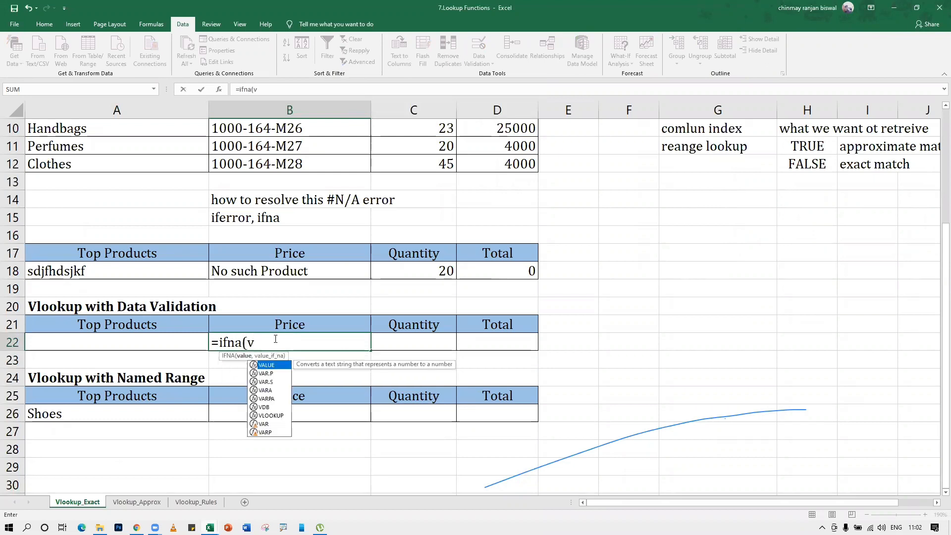
key("BackSpace")
key("BackSpace")
key("BackSpace")
key("BackSpace")
key("BackSpace")
key("BackSpace")
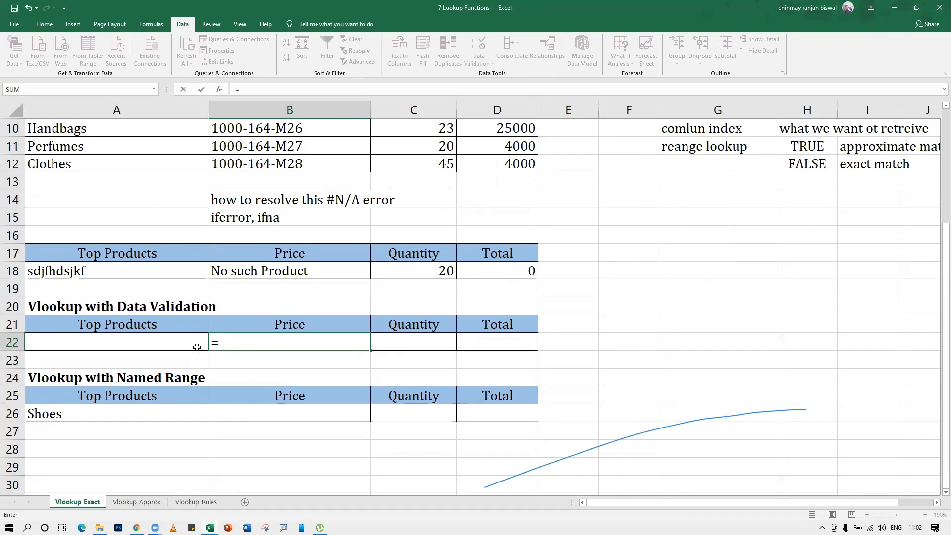
Enter an exact-match VLOOKUP in B22 that finds A22 in A4:D12 and returns column 4, with FALSE as the range lookup.
type("vl")
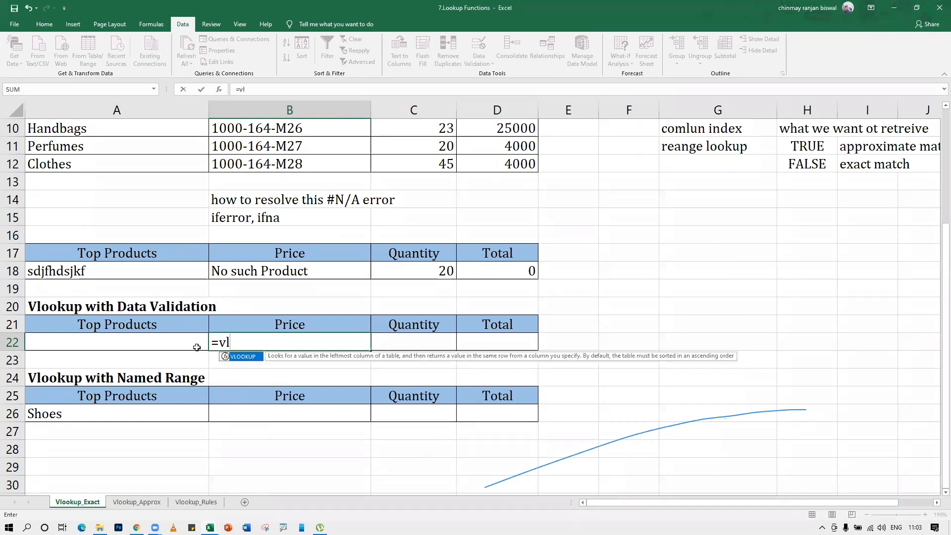
key("Tab")
left_click(163, 342)
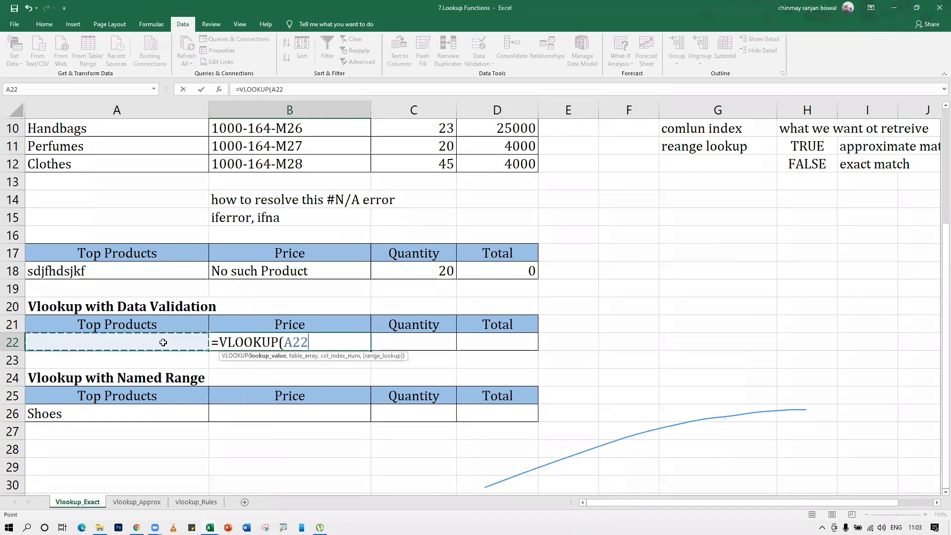
type(",")
scroll(180, 244, "up", 3)
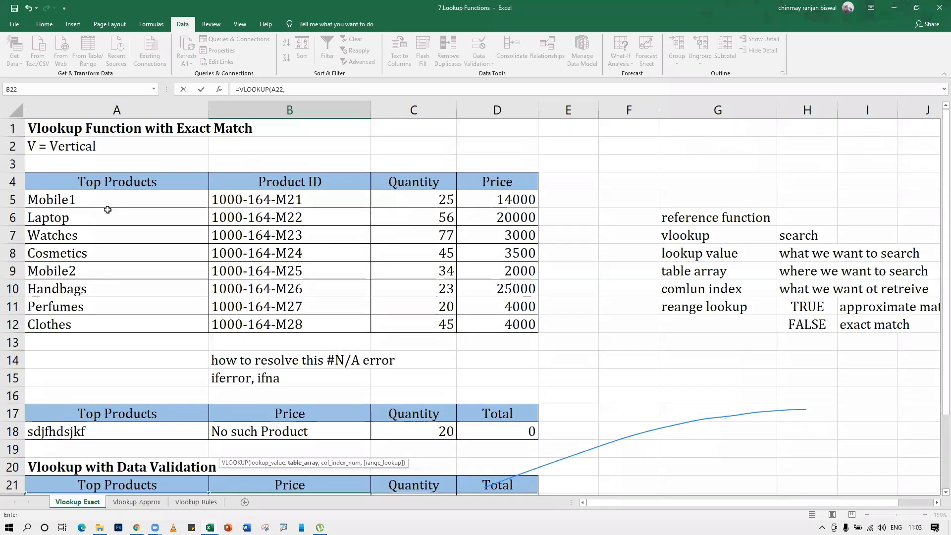
left_click_drag(114, 182, 495, 322)
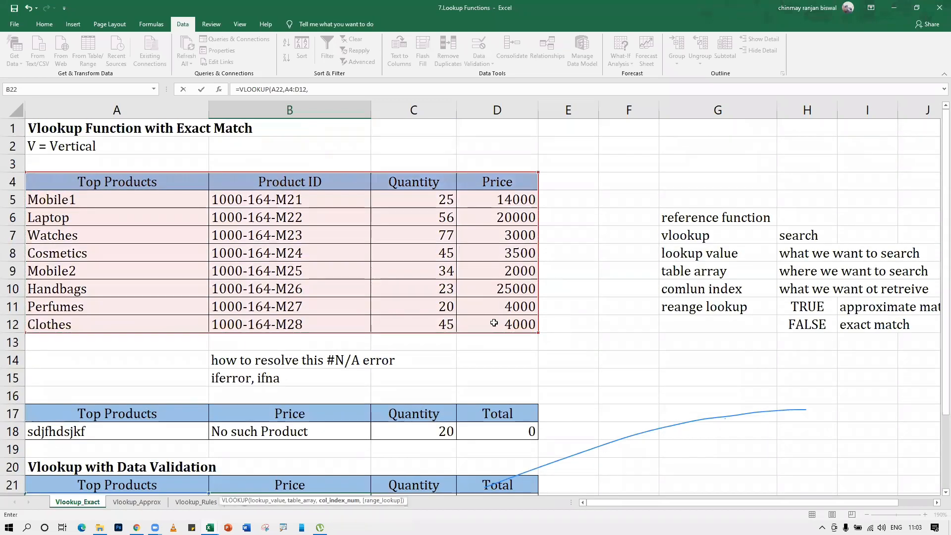
type(",")
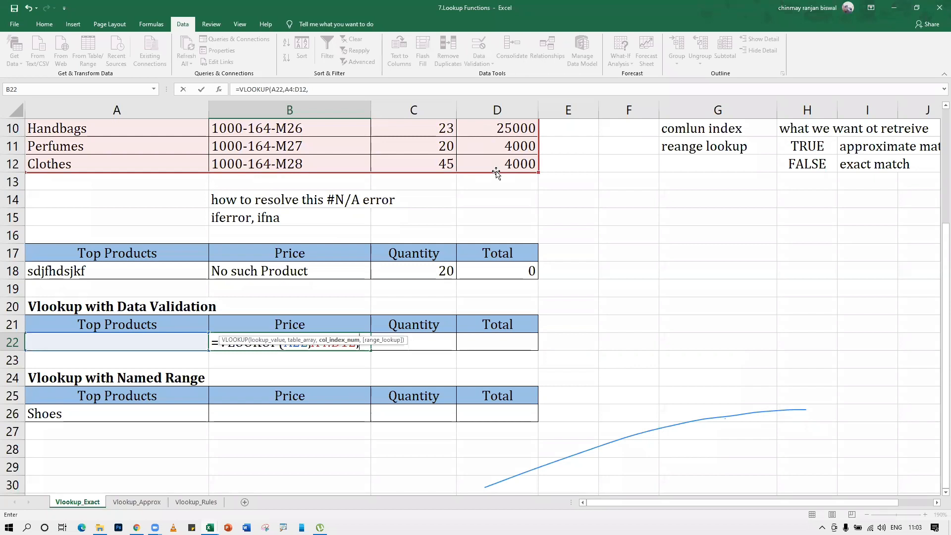
type("4,false")
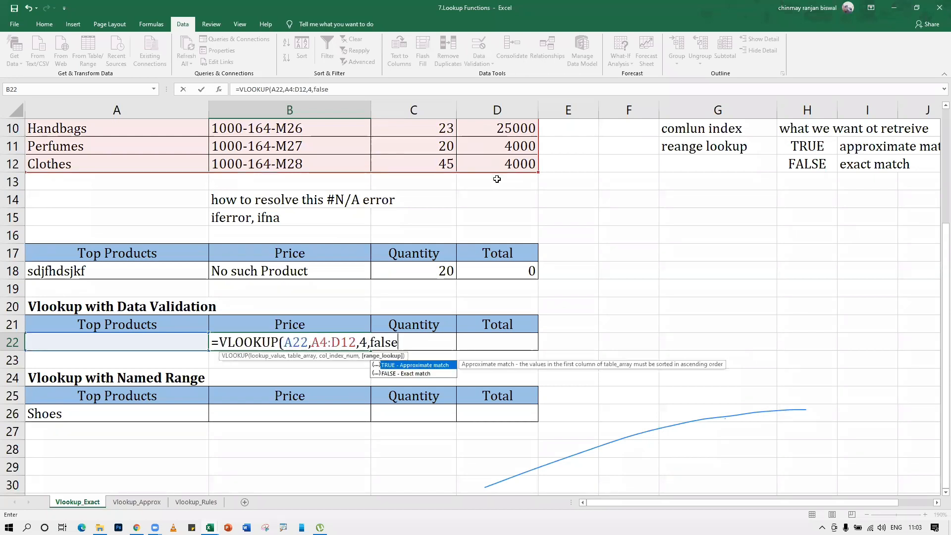
key("Return")
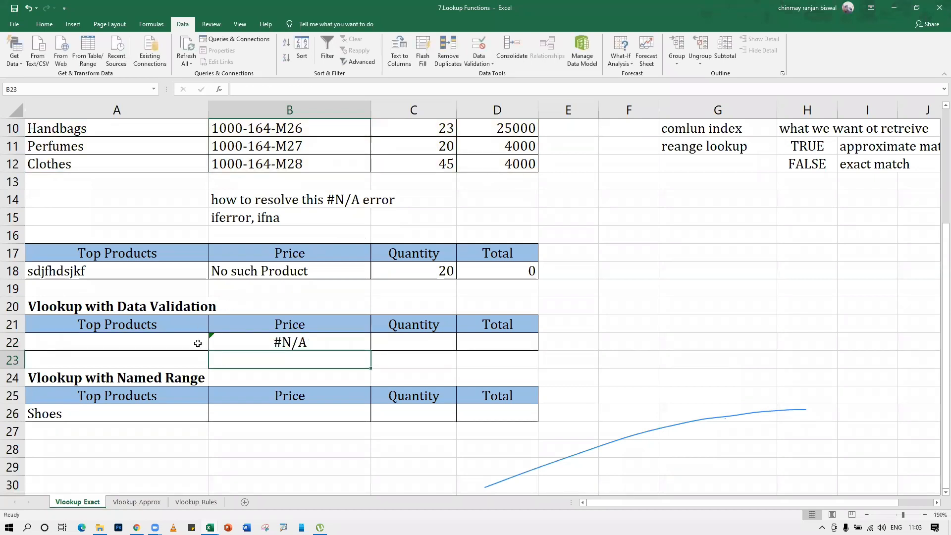
Test the price lookup by choosing Mobile1, Cosmetics, Perfumes, Clothes and finally Watches from the product list in A22.
left_click(198, 344)
left_click(213, 345)
left_click(97, 357)
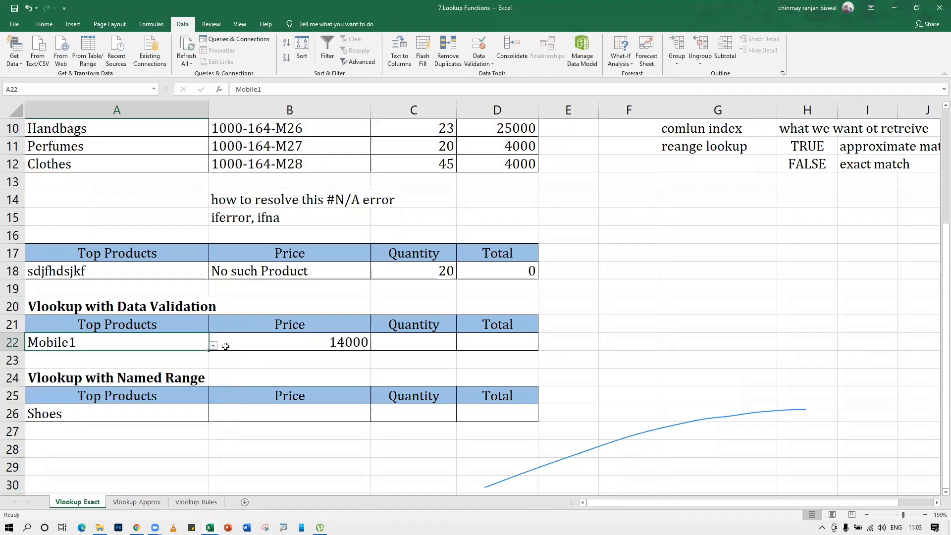
left_click(213, 345)
left_click(96, 395)
left_click(213, 345)
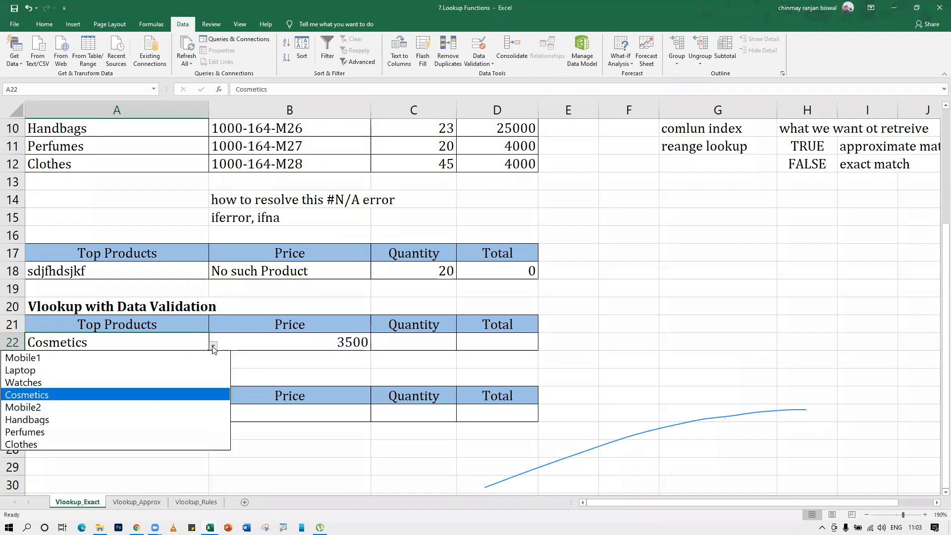
left_click(118, 435)
left_click(213, 346)
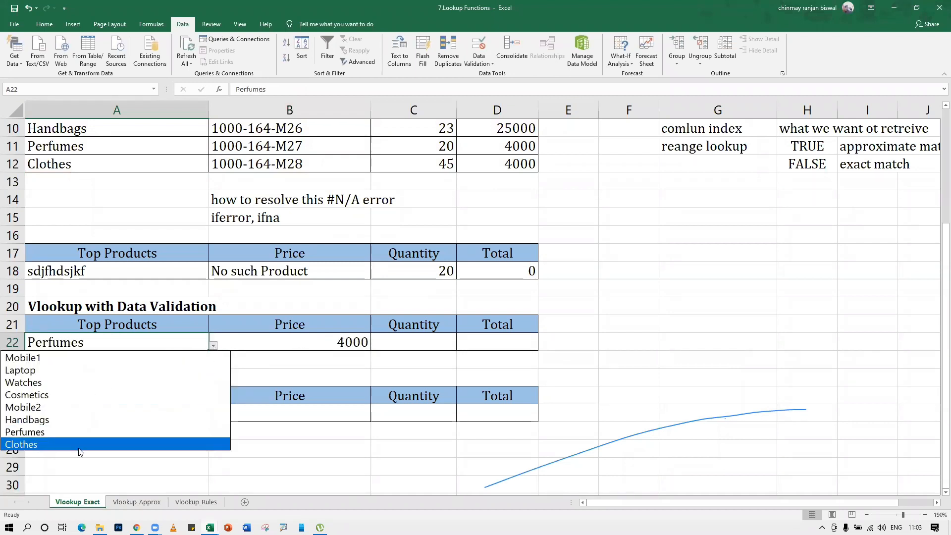
left_click(79, 448)
left_click(214, 346)
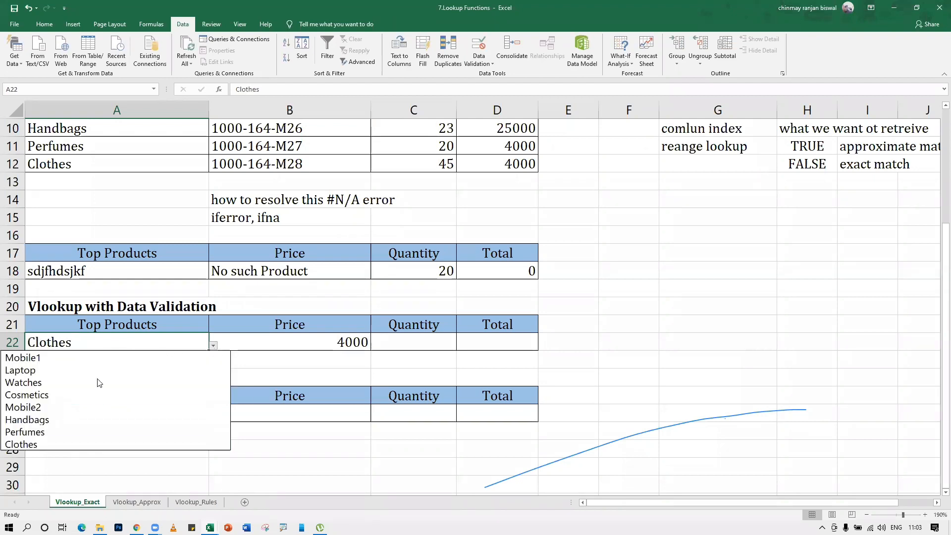
left_click(95, 382)
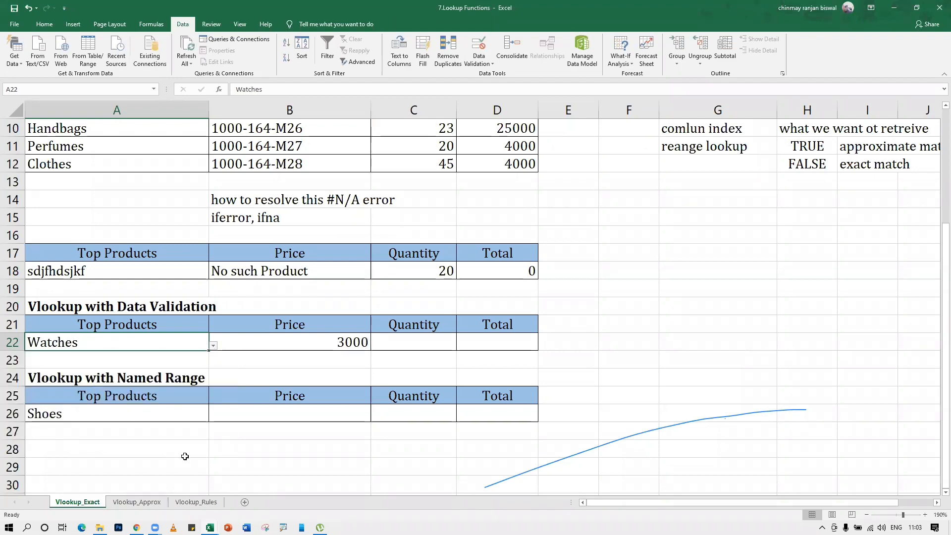
Clear the product name from cell A26 in the Vlookup with Named Range table.
left_click(148, 414)
key("Delete")
scroll(298, 322, "up", 1)
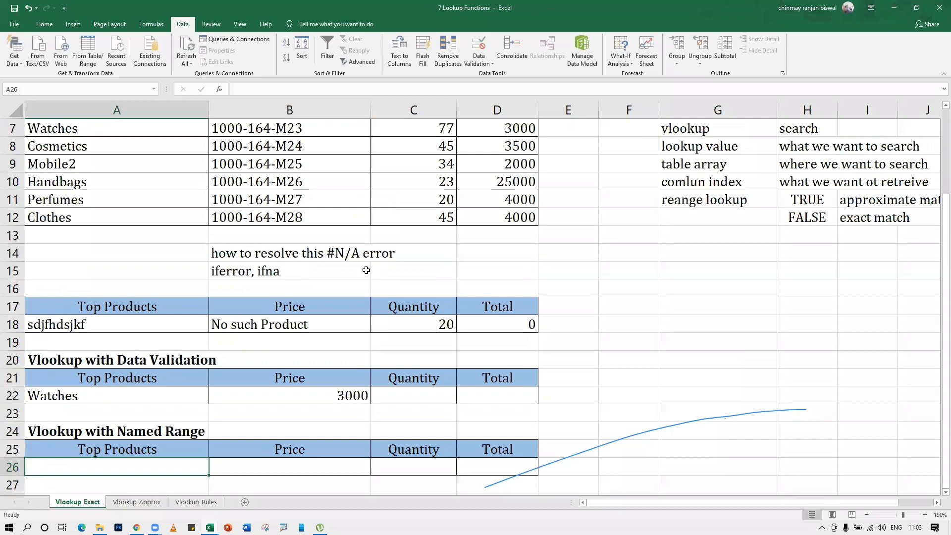
Add list data validation to A26 using the product names in $A$5:$A$12 as the source.
left_click(479, 48)
left_click(384, 131)
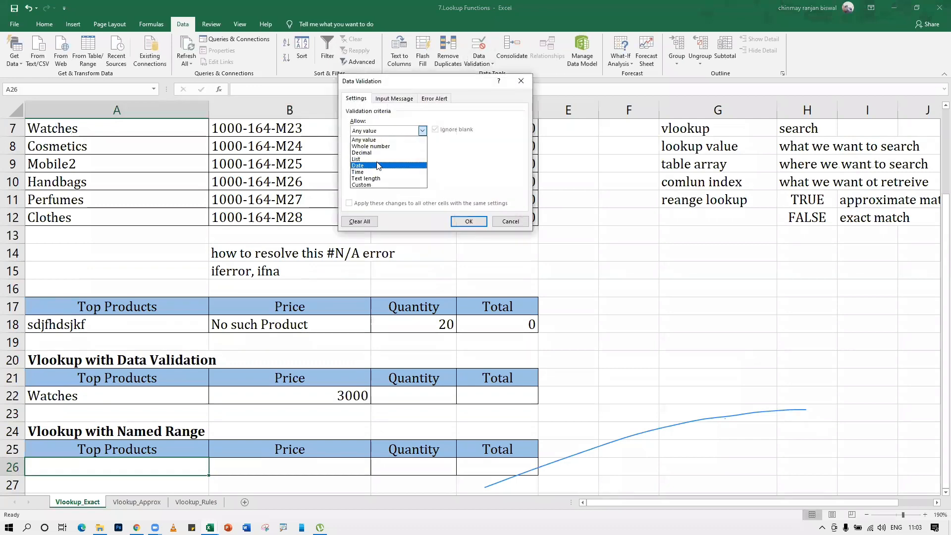
left_click(379, 153)
left_click(380, 131)
left_click(379, 160)
left_click(480, 171)
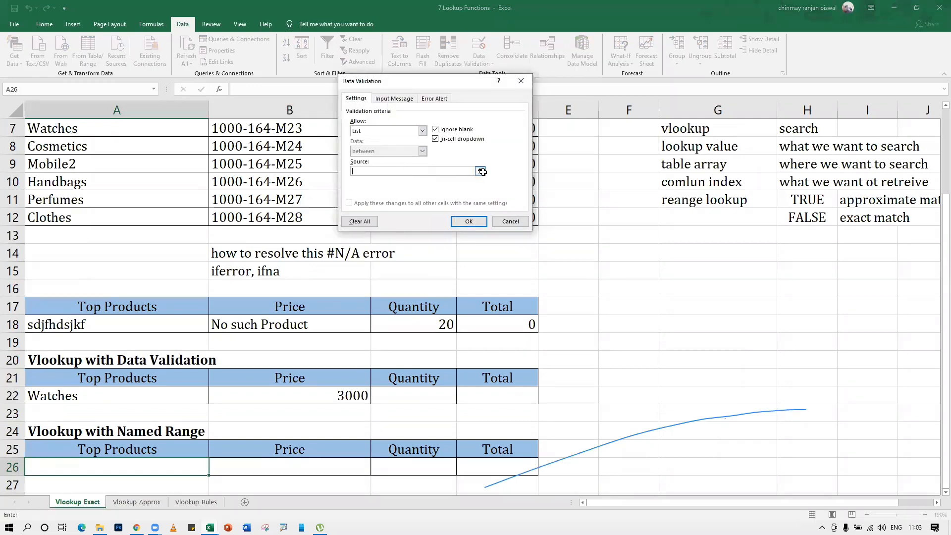
scroll(378, 221, "up", 2)
scroll(136, 204, "down", 2)
scroll(135, 203, "up", 2)
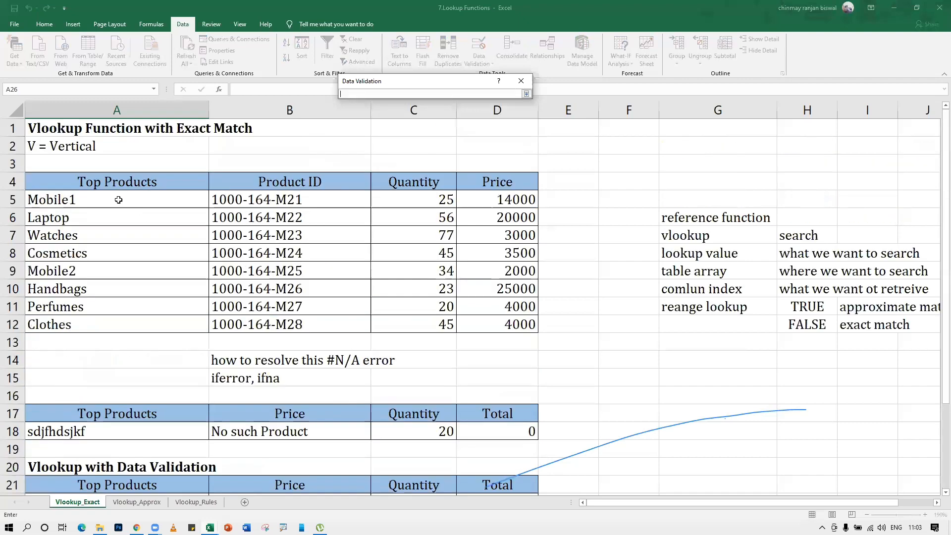
left_click_drag(126, 200, 127, 324)
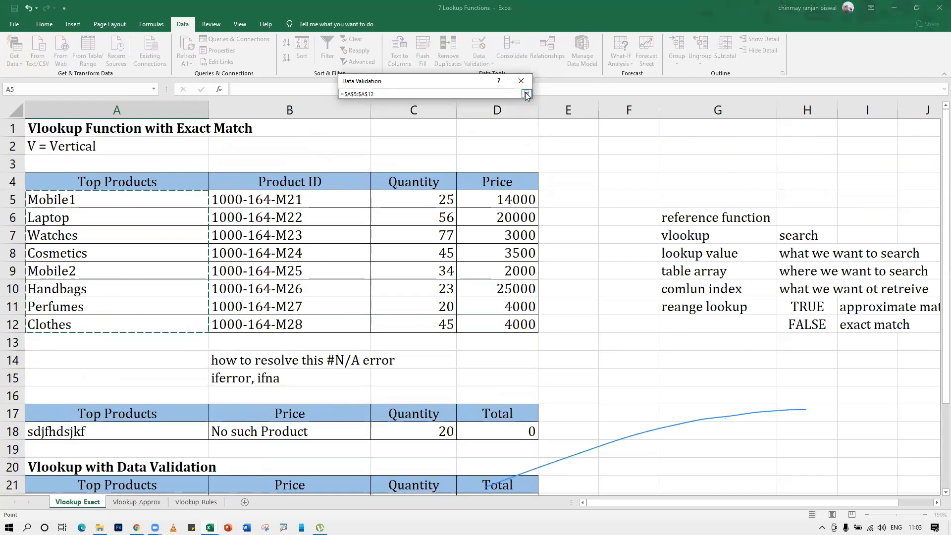
left_click(526, 94)
left_click(470, 220)
Define a custom named range for the product table A4:D12, including its header row.
scroll(449, 226, "down", 3)
scroll(450, 226, "up", 3)
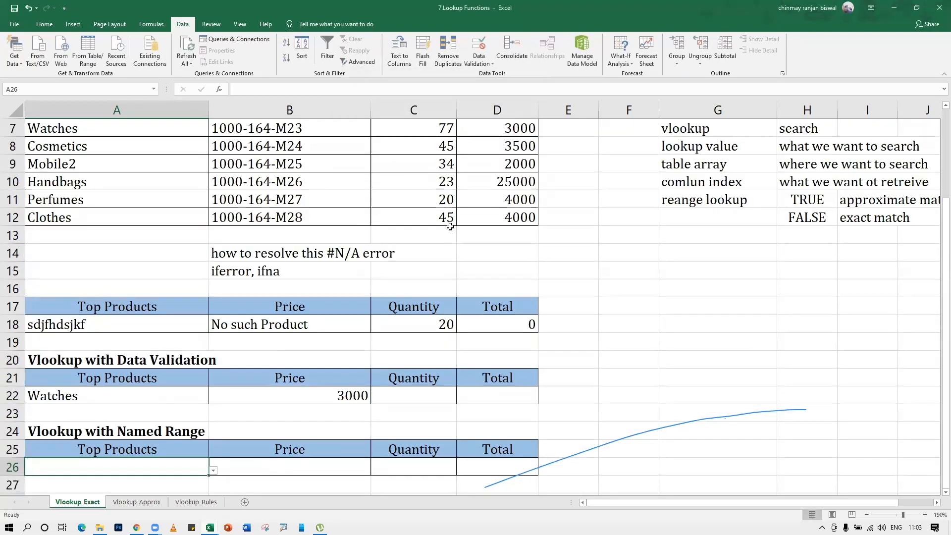
left_click_drag(72, 186, 488, 319)
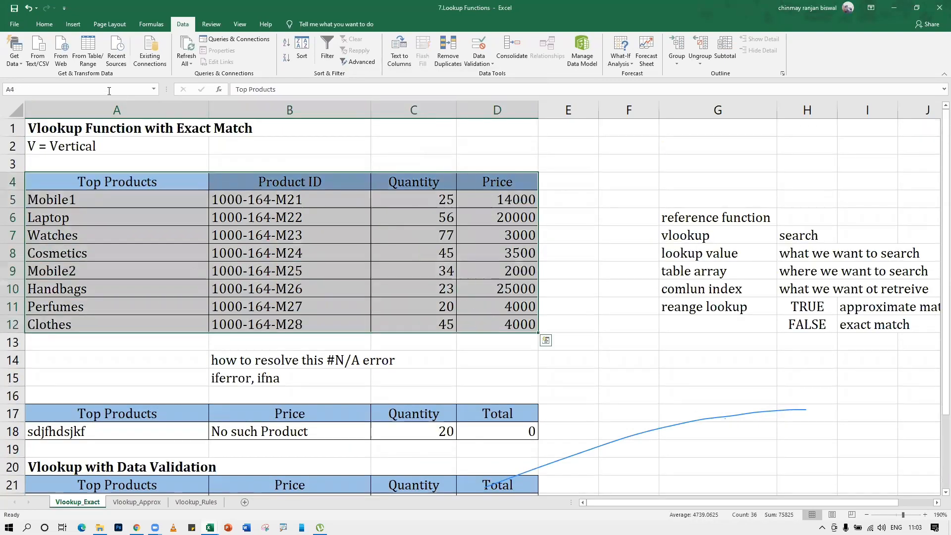
left_click(108, 90)
Choose Mobile1 from the product list in A26 of the Vlookup with Named Range table.
scroll(354, 272, "down", 5)
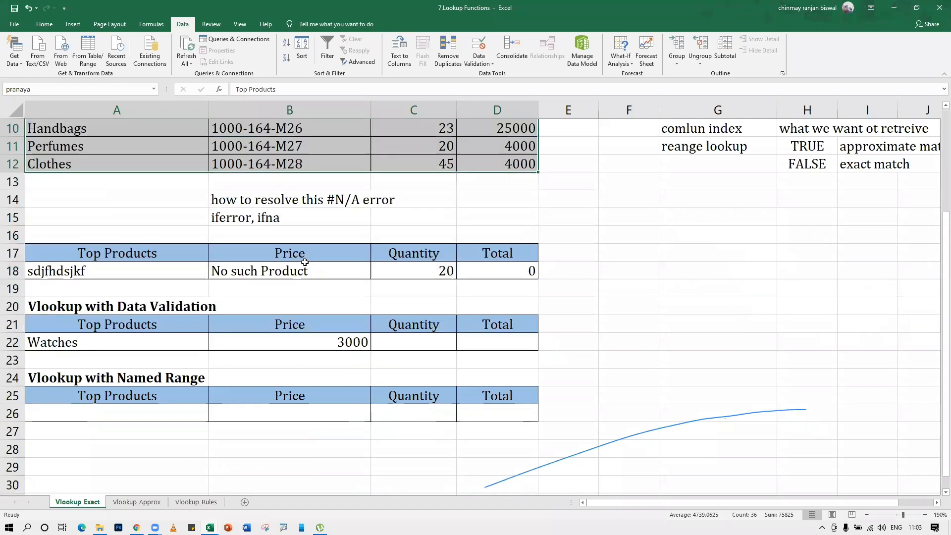
scroll(243, 327, "up", 1)
left_click(156, 361)
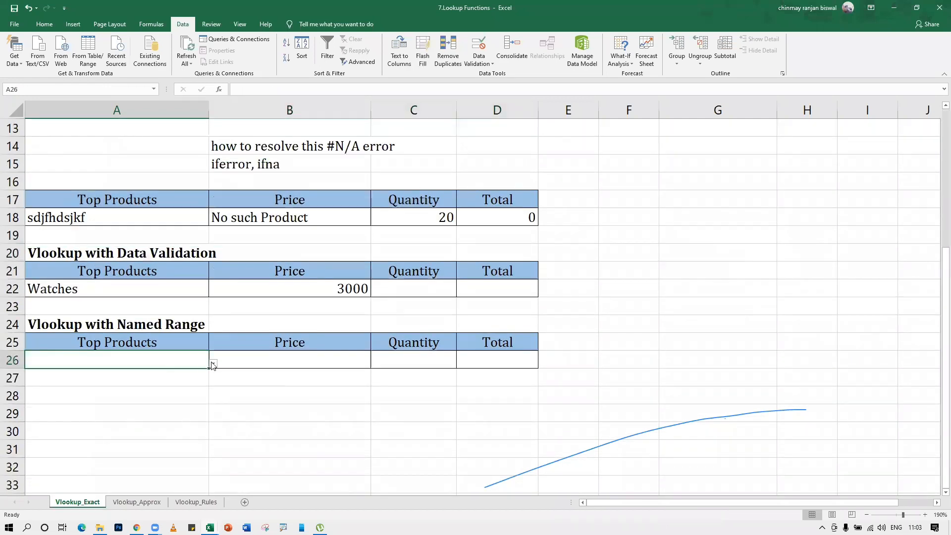
left_click(213, 363)
left_click(159, 377)
Enter an exact-match VLOOKUP in B26 that looks up A26 in the product table's named range and returns column 4.
left_click(268, 352)
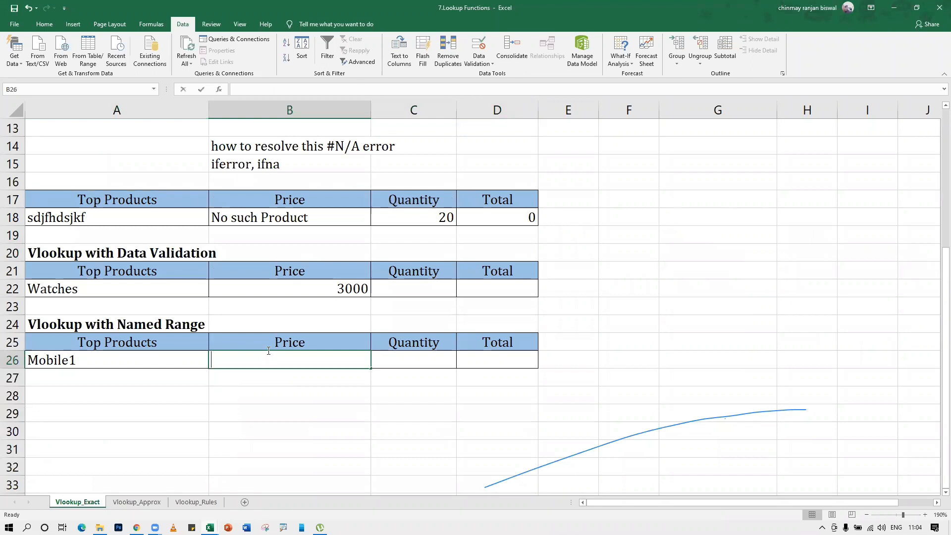
type("=vl")
key("Tab")
left_click(184, 364)
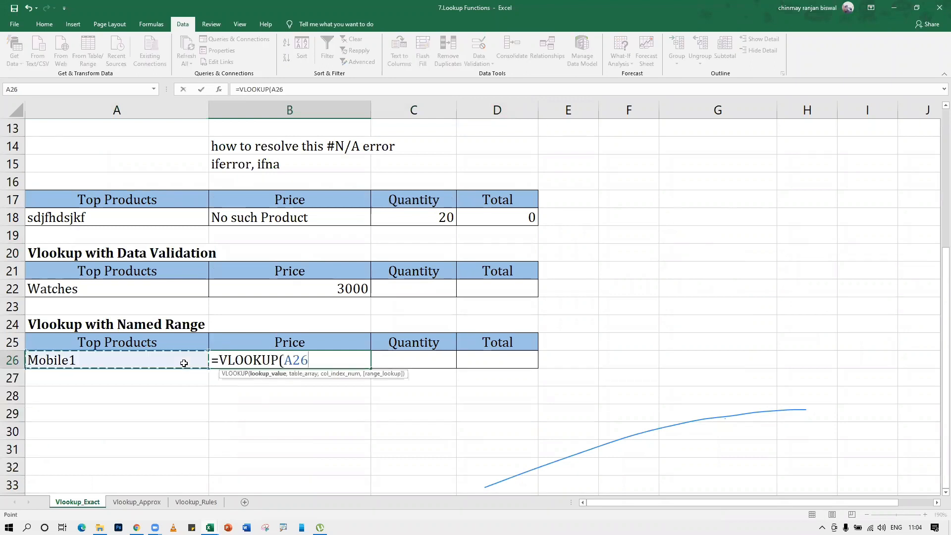
type(",")
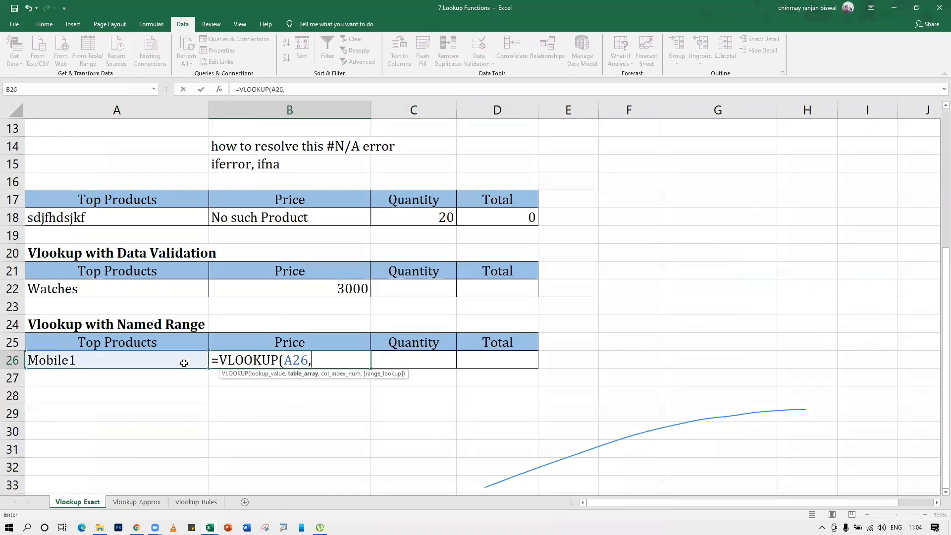
type("pranaya")
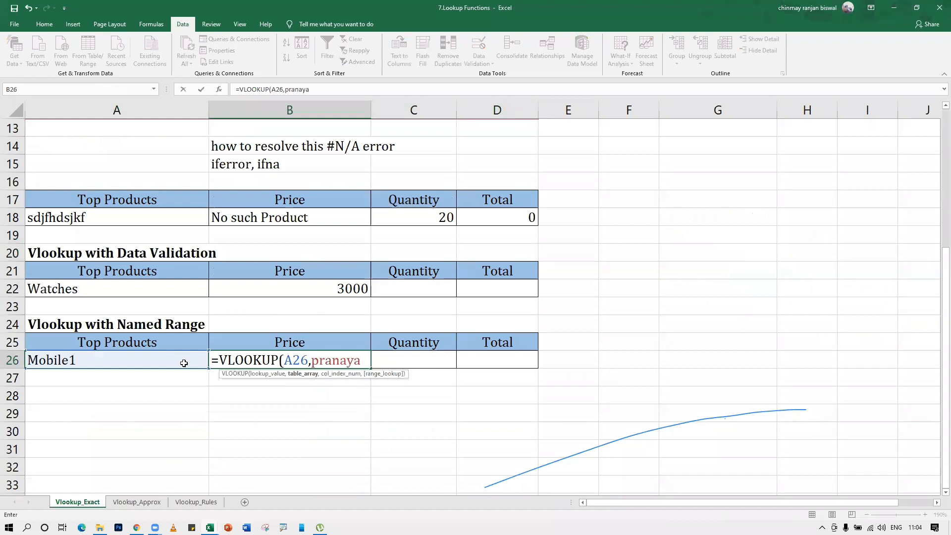
type(",4")
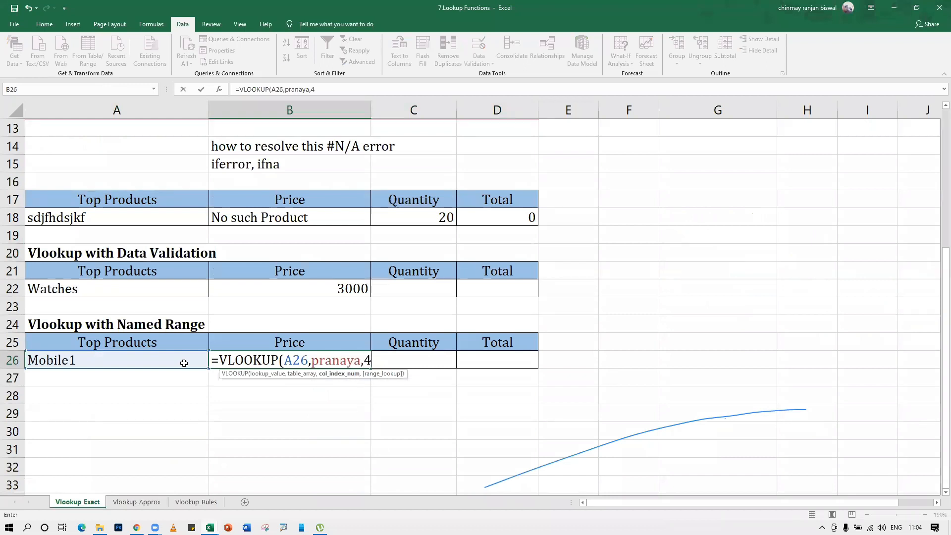
type(",")
key("Down")
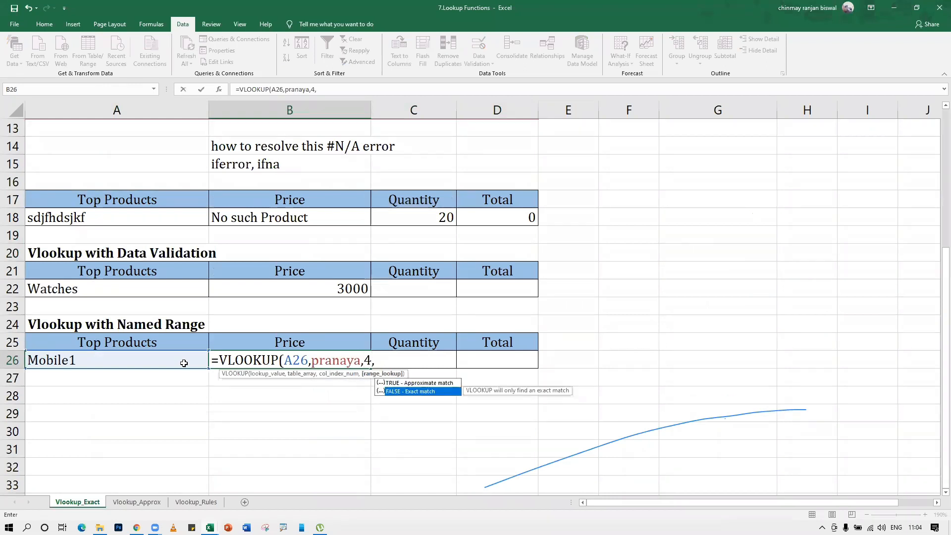
key("Tab")
key("Return")
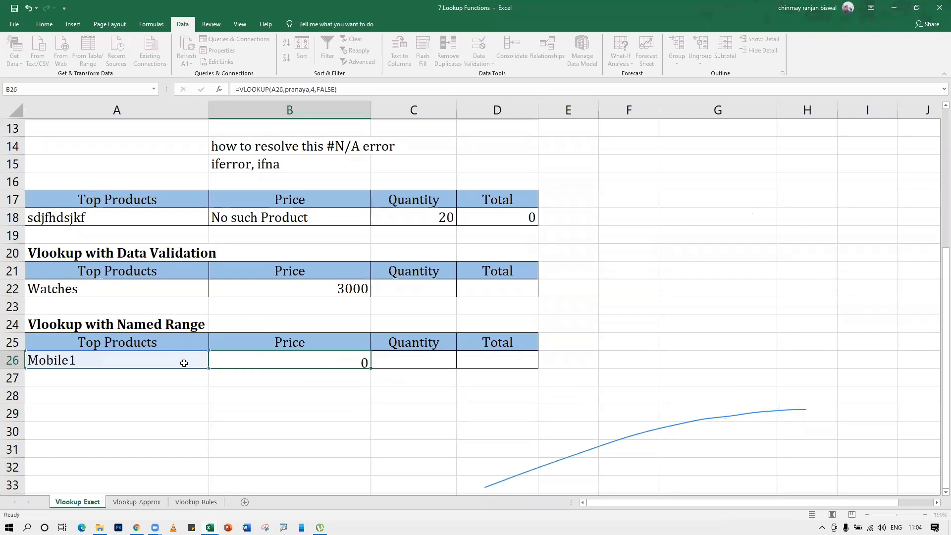
Test the named-range price lookup by choosing Cosmetics, Handbags, Perfumes, Laptop and finally Mobile1 from the product list in A26.
left_click(195, 358)
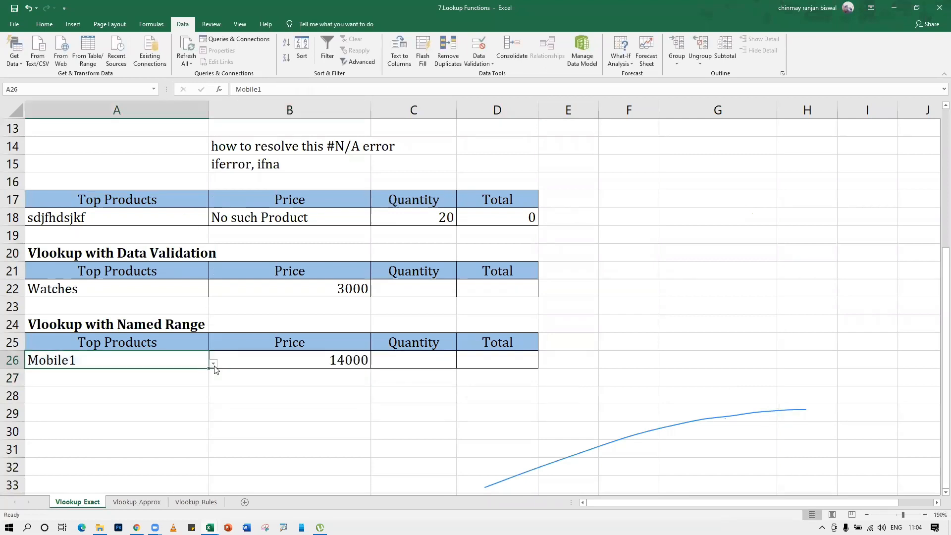
left_click(213, 363)
left_click(141, 413)
left_click(213, 363)
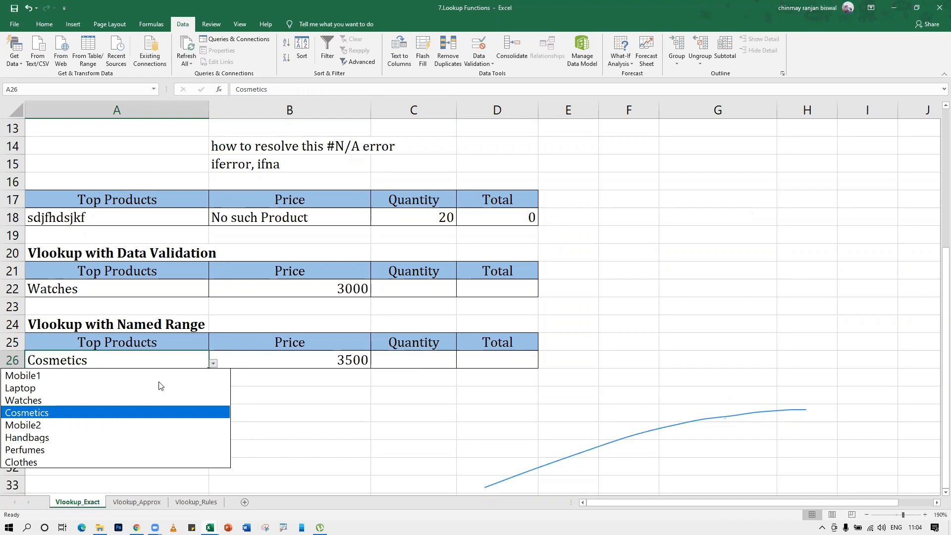
left_click(129, 438)
left_click(214, 363)
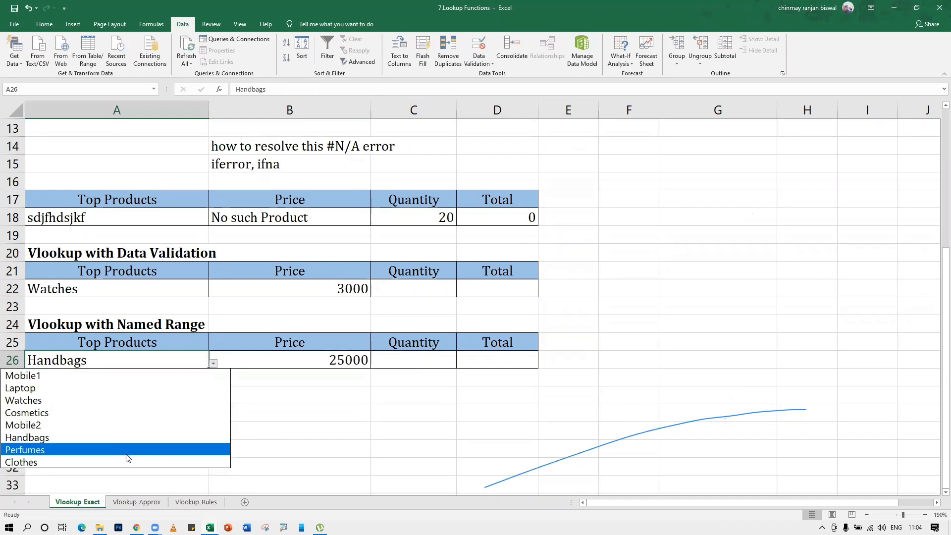
left_click(130, 450)
left_click(213, 363)
left_click(137, 388)
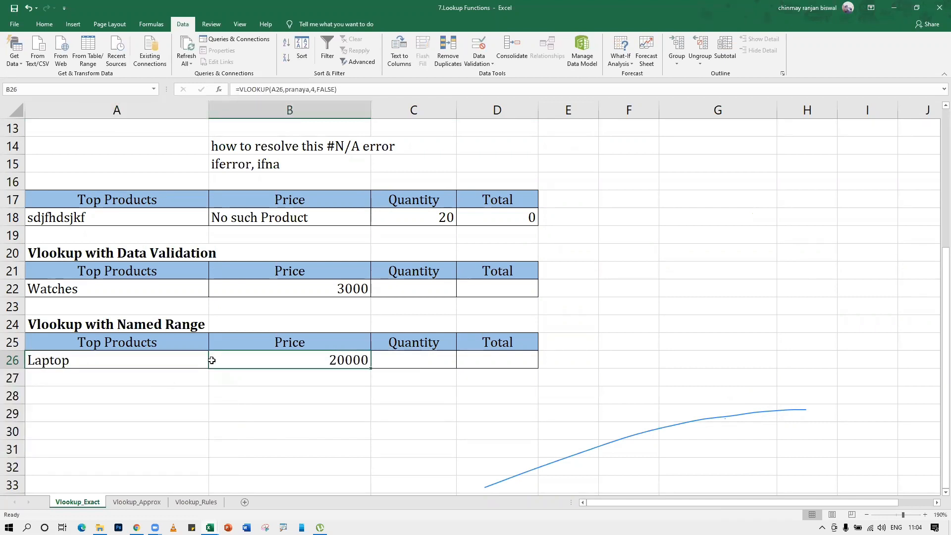
left_click(213, 363)
left_click(160, 377)
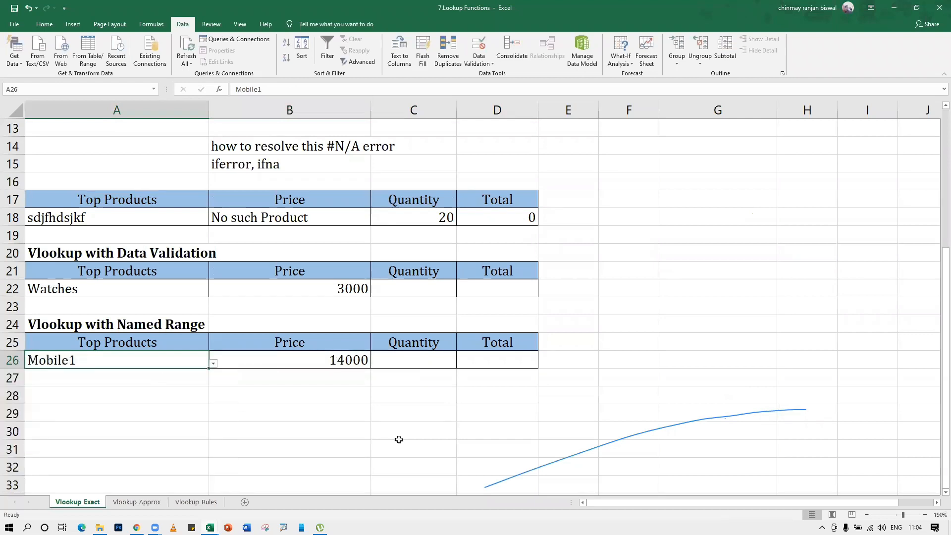
left_click(400, 441)
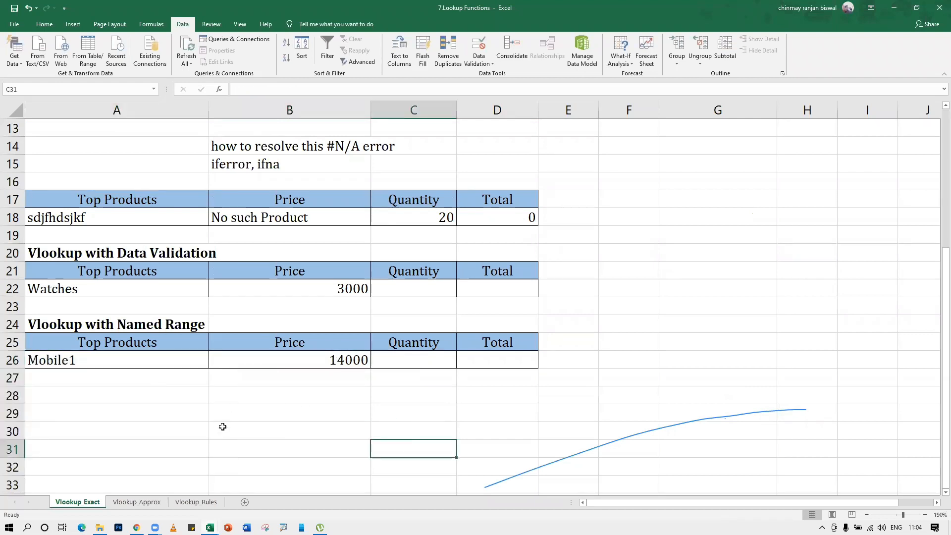
left_click(302, 409)
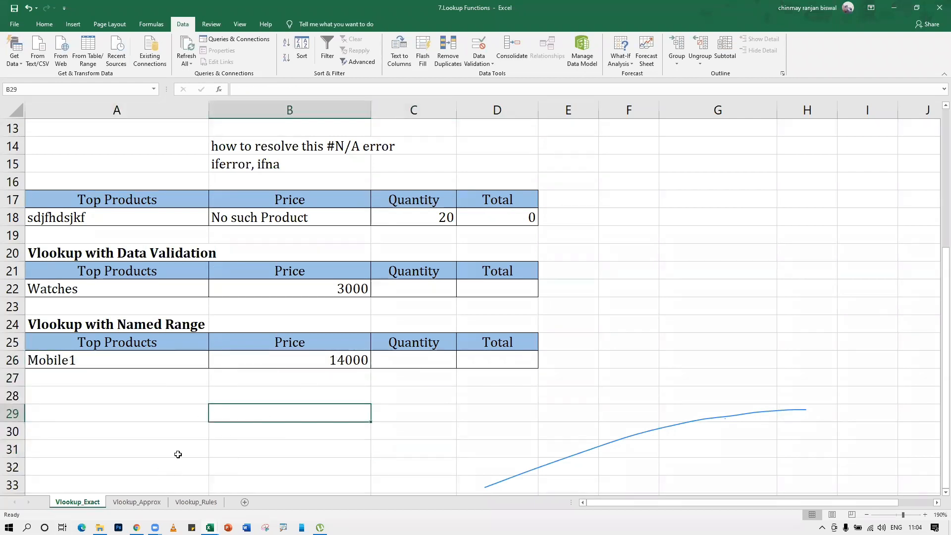